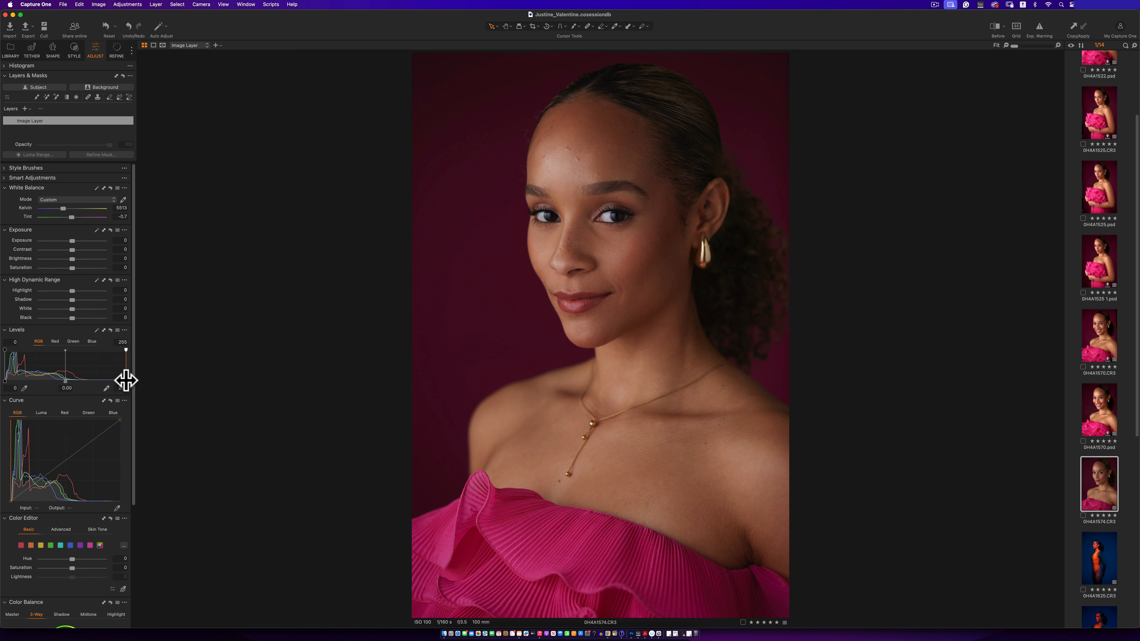
Step: Set the RGB Levels black point to 2 and the white point to 184 on the portrait
mouse_move(125, 380)
left_mouse_down()
mouse_move(93, 383)
mouse_move(120, 379)
left_mouse_up()
left_click_drag(6, 382, 7, 381)
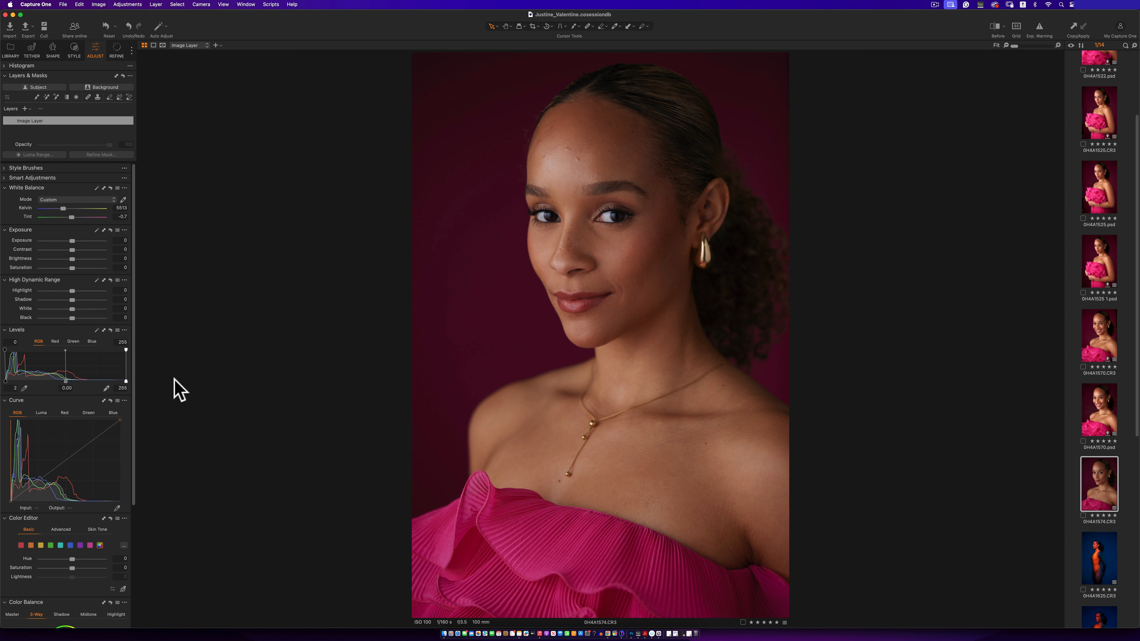
left_click_drag(126, 381, 89, 384)
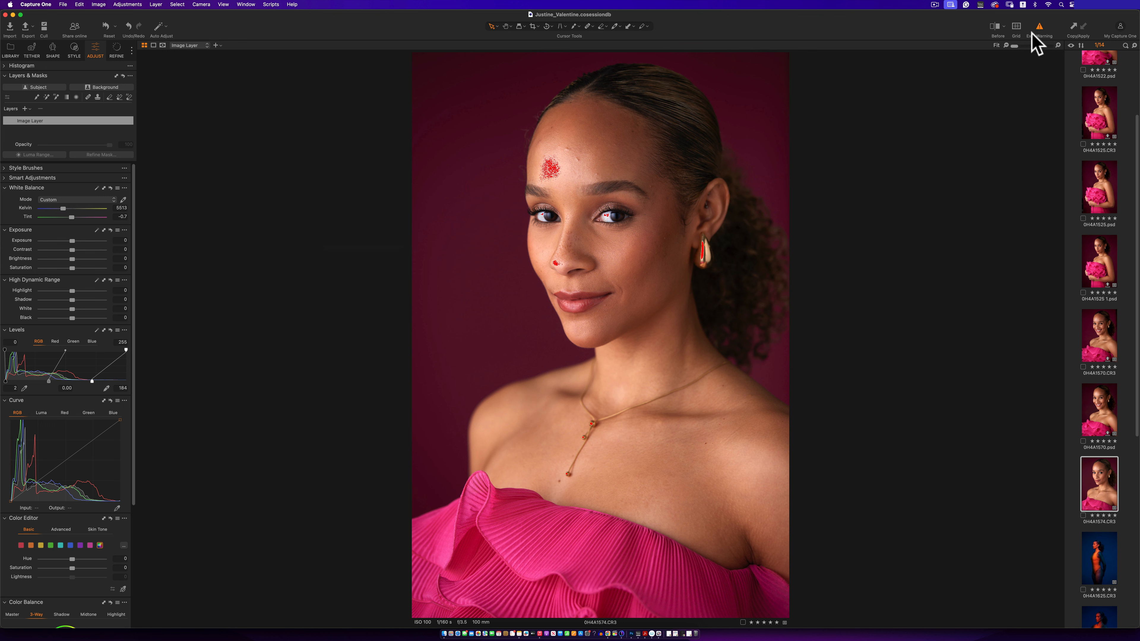
Step: View the available items in the toolbar customization and close it without adding any
right_click(716, 20)
left_click(728, 45)
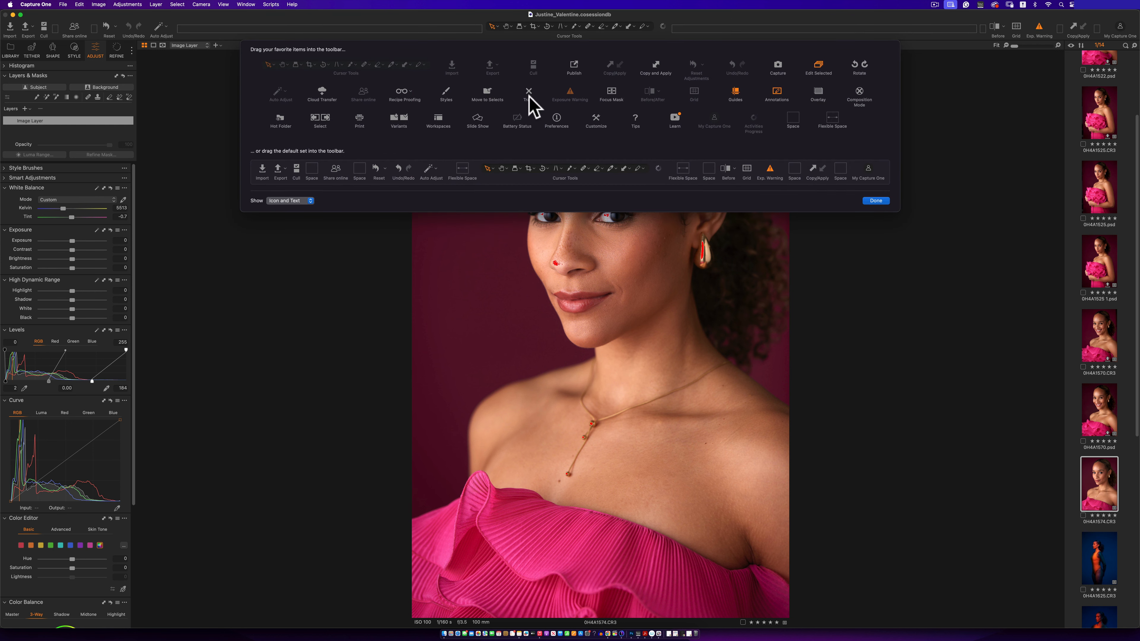
mouse_move(529, 97)
left_mouse_down()
mouse_move(700, 49)
mouse_move(723, 28)
mouse_move(537, 98)
left_mouse_up()
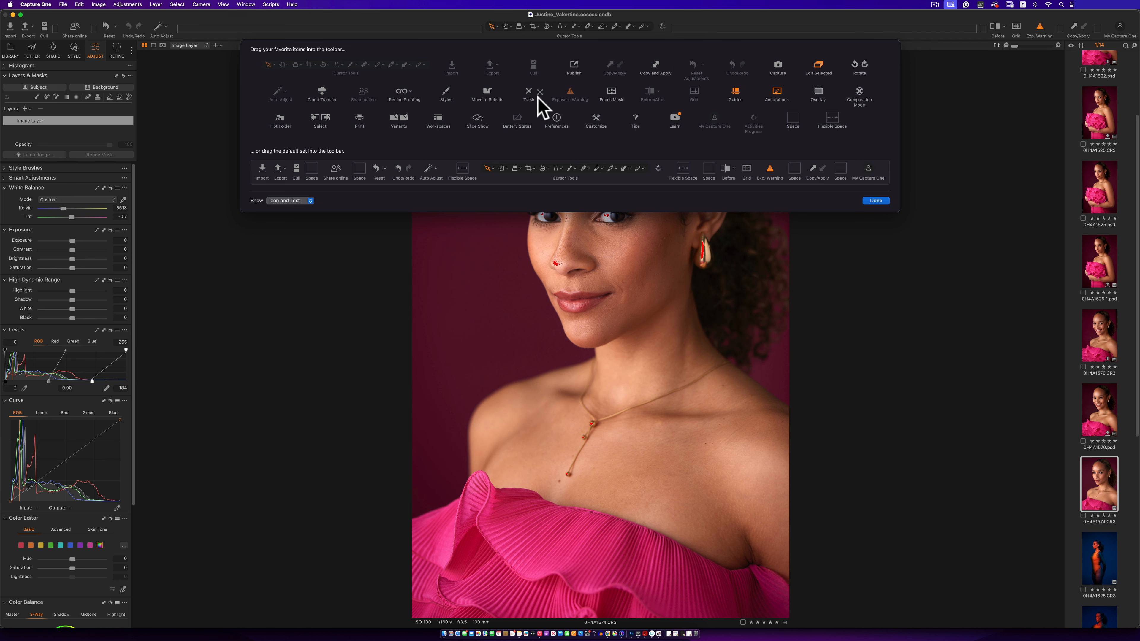
left_click(876, 202)
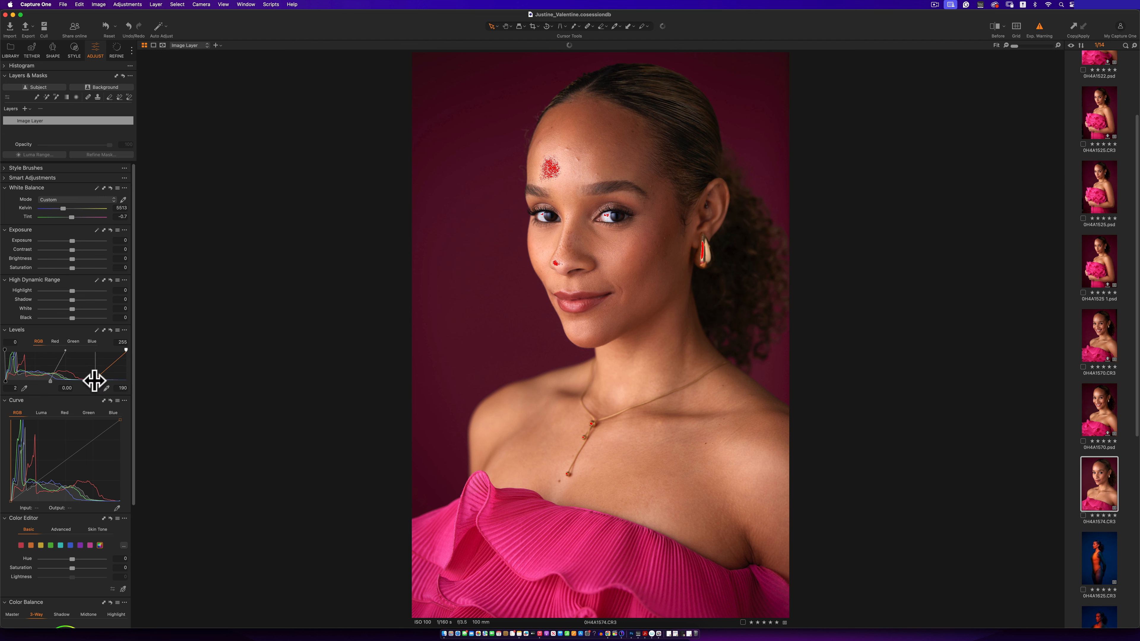
Step: Set the RGB Levels white point to 196 to recover the clipped forehead and nose highlights
left_click_drag(93, 381, 97, 381)
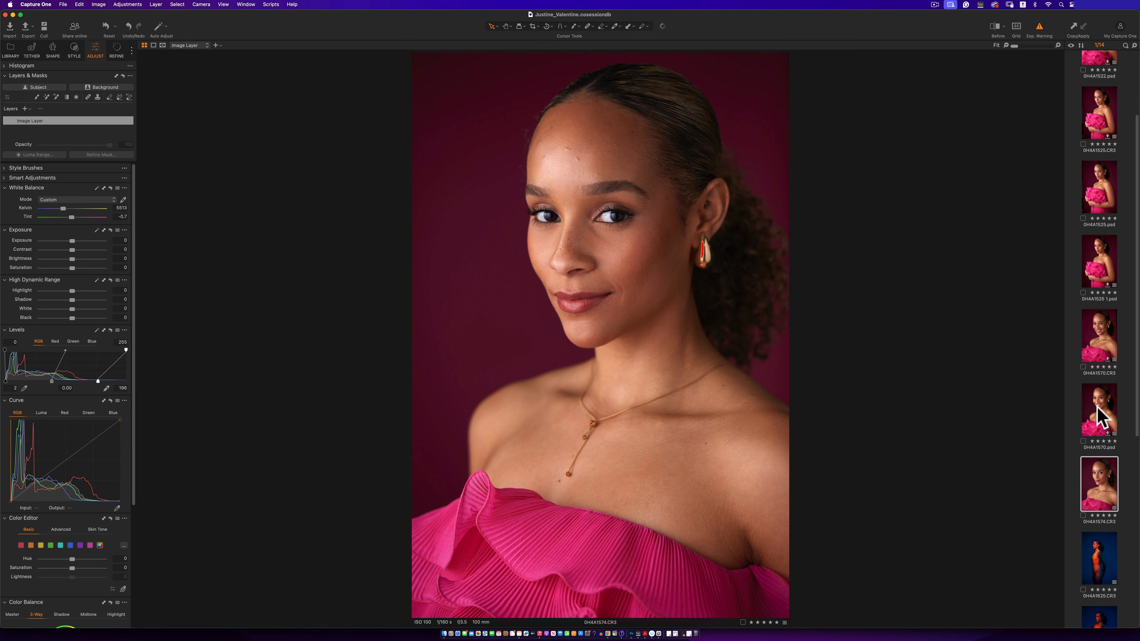
Step: Compare the portrait's brightness with the raw and retouched PSD versions of the 1570, 1525 and 1522 shots, then return to the 1574 CR3 photo
left_click(1096, 418)
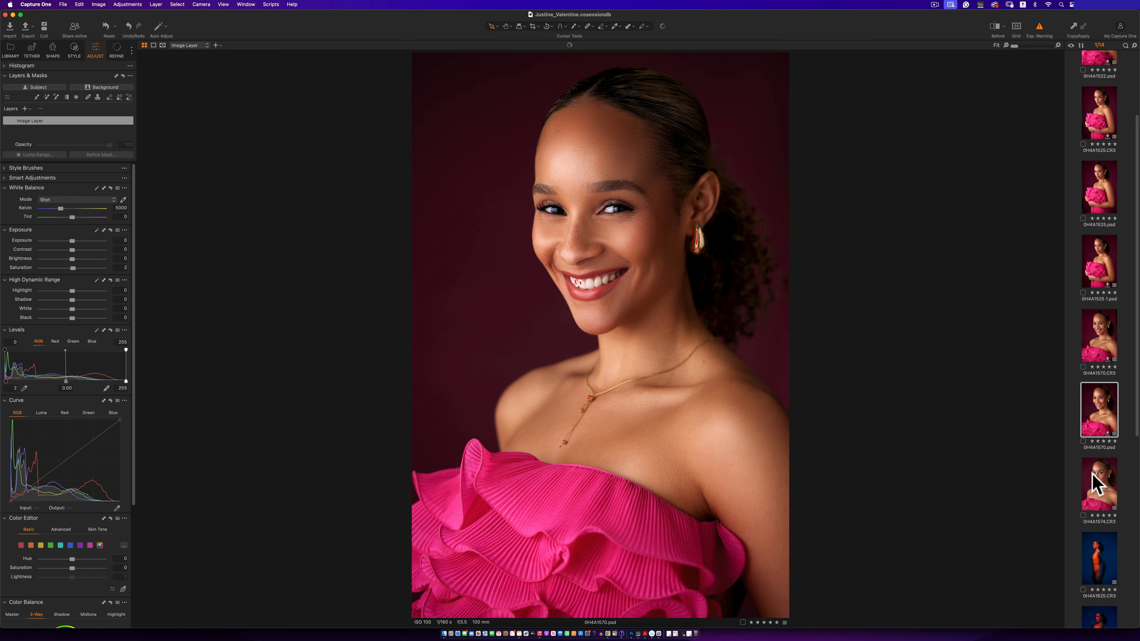
left_click(1098, 479)
left_click(1100, 332)
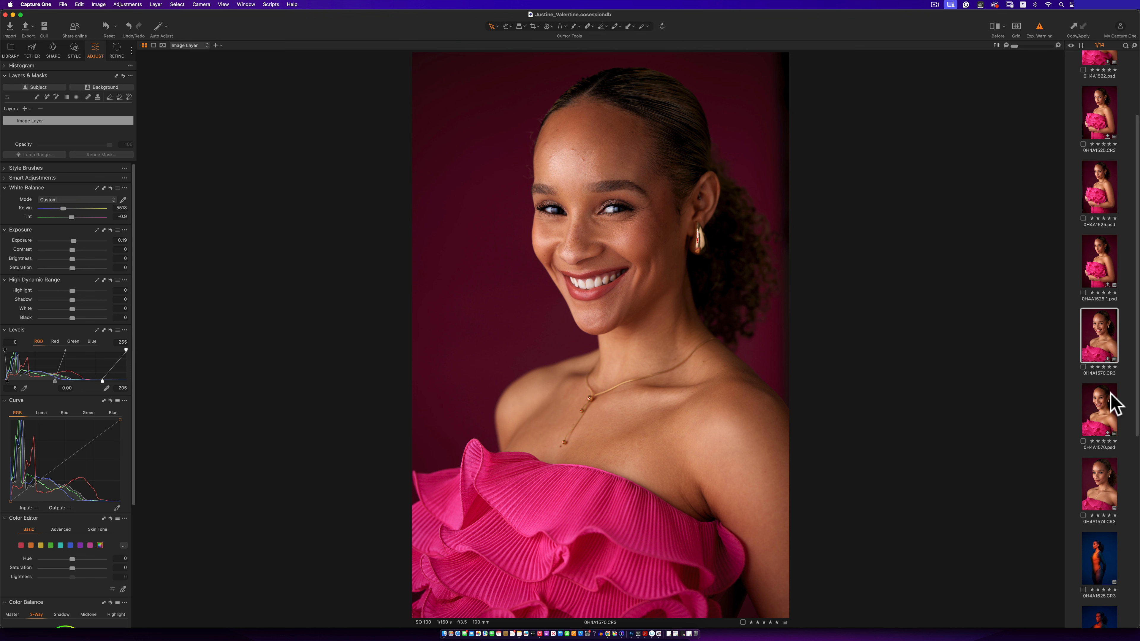
left_click(1102, 412)
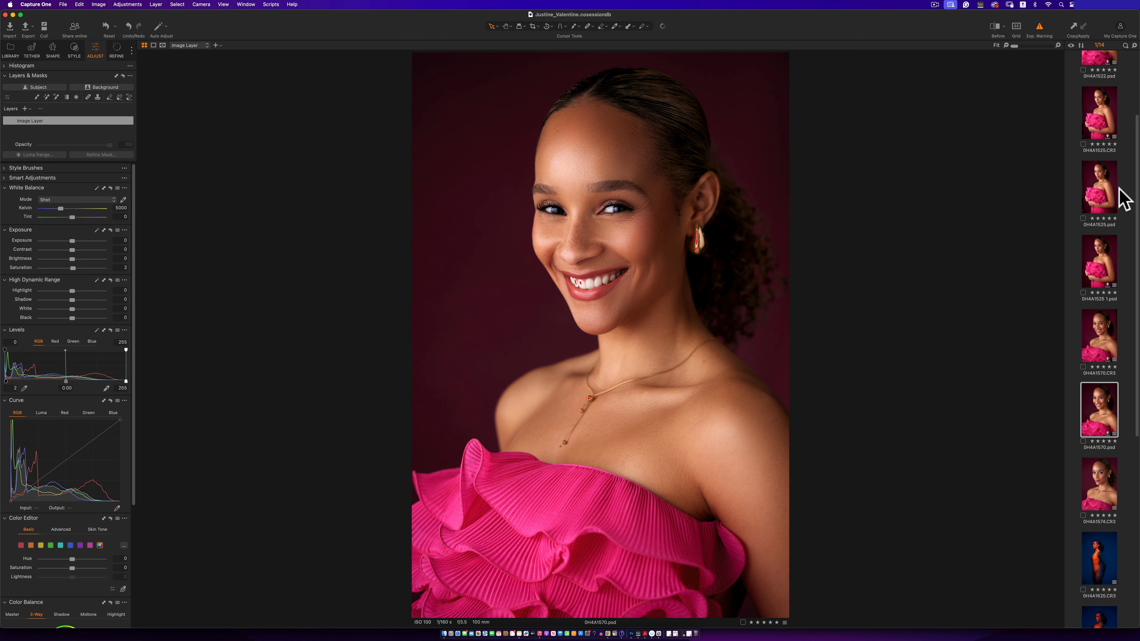
left_click(1105, 203)
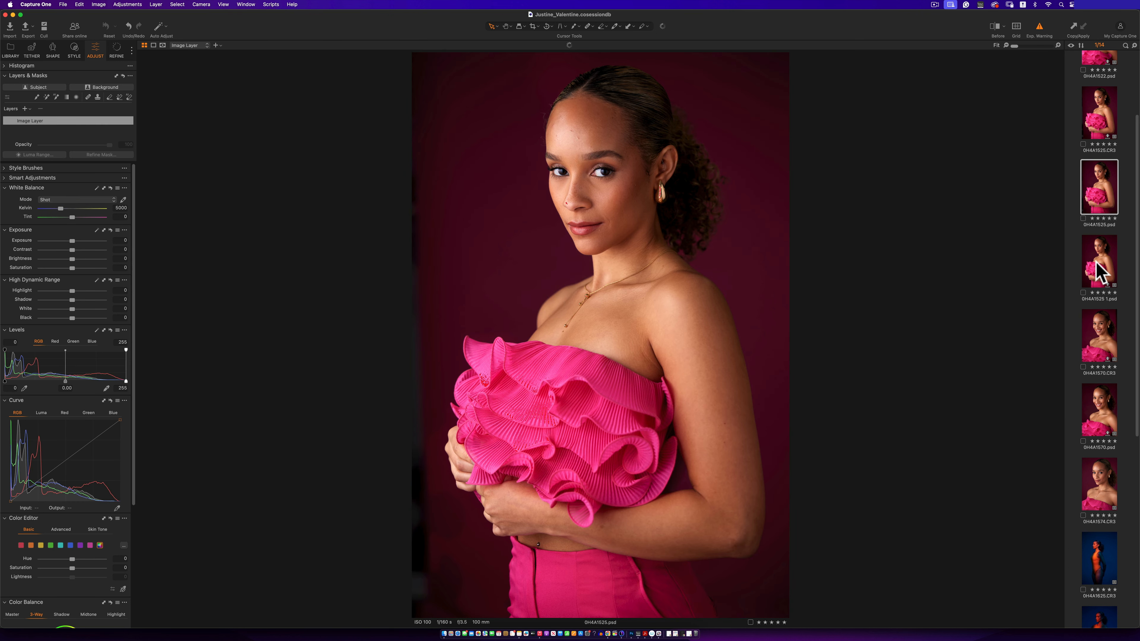
left_click(1097, 262)
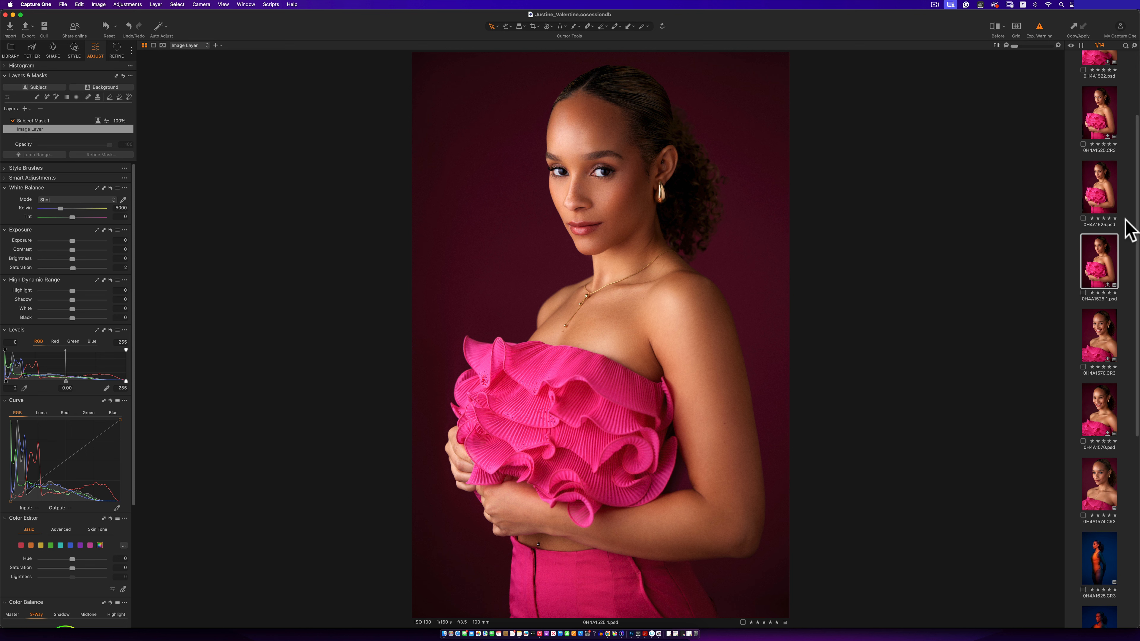
scroll(1136, 215, "up", 5)
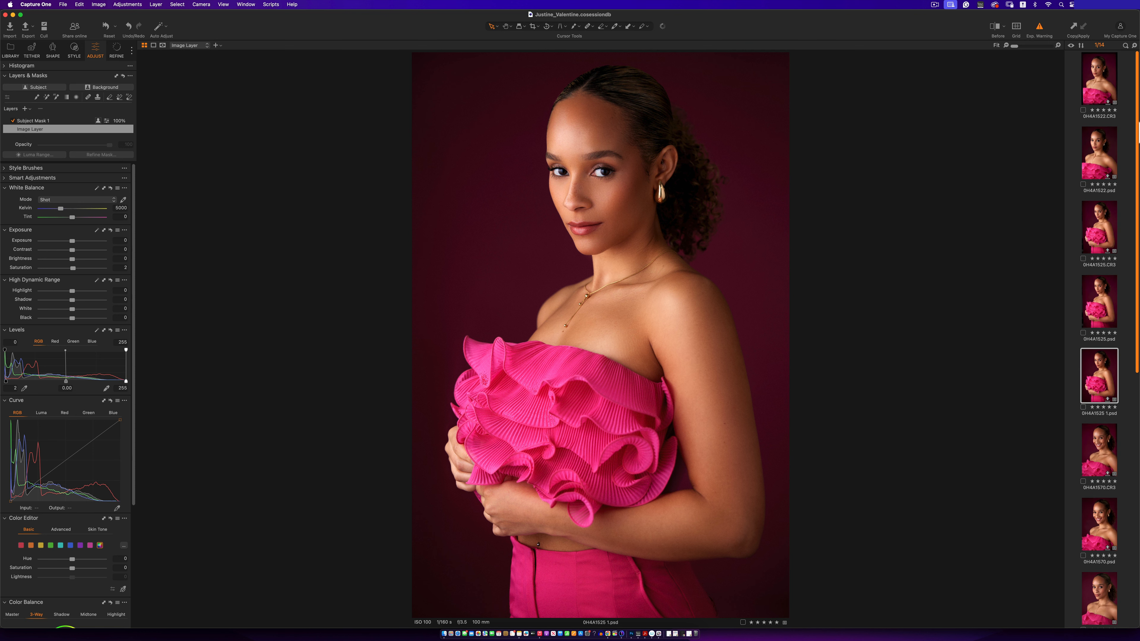
left_click(1098, 144)
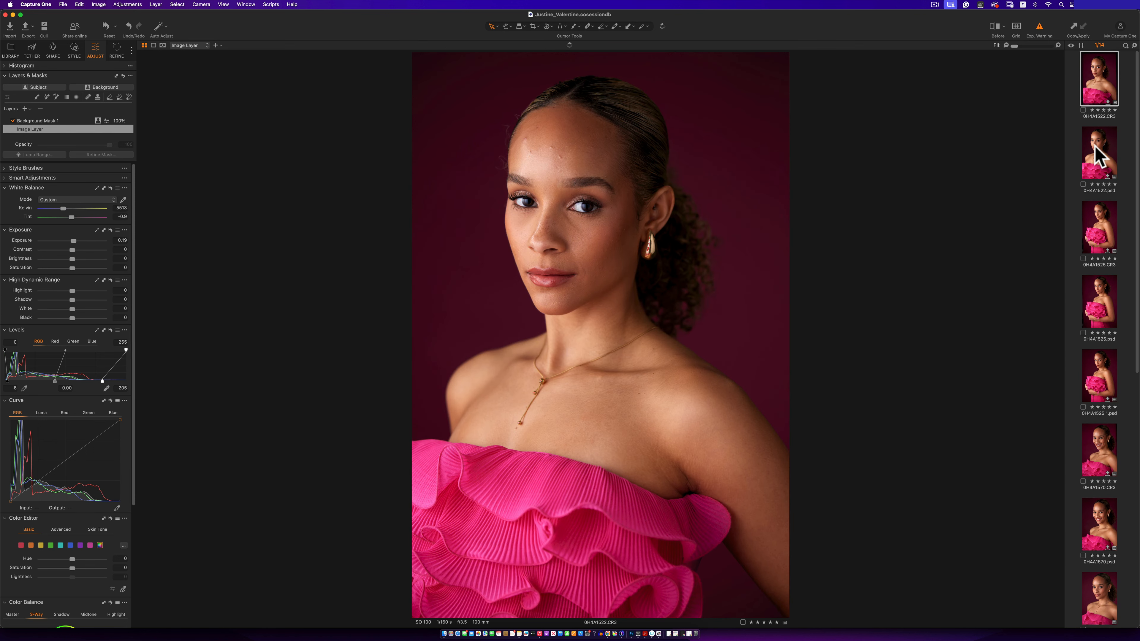
left_click(1100, 523)
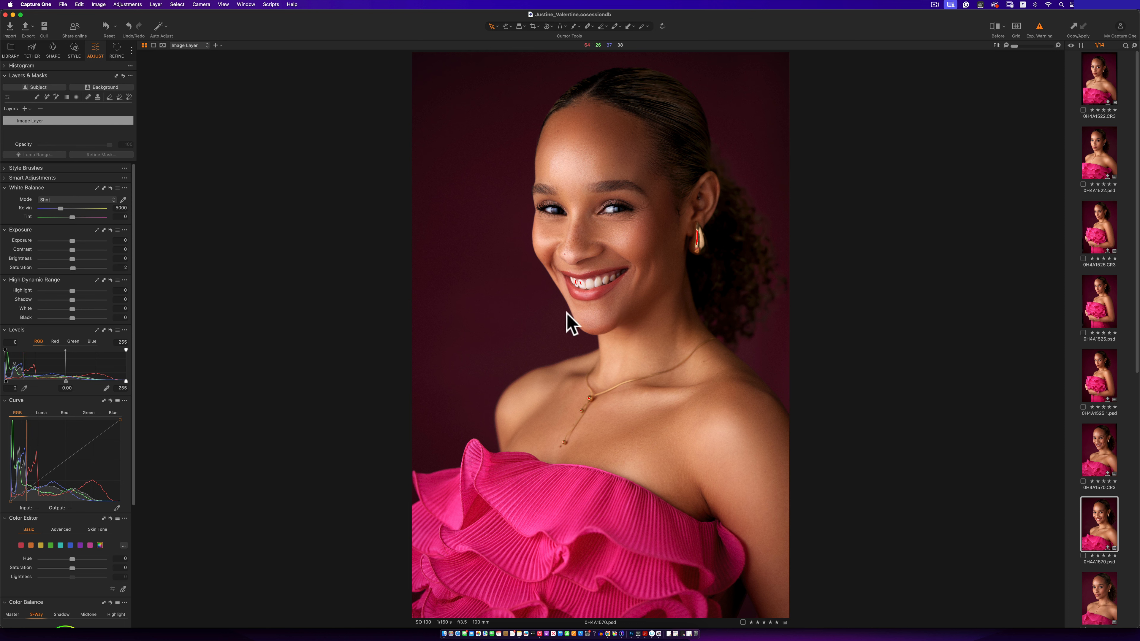
left_click(1107, 602)
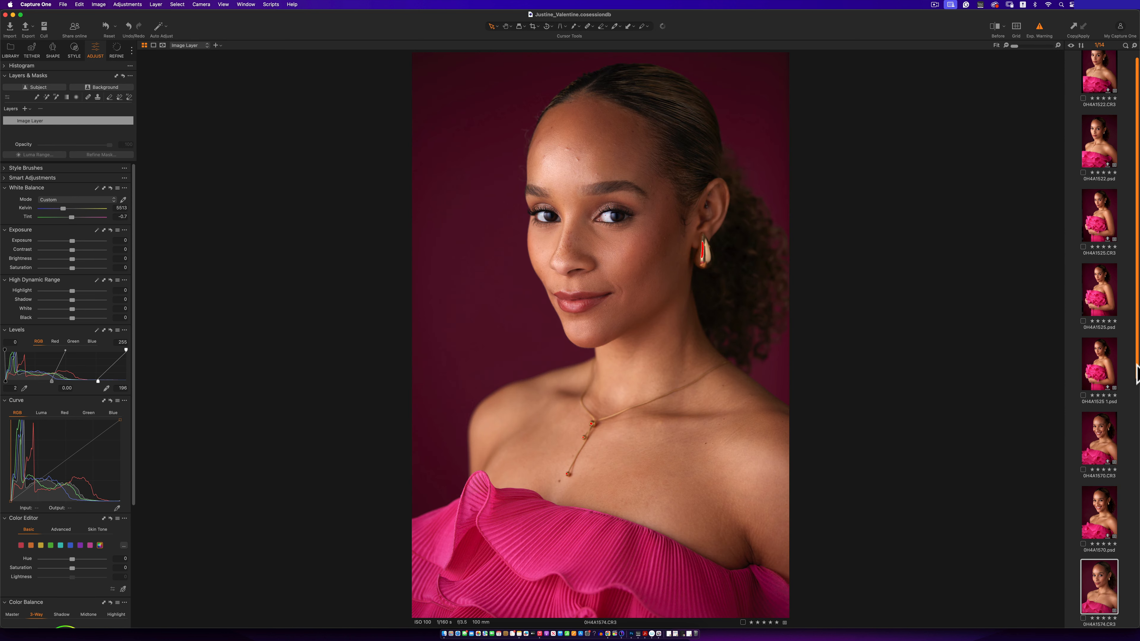
Step: Fine-tune the Levels black point of the 1574 portrait to deepen the shadows slightly
left_click_drag(1136, 377, 1124, 466)
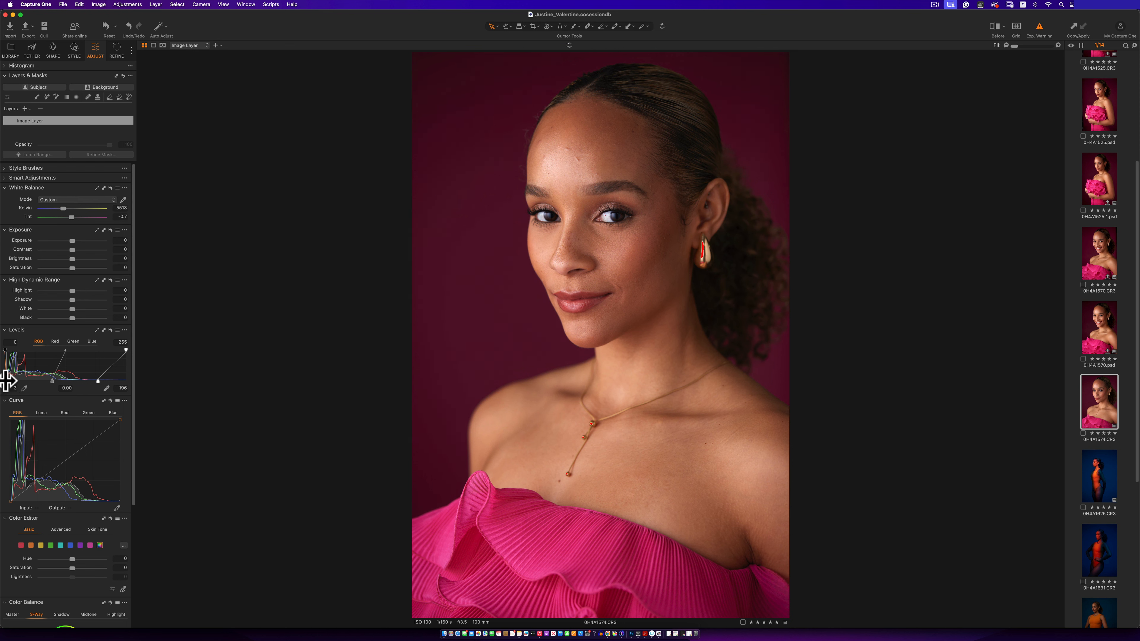
left_click_drag(7, 381, 8, 377)
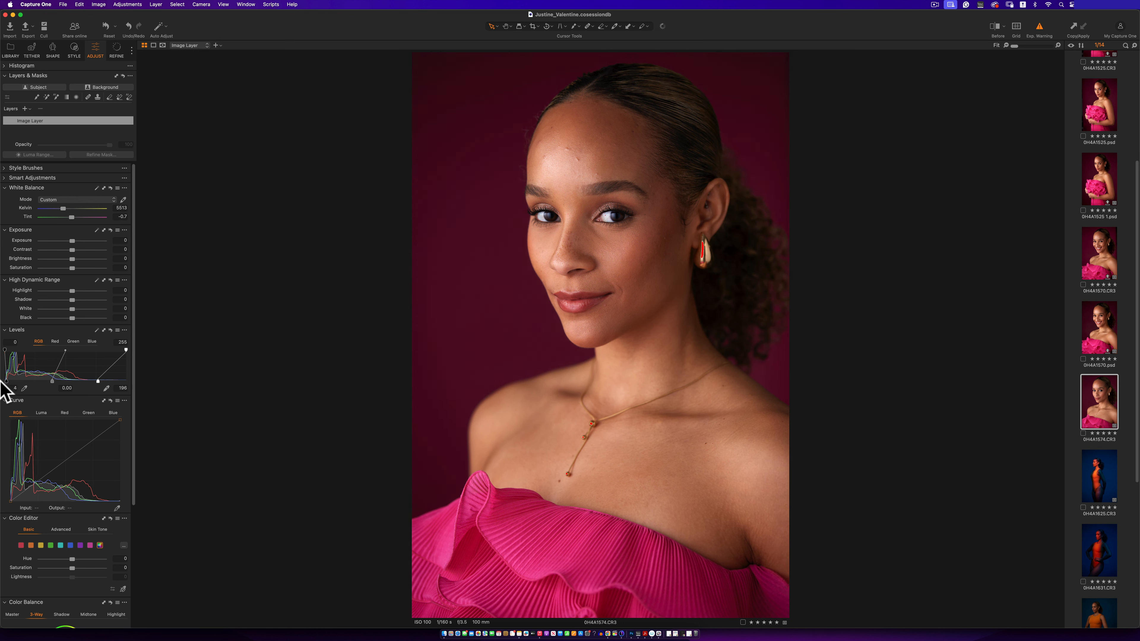
left_click_drag(5, 381, 4, 380)
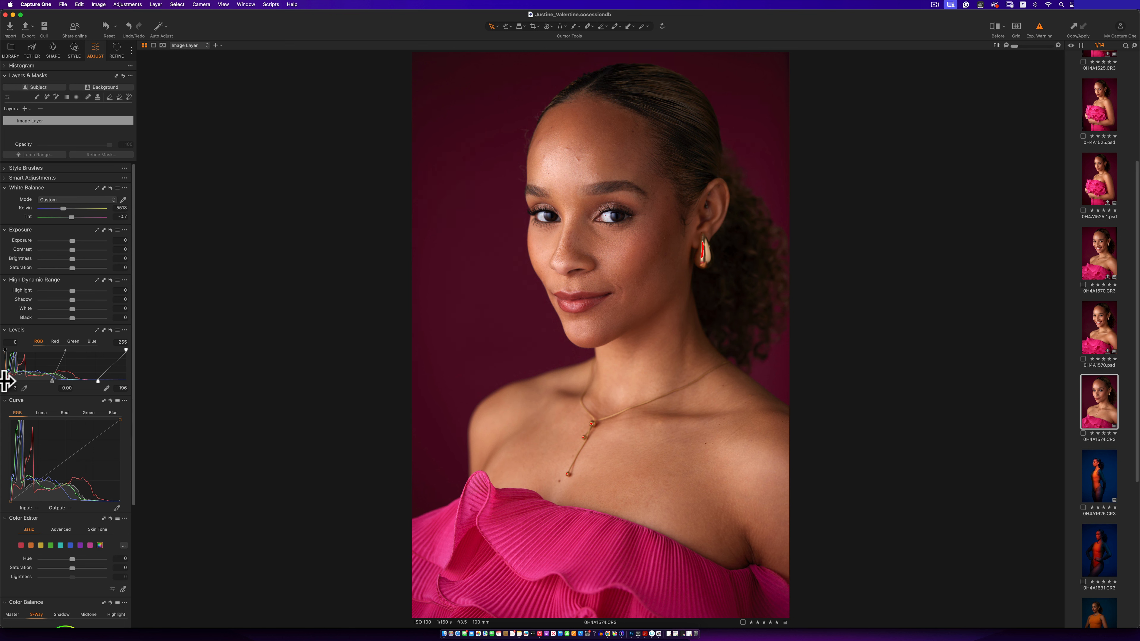
Step: Send the 1574 photo to Adobe Photoshop 2024 for editing as a 16-bit PSD with the Adobe RGB (1998) profile at 300 px/in
right_click(1092, 403)
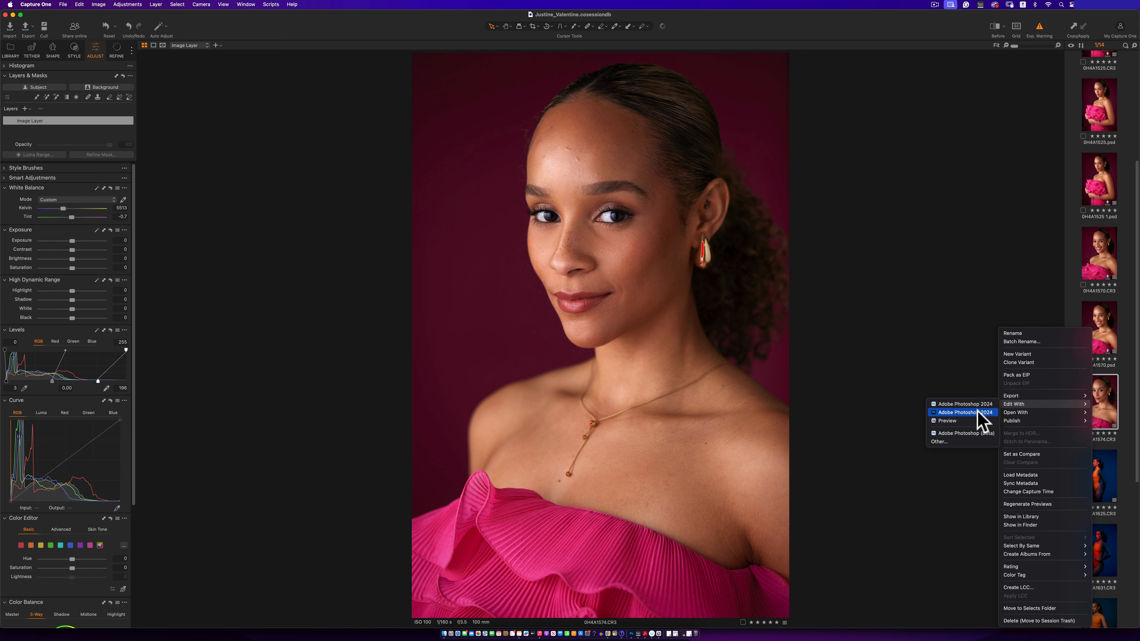
left_click(978, 411)
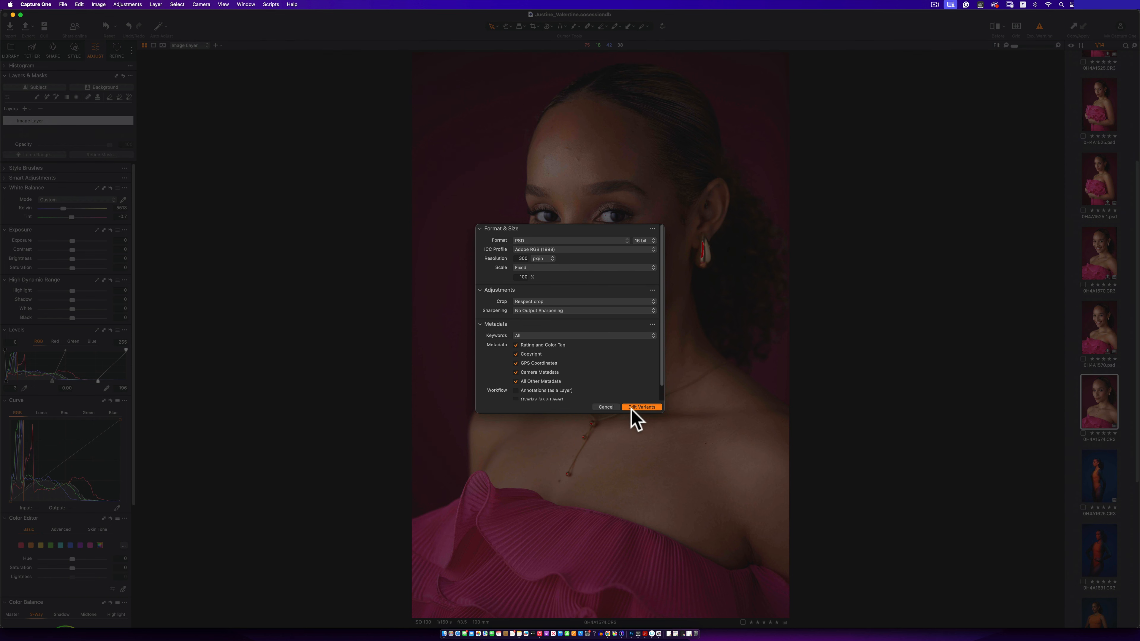
left_click(637, 407)
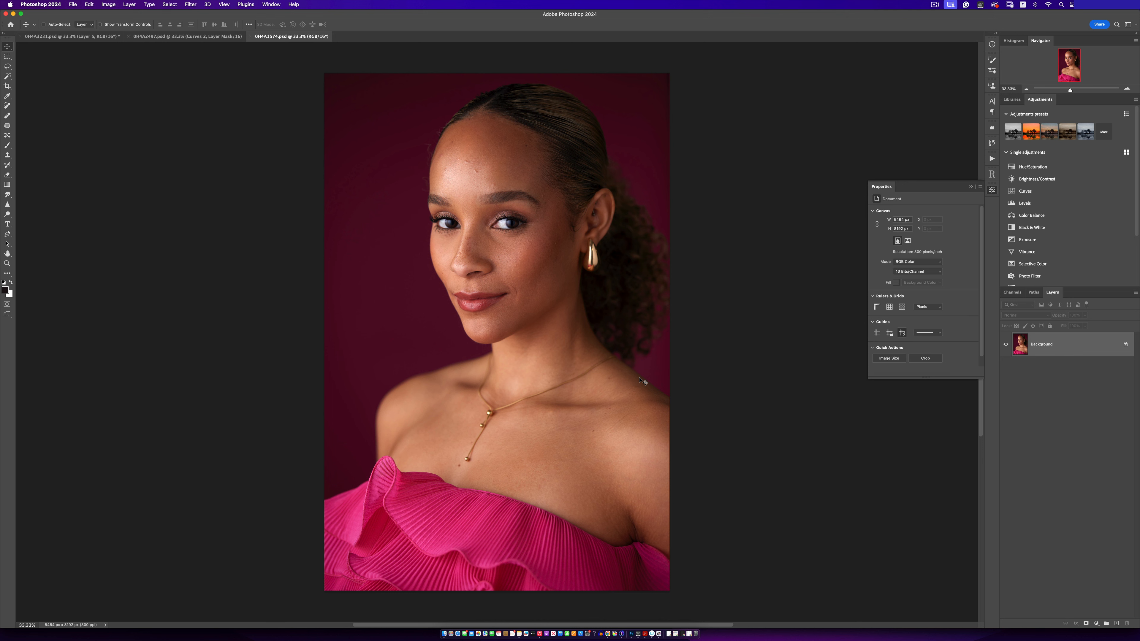
Step: Show the retouching actions, switch Button Mode off to view their recorded steps, and turn it back on
left_click(991, 159)
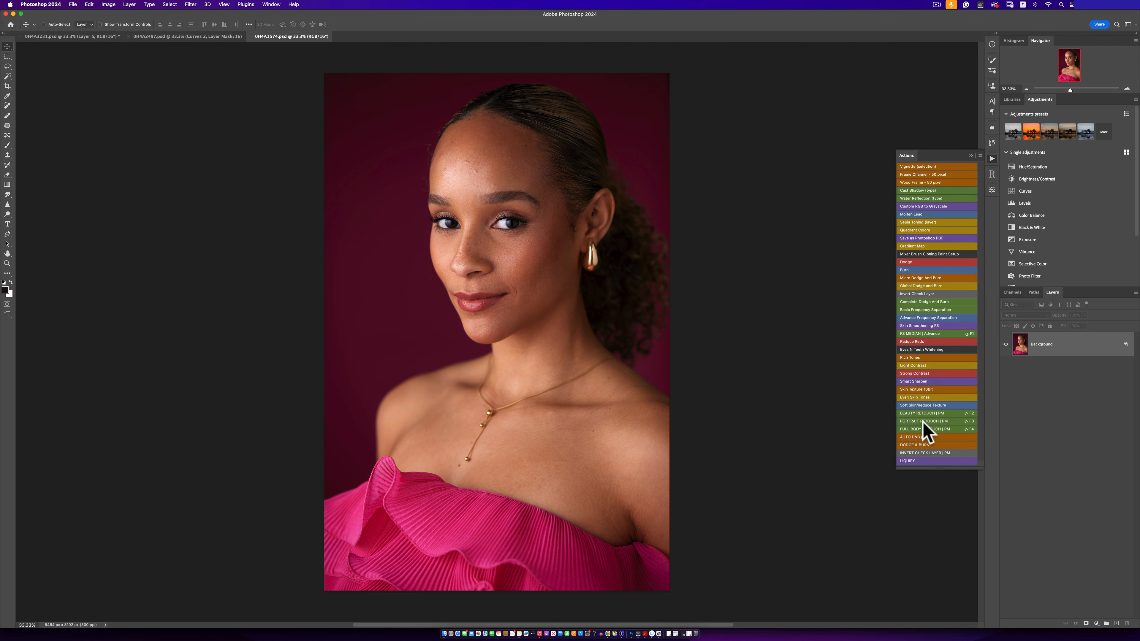
left_click(980, 159)
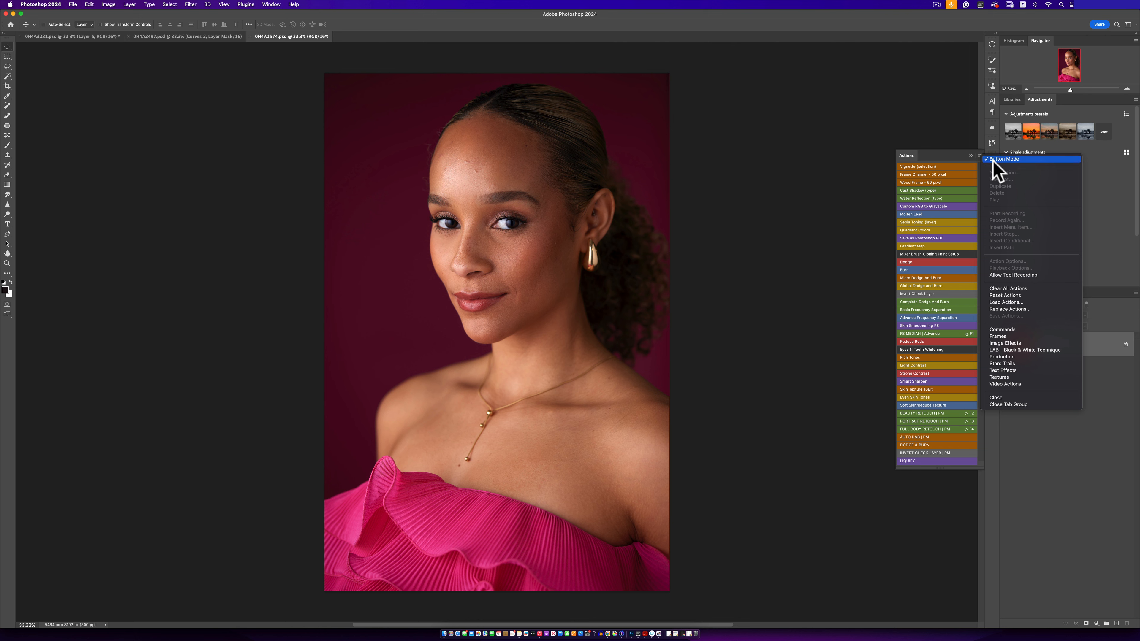
left_click(992, 163)
left_click(980, 157)
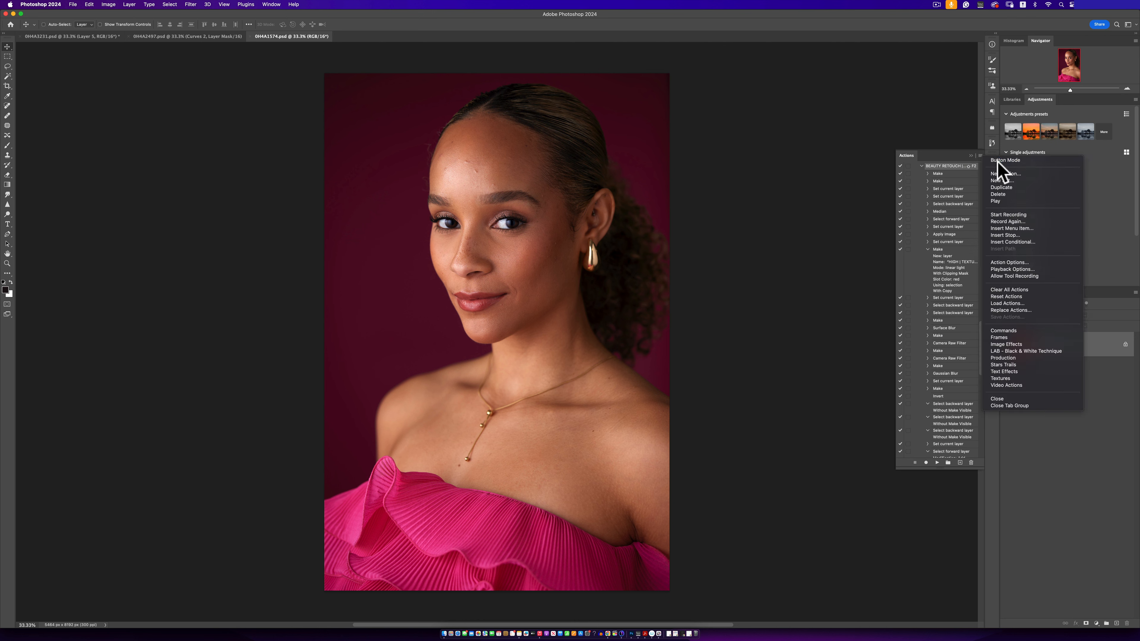
left_click(998, 170)
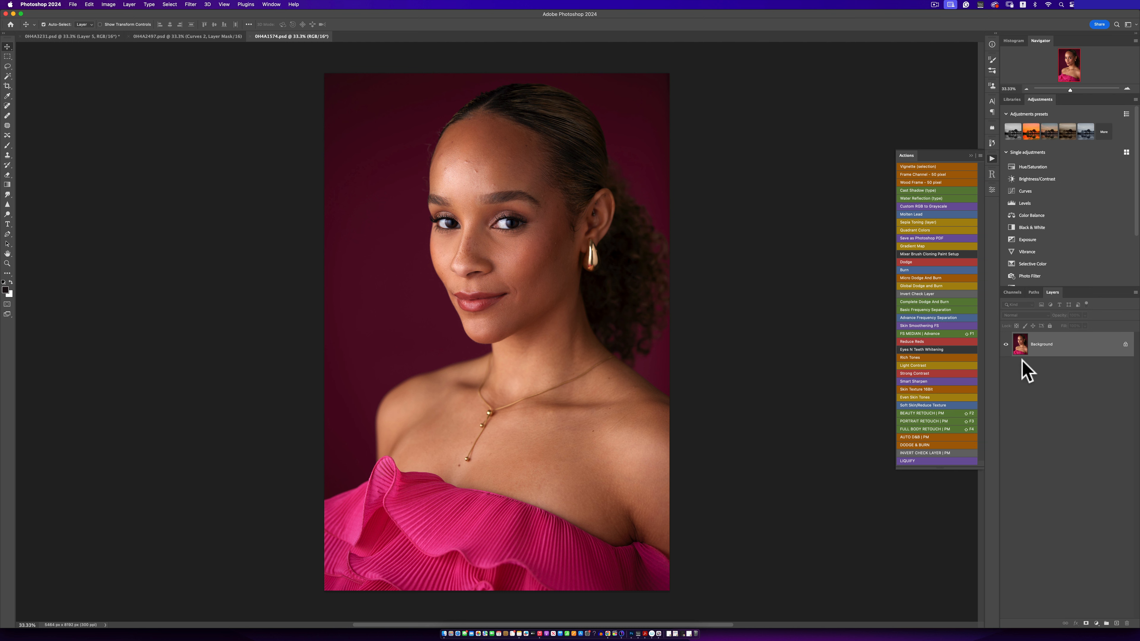
Step: Duplicate the Background layer and get the Patch tool ready over the enlarged face
key("super+j")
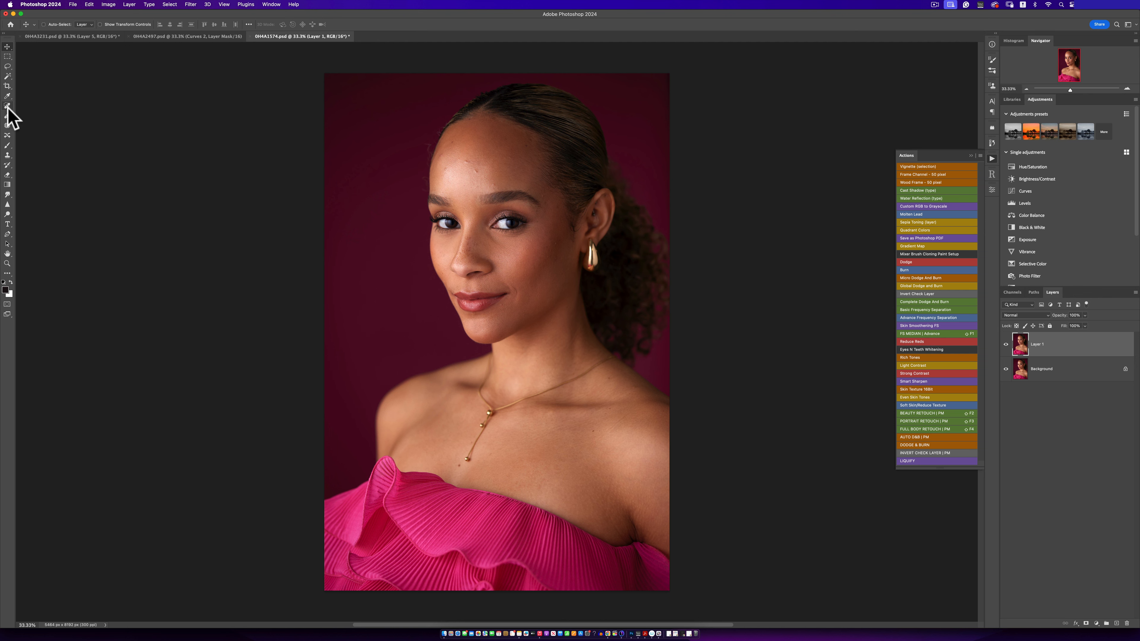
left_click(7, 125)
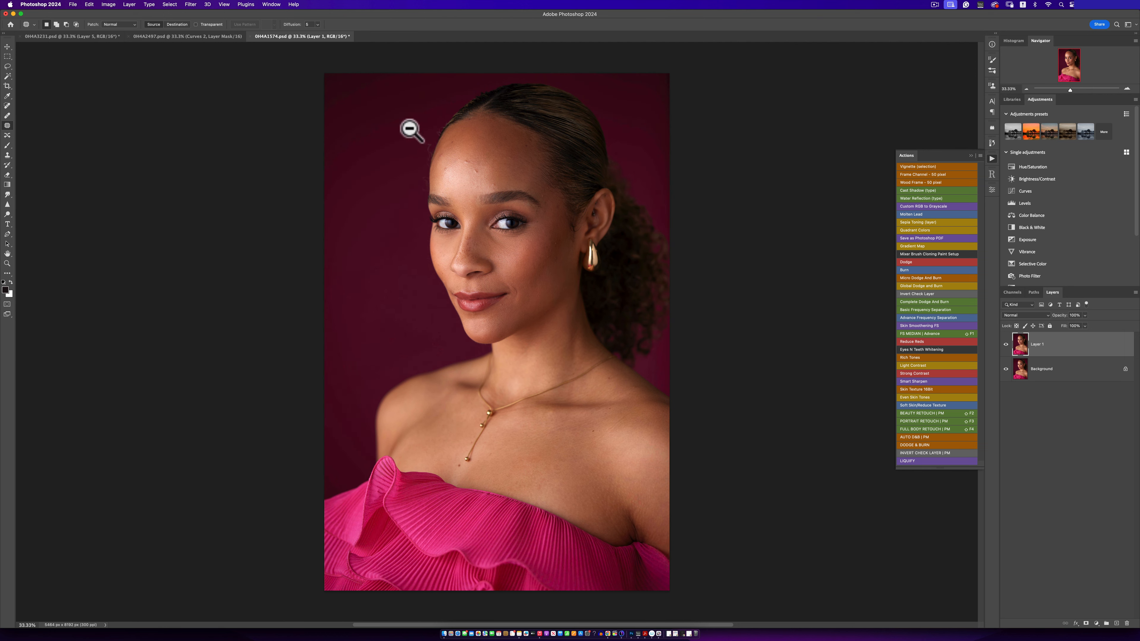
key("z")
left_click(502, 182)
left_click(499, 186)
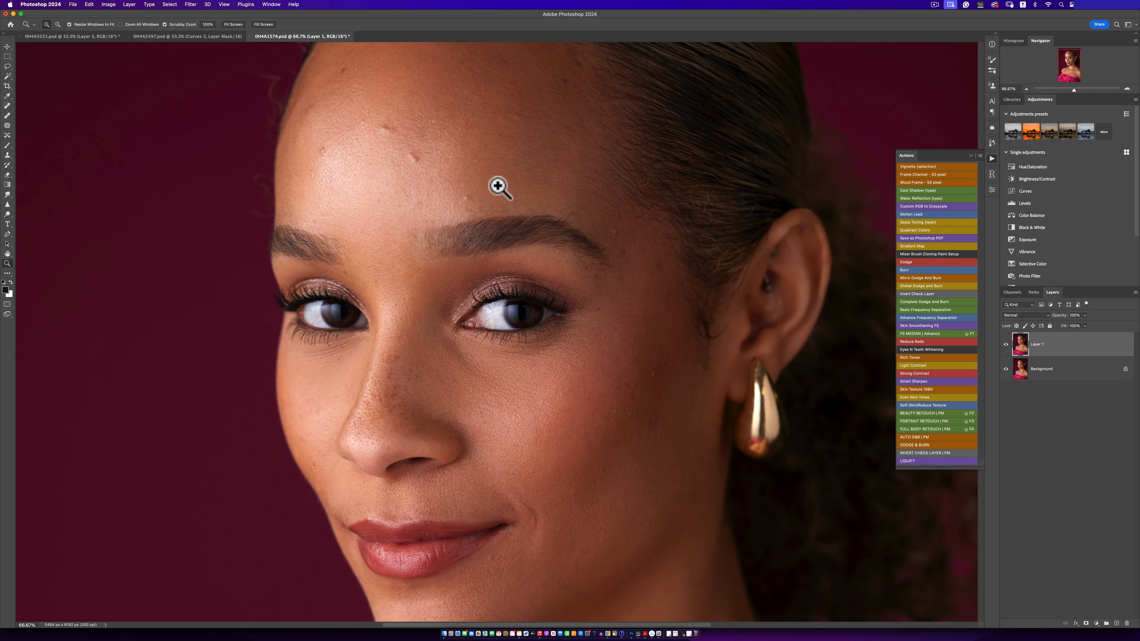
key("j")
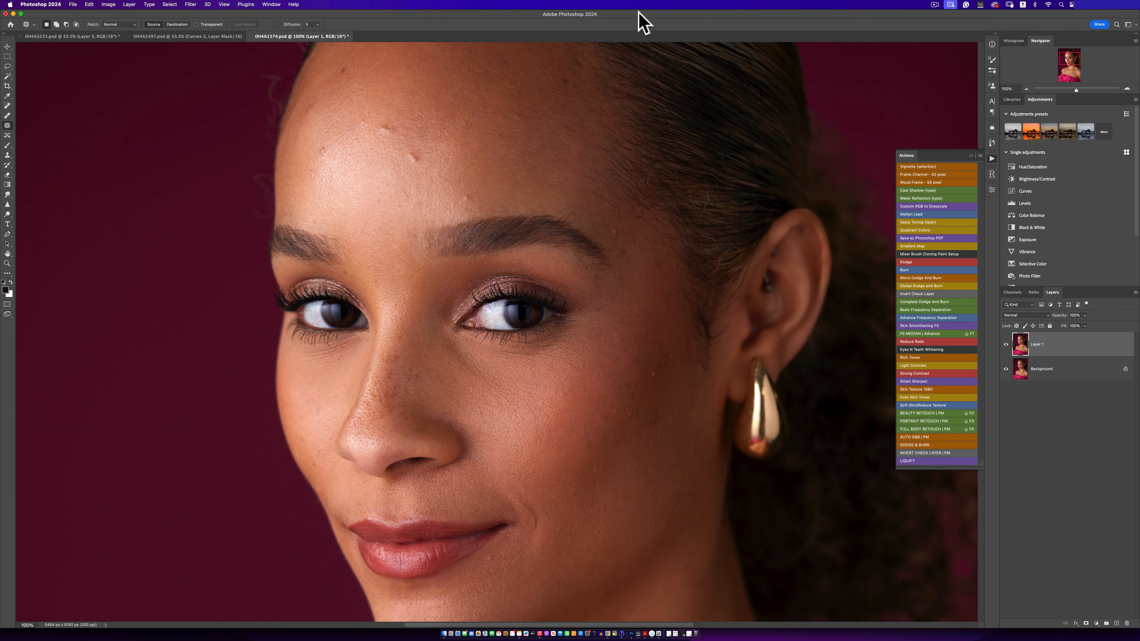
Step: Patch the raised blemish and the dark spot in the forehead's bright area with clean nearby skin, clearing each selection
left_click_drag(435, 175, 425, 255)
key("z")
left_click(413, 189)
key("j")
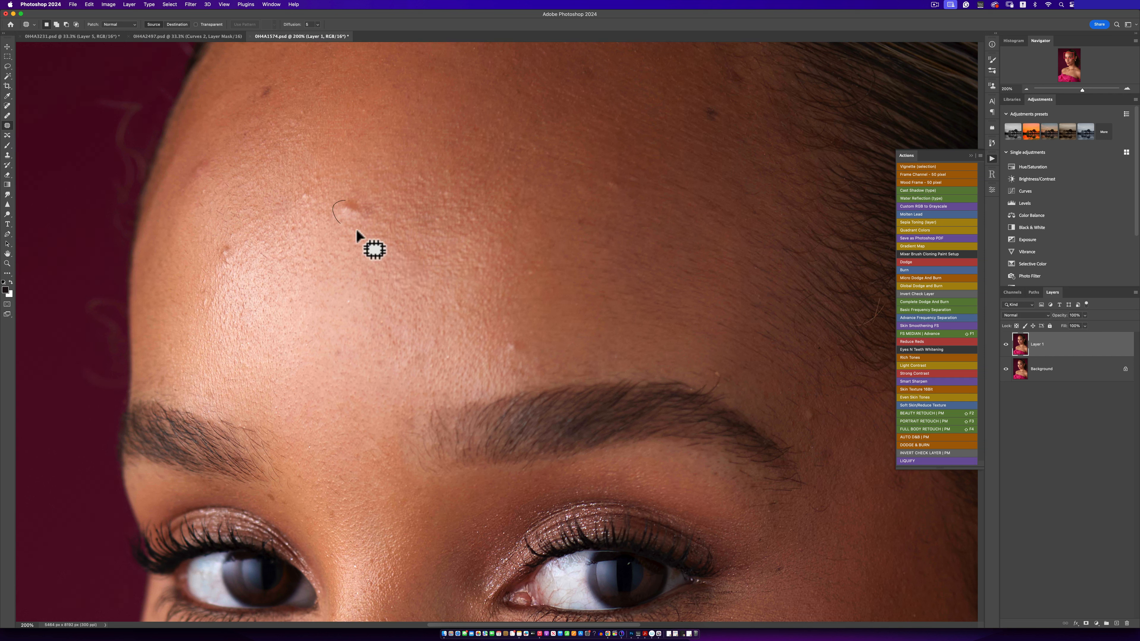
mouse_move(356, 234)
left_mouse_down()
mouse_move(351, 224)
mouse_move(359, 230)
left_mouse_up()
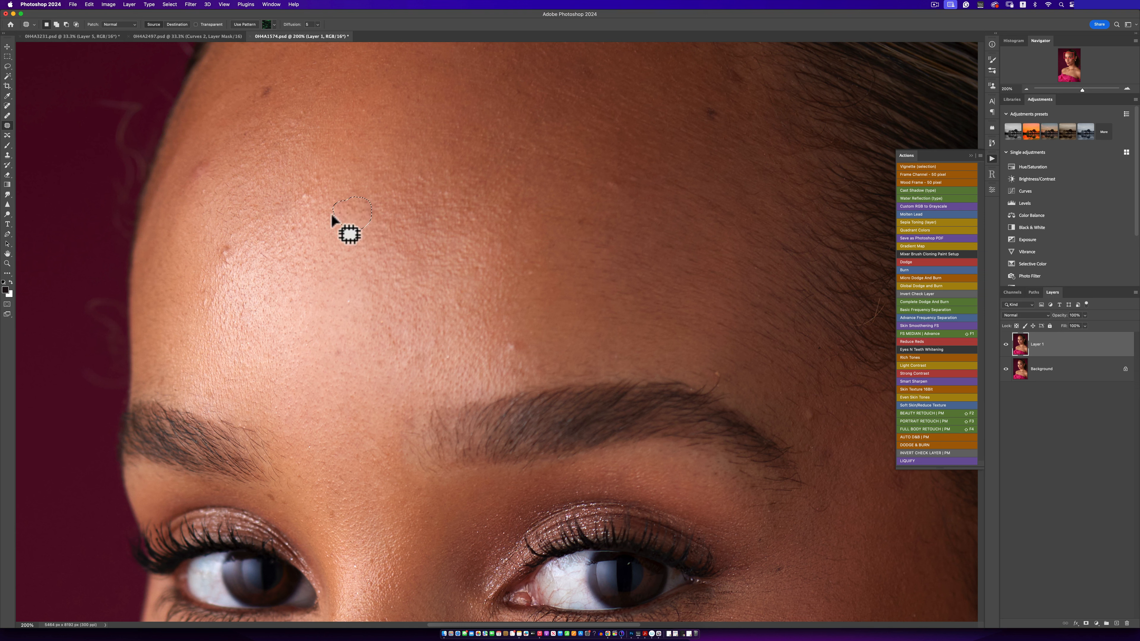
key("super+d")
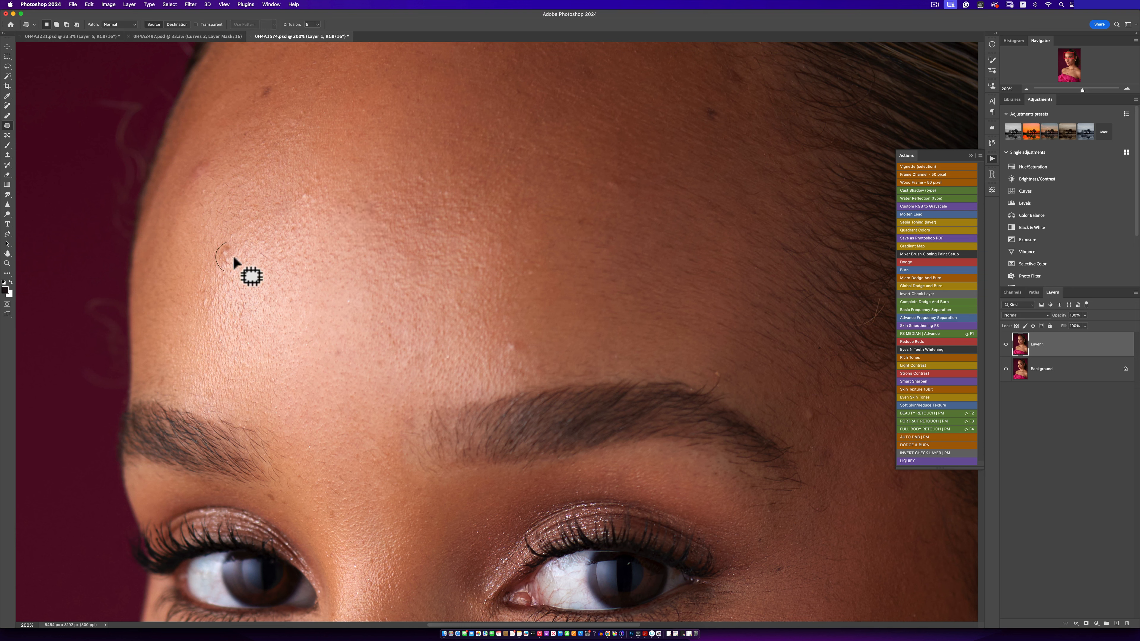
mouse_move(234, 256)
left_mouse_down()
mouse_move(227, 244)
mouse_move(262, 245)
left_mouse_up()
key("super+d")
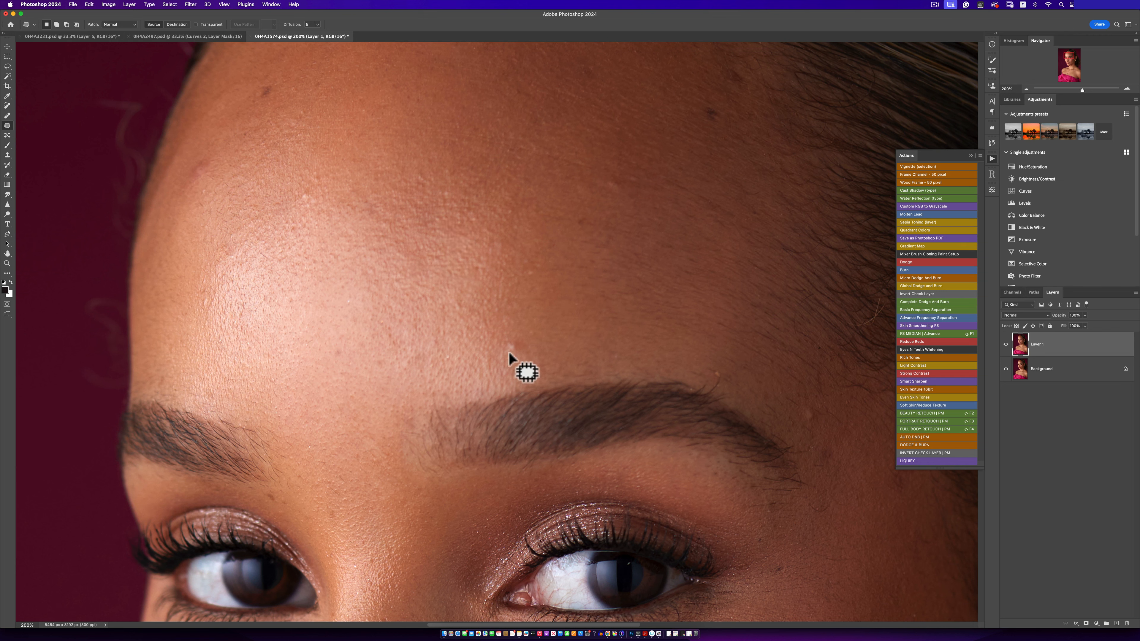
Step: Patch the remaining spots across the forehead together with clean nearby skin, from above the brow up to the far side, and clear the selection
left_click_drag(518, 334, 515, 337)
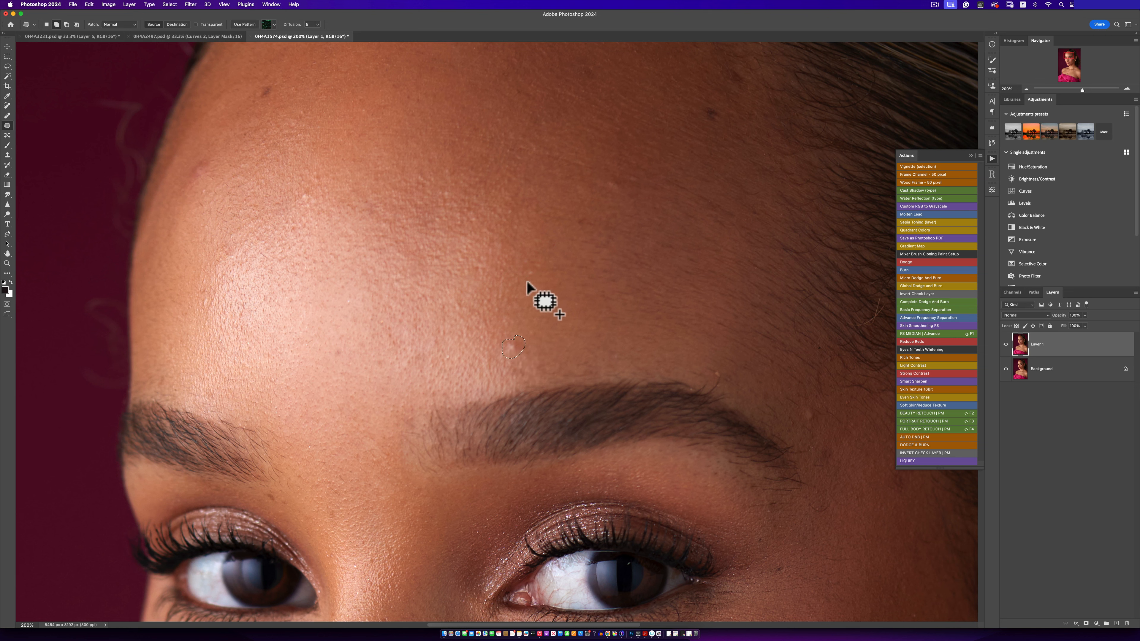
left_click_drag(530, 268, 534, 268)
left_click_drag(615, 184, 614, 183)
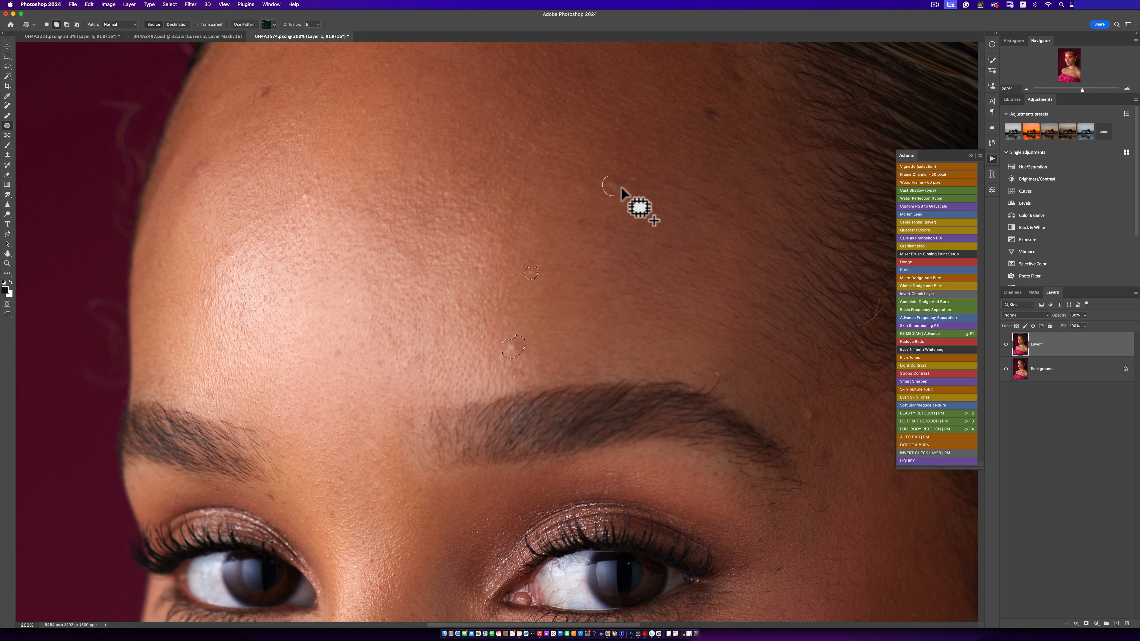
mouse_move(298, 109)
left_mouse_down()
mouse_move(305, 119)
mouse_move(299, 109)
left_mouse_up()
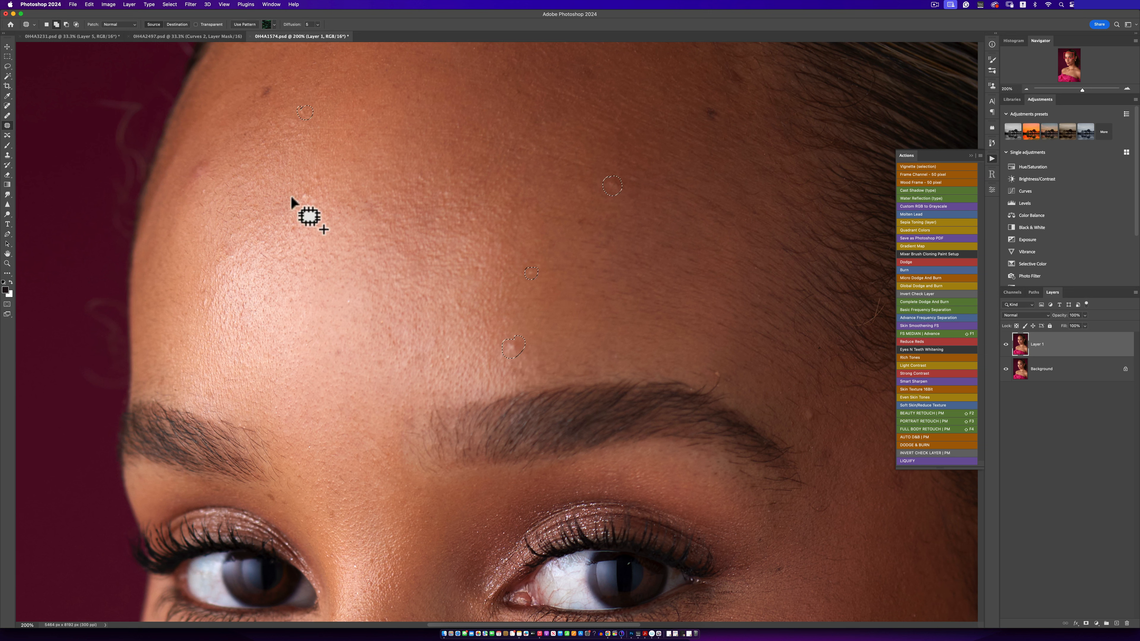
left_click_drag(296, 194, 298, 200)
mouse_move(207, 291)
left_mouse_down()
mouse_move(198, 305)
mouse_move(206, 290)
left_mouse_up()
mouse_move(199, 165)
left_mouse_down()
mouse_move(198, 183)
mouse_move(200, 157)
left_mouse_up()
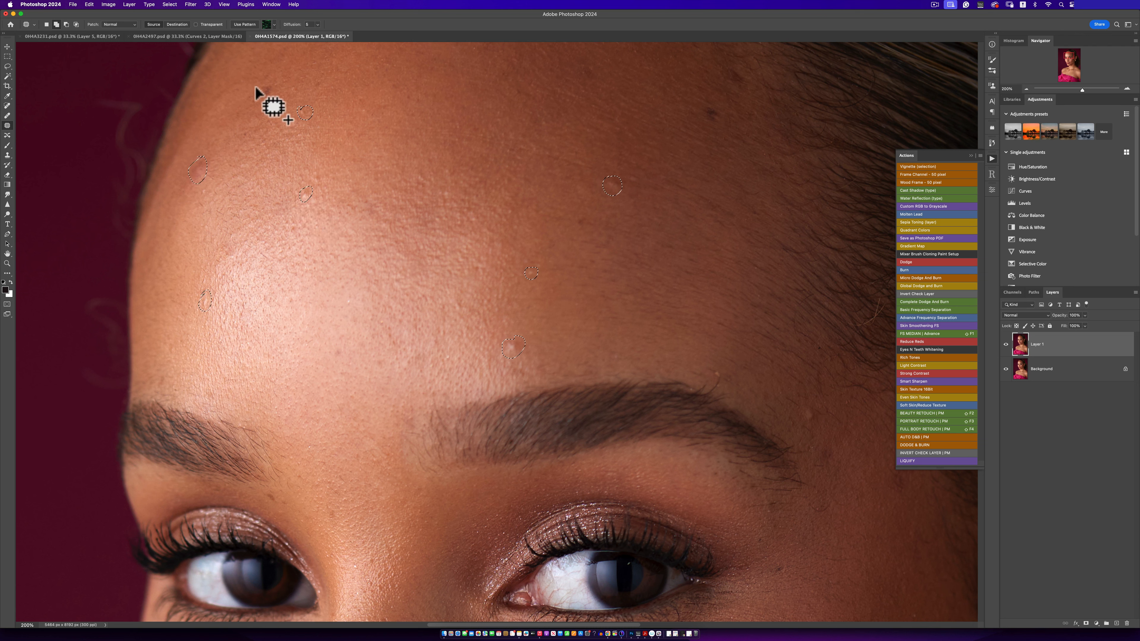
mouse_move(267, 84)
left_mouse_down()
mouse_move(257, 96)
mouse_move(269, 85)
mouse_move(327, 111)
left_mouse_up()
key("cmd+d")
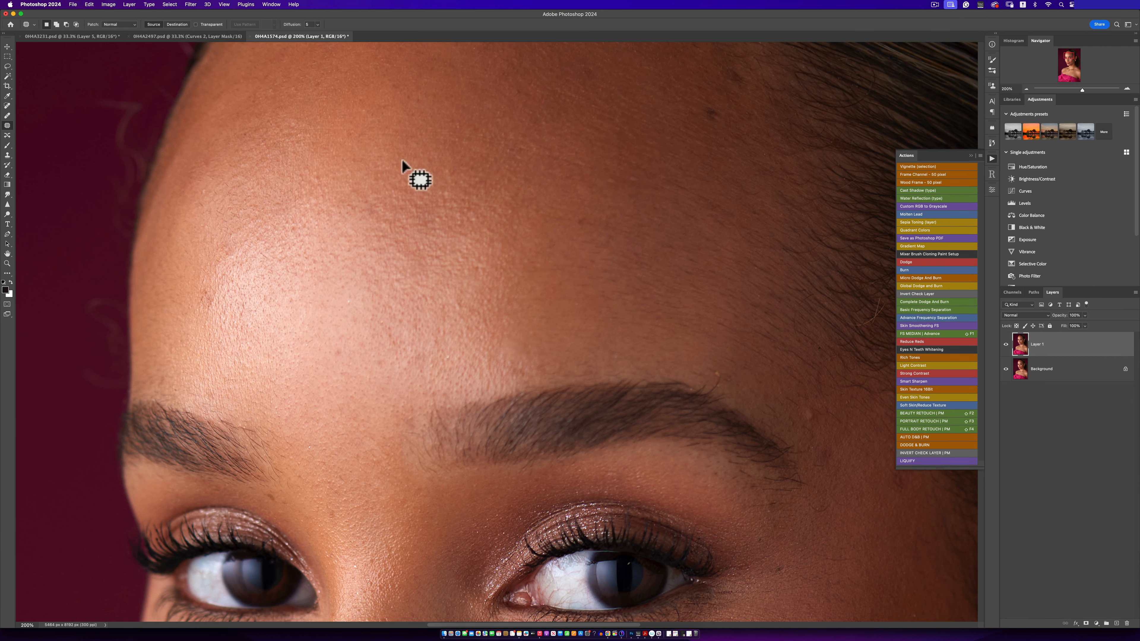
Step: Patch the small flakes and specks along the upper forehead below the hairline with clean skin, and clear the selection
left_click_drag(466, 255, 381, 377)
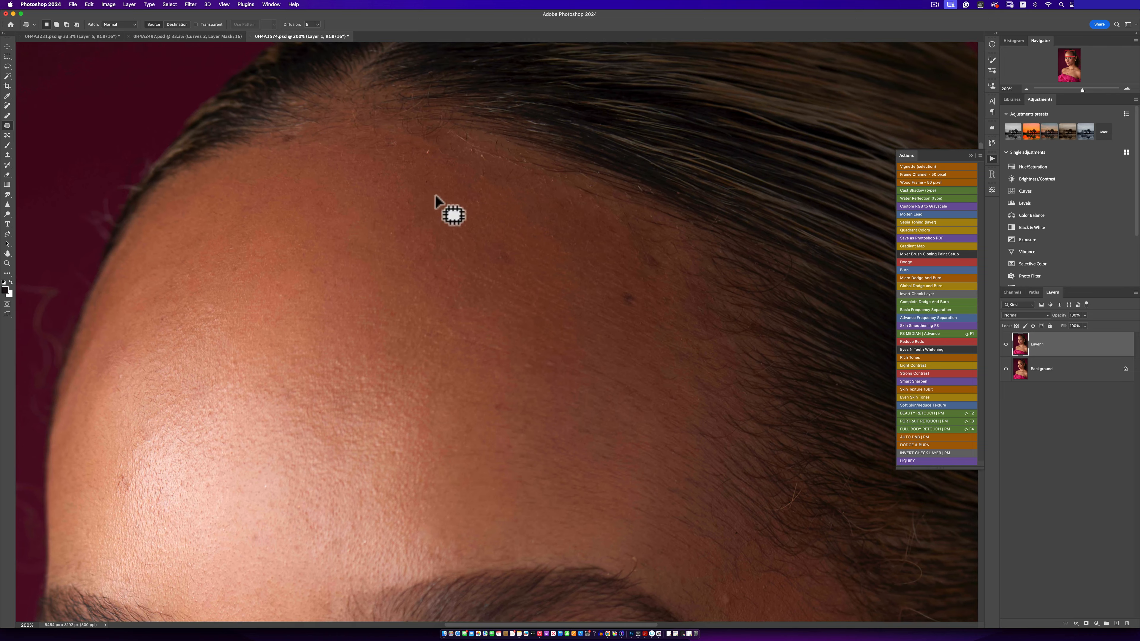
left_click_drag(428, 146, 481, 154)
mouse_move(493, 155)
left_mouse_down()
mouse_move(501, 147)
mouse_move(495, 158)
left_mouse_up()
mouse_move(512, 170)
left_mouse_down()
mouse_move(511, 184)
mouse_move(516, 170)
left_mouse_up()
mouse_move(524, 170)
left_mouse_down()
mouse_move(482, 166)
mouse_move(495, 173)
mouse_move(480, 195)
mouse_move(480, 174)
mouse_move(466, 179)
left_mouse_up()
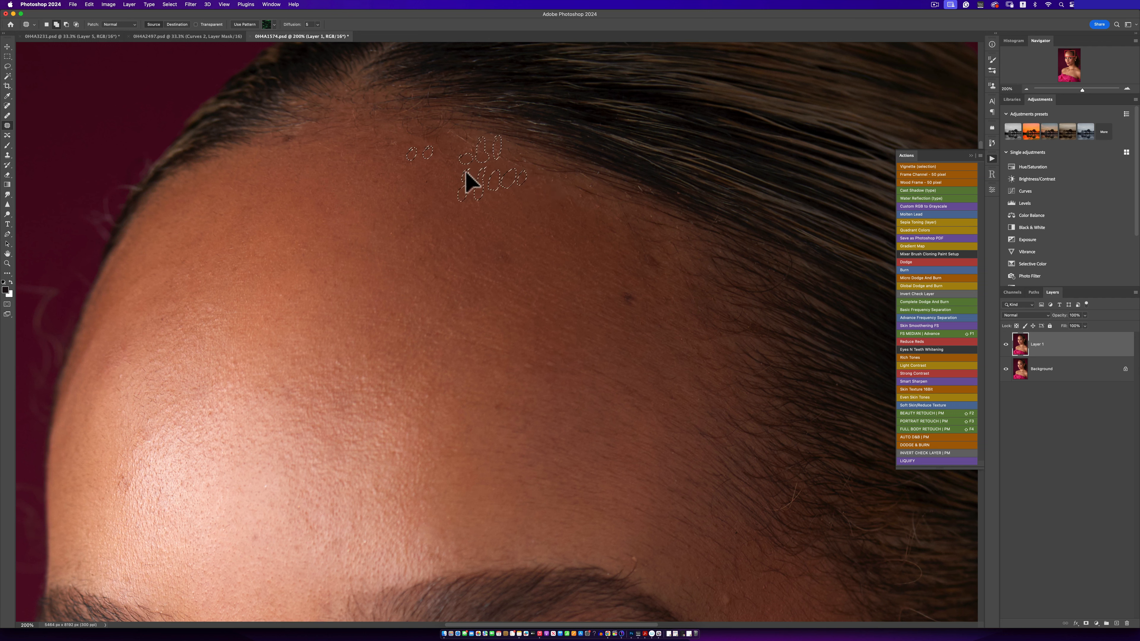
key("cmd+d")
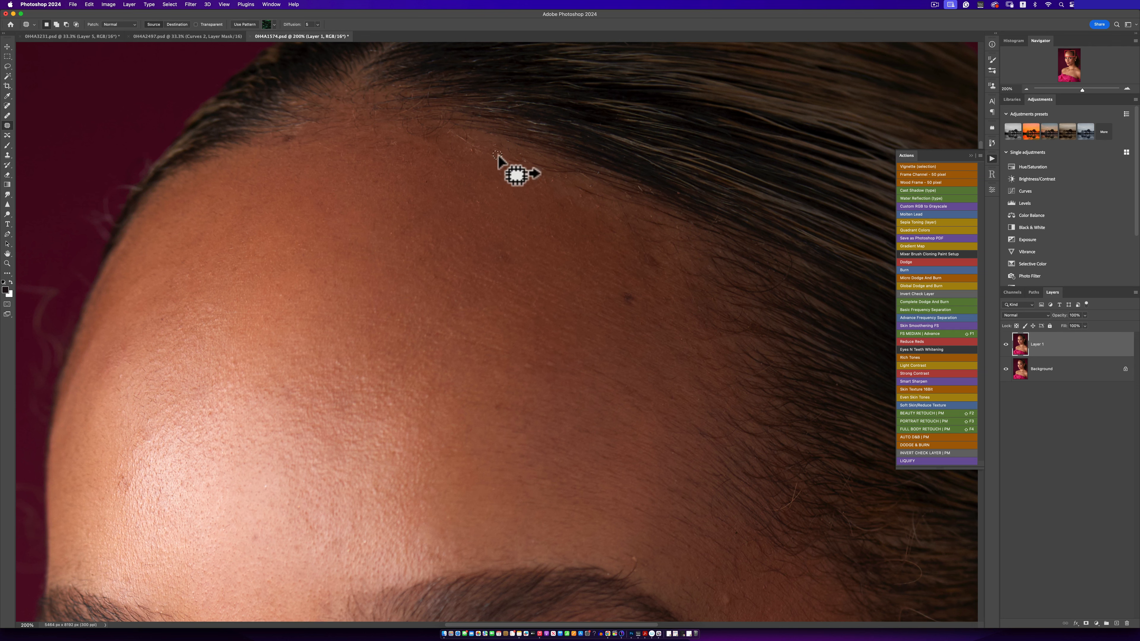
Step: Patch the bumps above and beside the outer end of the eyebrow and on the temple in one selection, and clear it
left_click_drag(520, 282, 509, 188)
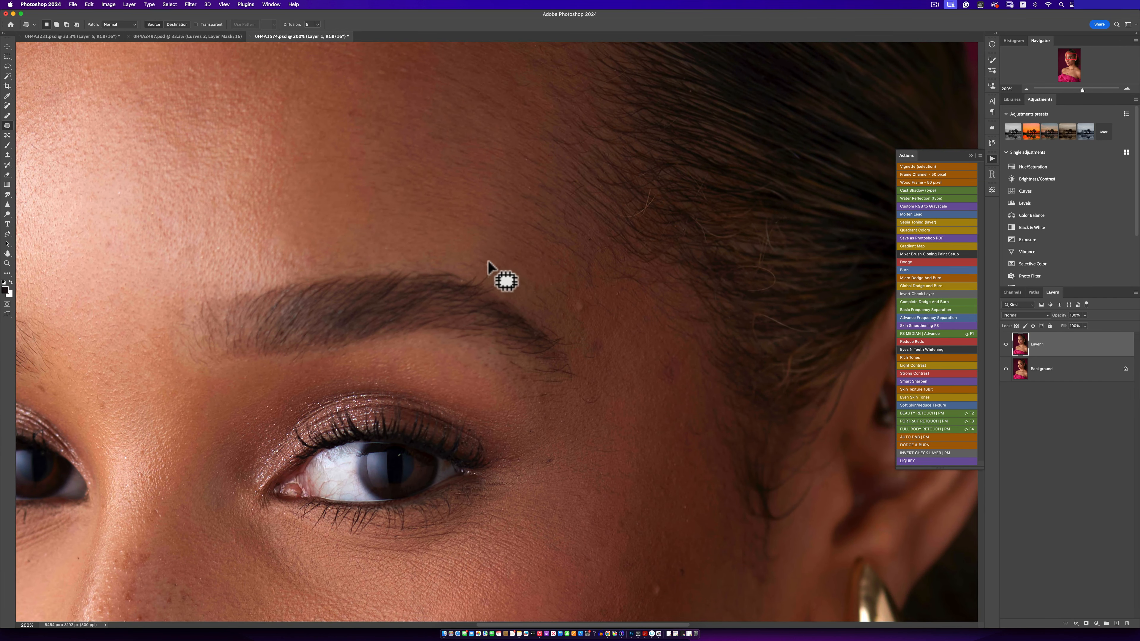
left_click_drag(492, 257, 484, 272)
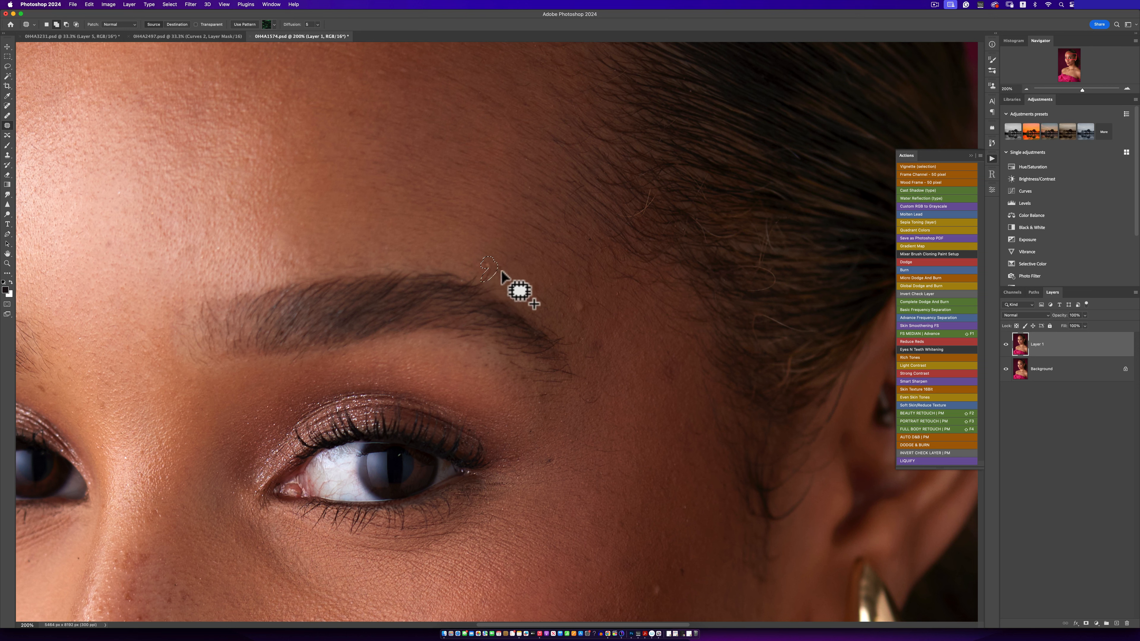
mouse_move(551, 290)
left_mouse_down()
mouse_move(598, 397)
mouse_move(594, 353)
left_mouse_up()
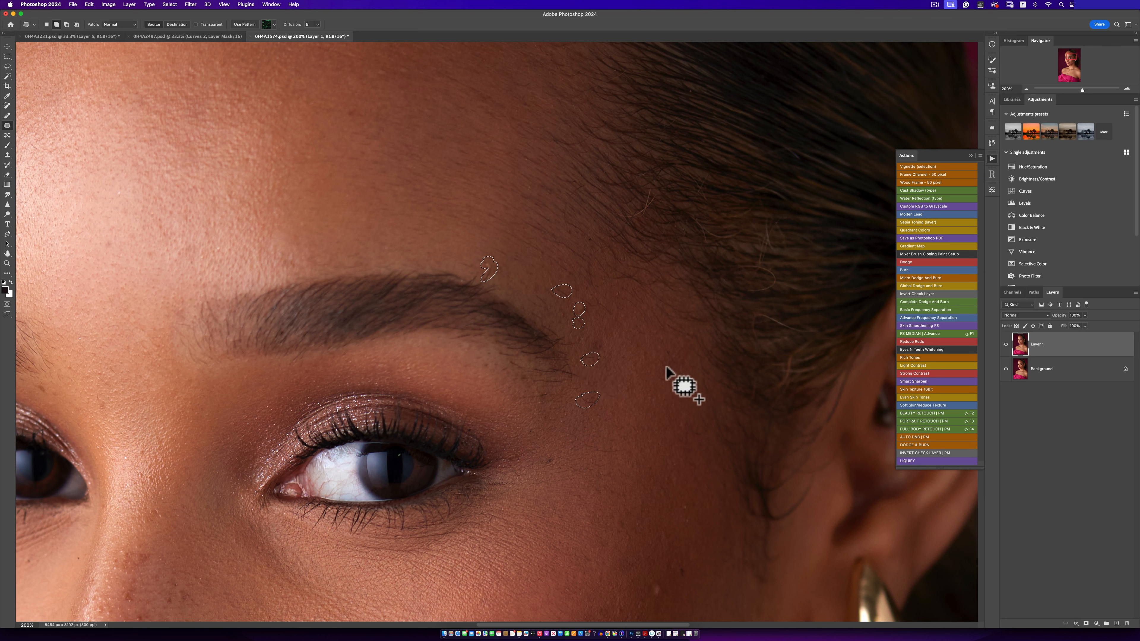
left_click_drag(666, 368, 664, 370)
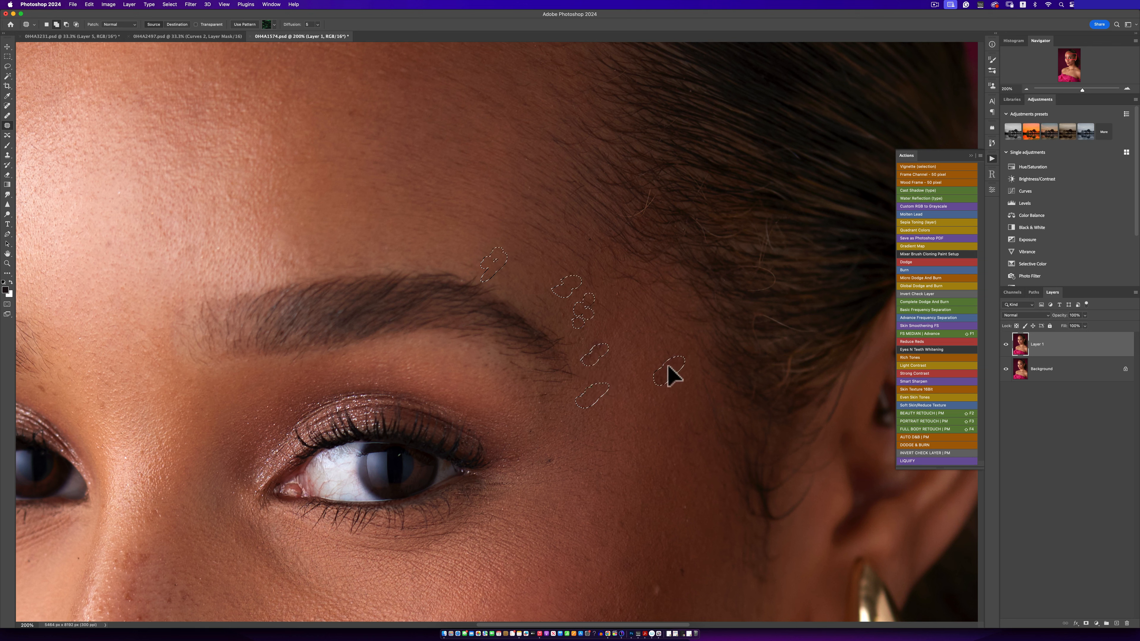
key("super+d")
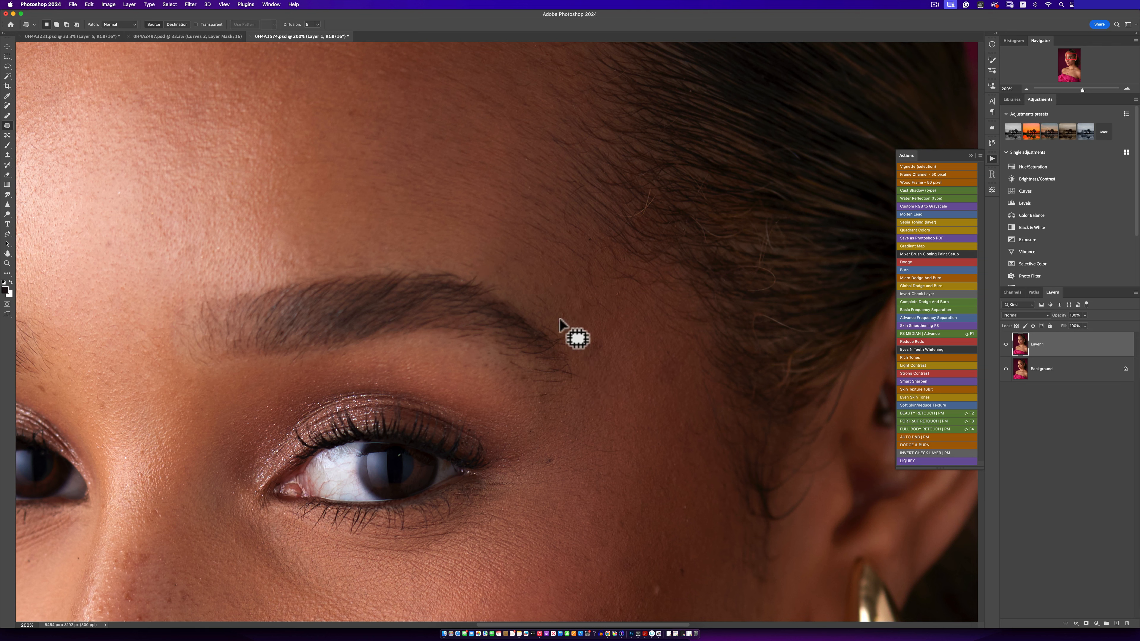
Step: Compare the face with and without the retouched Layer 1, both close up and with the whole portrait in view
left_click(1007, 346)
left_click(1007, 344)
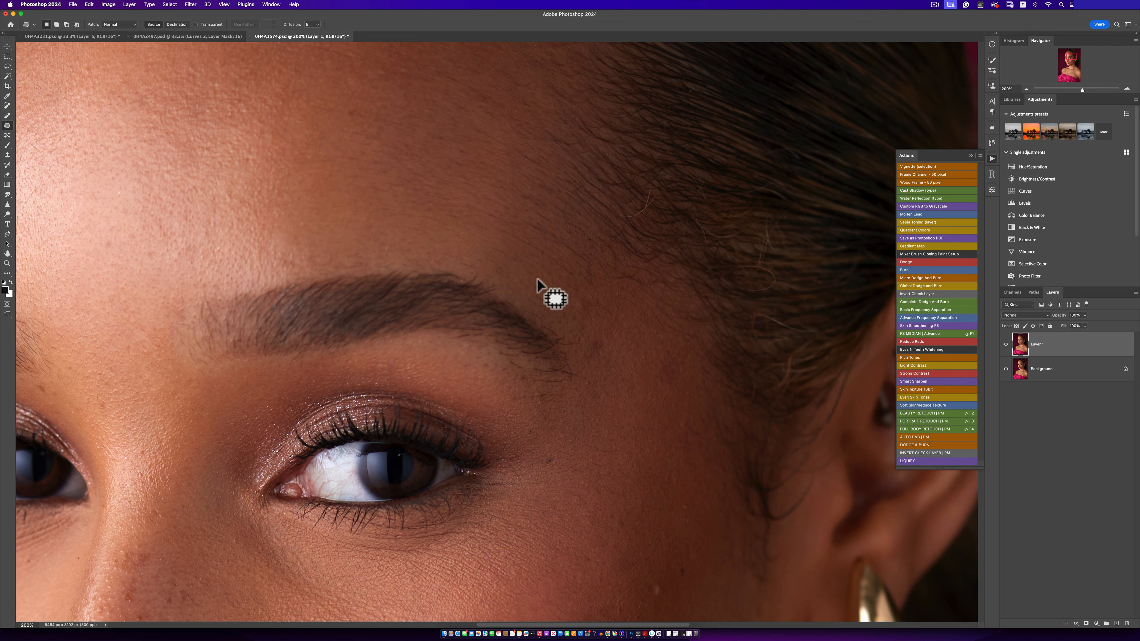
left_click(501, 395, "alt")
left_click(504, 396, "alt")
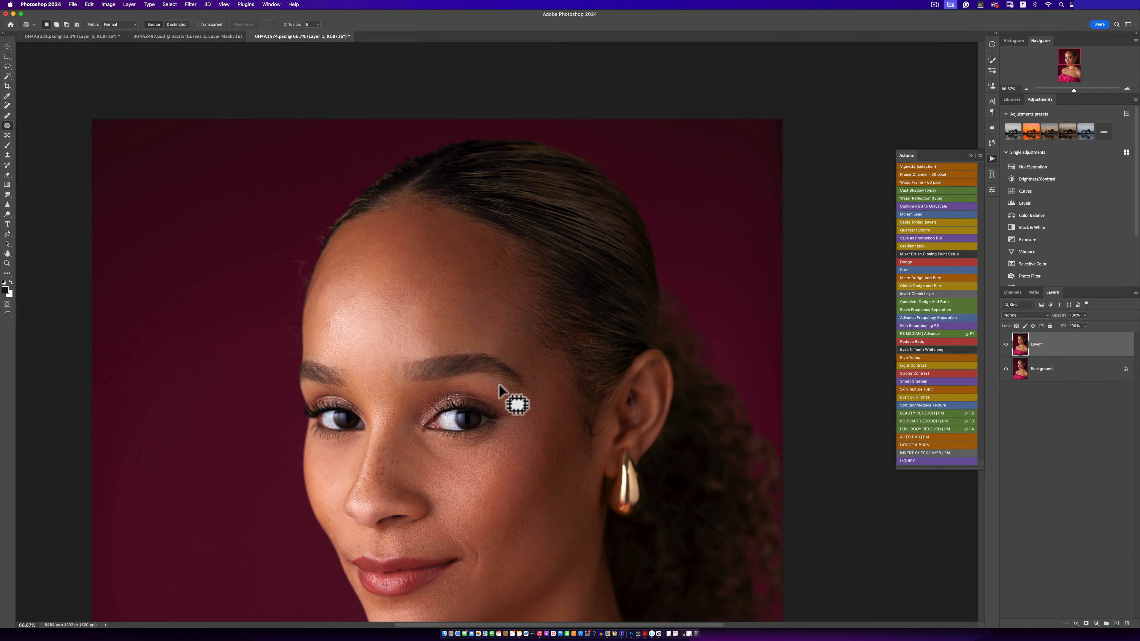
left_click_drag(493, 347, 499, 303)
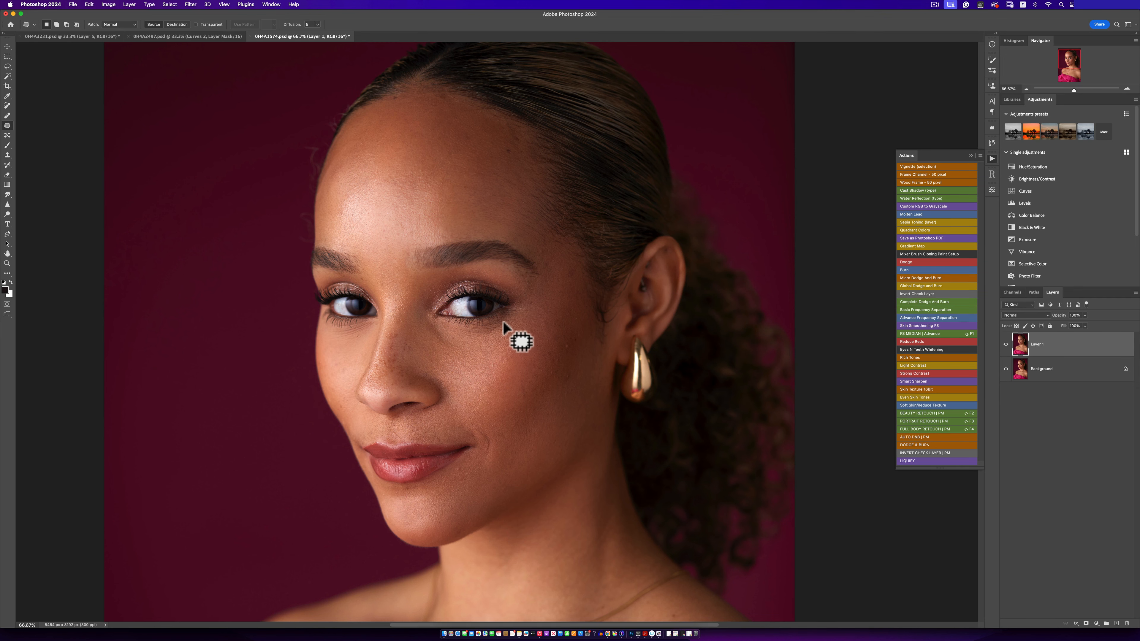
left_click(530, 334, "alt")
left_click(532, 334, "alt")
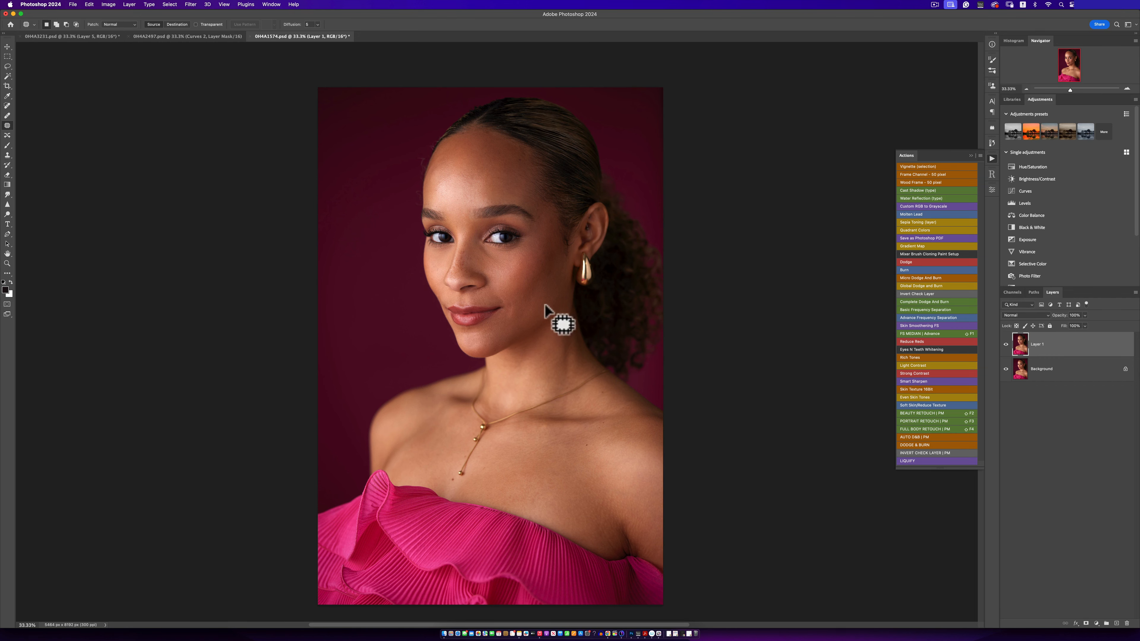
key("z")
left_click(513, 244)
key("j")
left_click_drag(601, 323, 607, 399)
left_click(1005, 344)
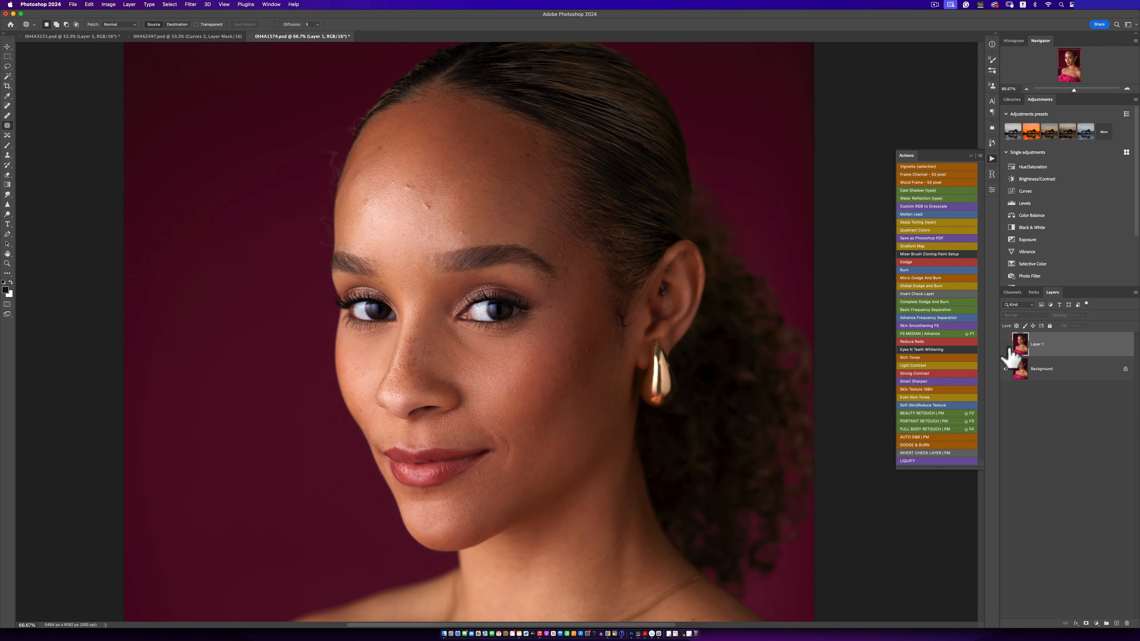
left_click(1006, 344)
Step: Examine the patched temple and eye area at 200% and the whole face at 50%
key("super+space")
left_click(575, 241)
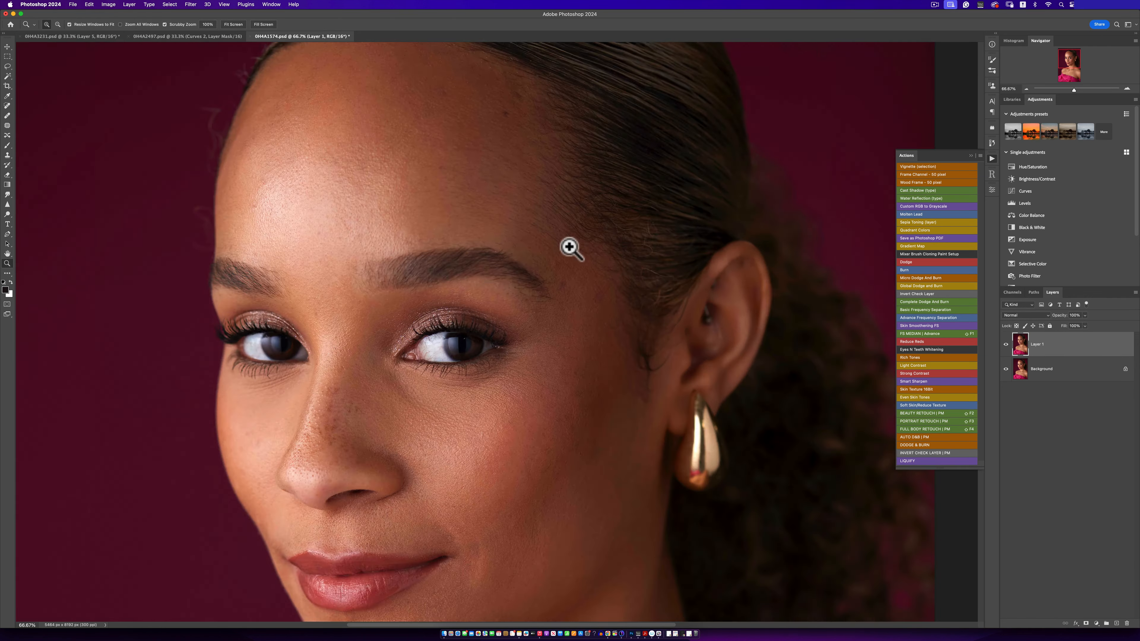
left_click(574, 242)
key("super+minus")
key("z")
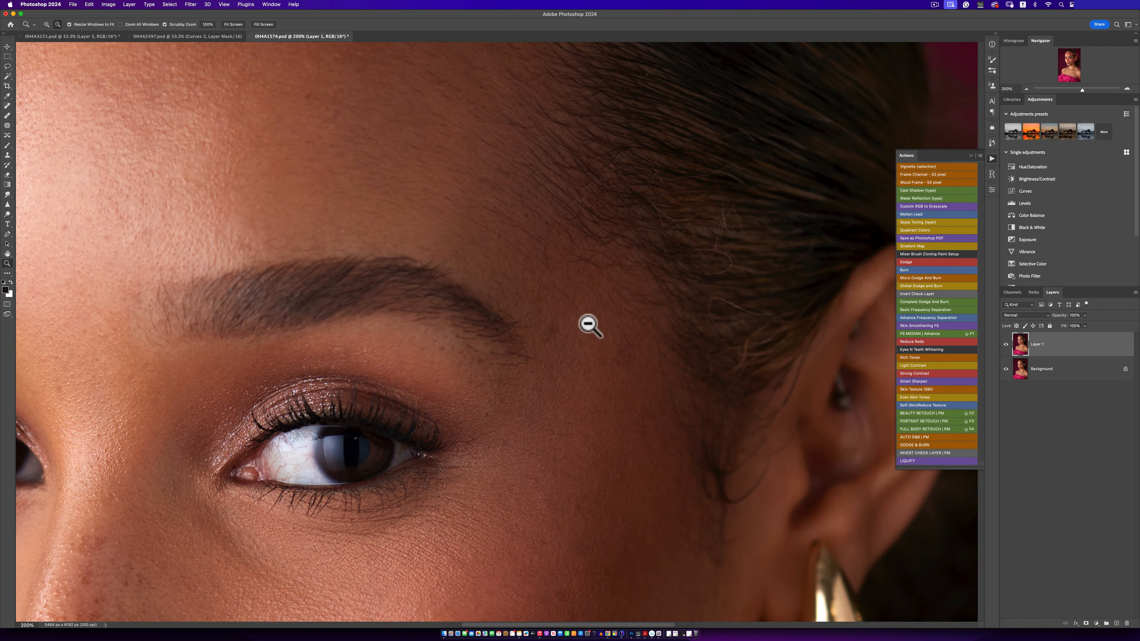
left_click(588, 326, "alt")
left_click(588, 328, "alt")
left_click(588, 335, "alt")
left_click(586, 366)
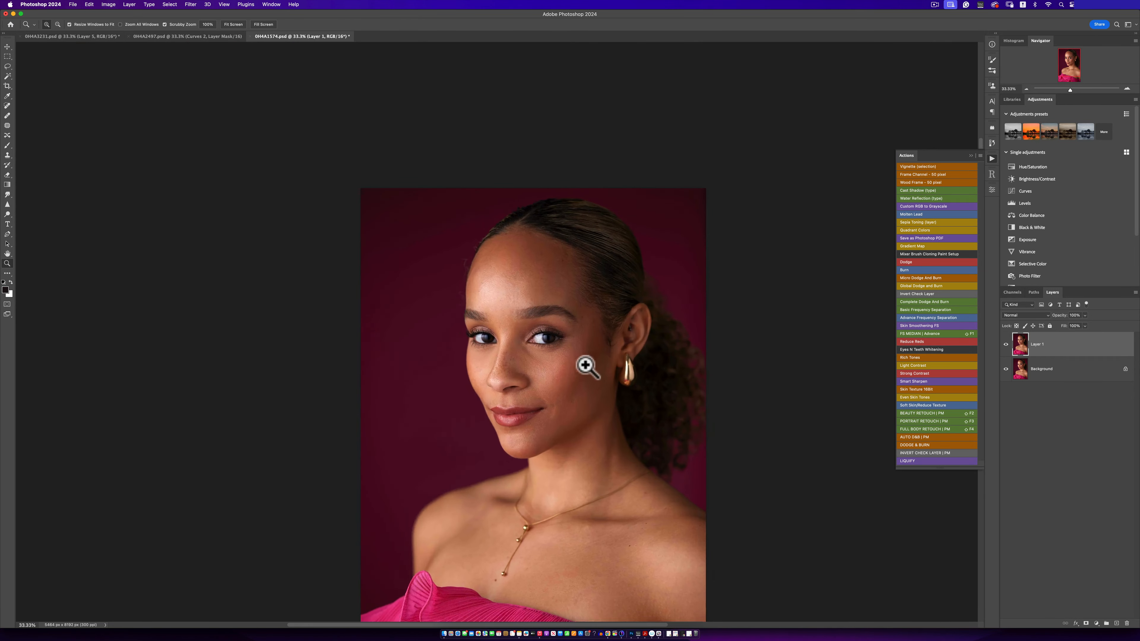
left_click(585, 367)
key("space")
left_click_drag(579, 378, 569, 298)
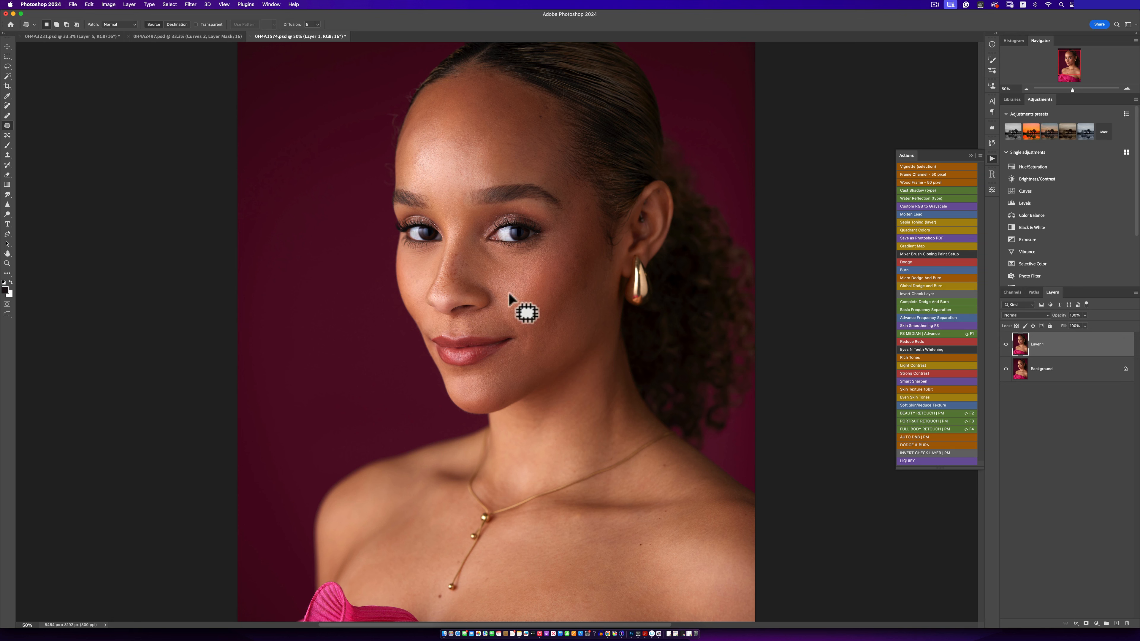
Step: Get the Clone Stamp tool ready with a much larger brush and set it to sample the current layer only
key("s")
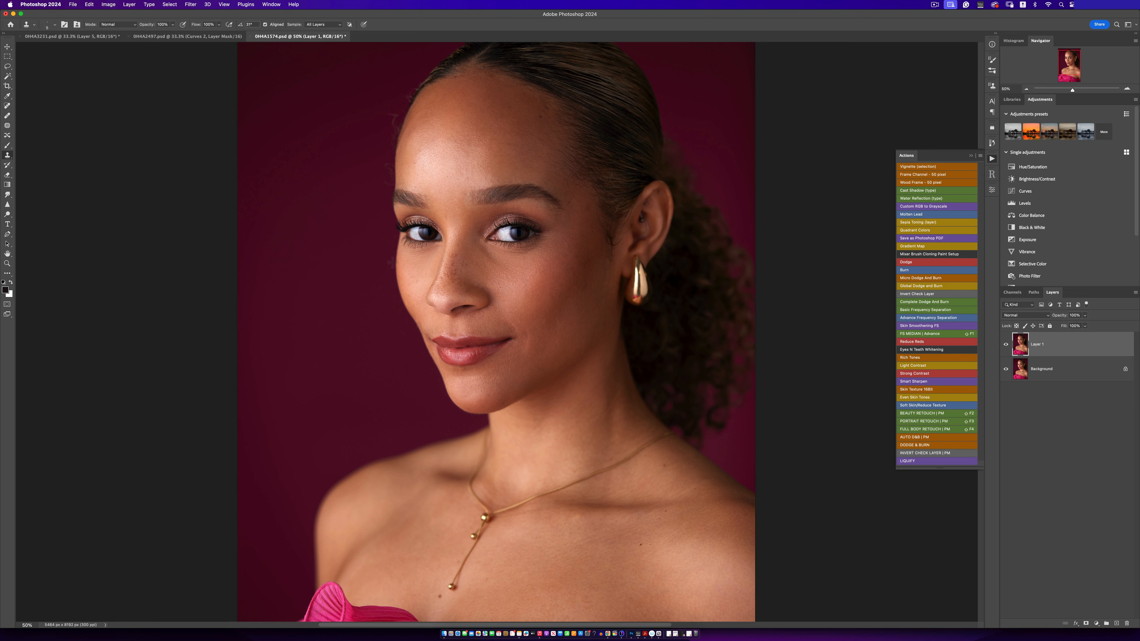
key("bracketright")
key("bracketright")
key("bracketright")
key("bracketright")
key("bracketright")
key("bracketright")
key("bracketright")
key("bracketright")
key("bracketright")
key("bracketright")
key("bracketright")
key("bracketright")
key("bracketright")
key("bracketright")
key("bracketright")
key("bracketright")
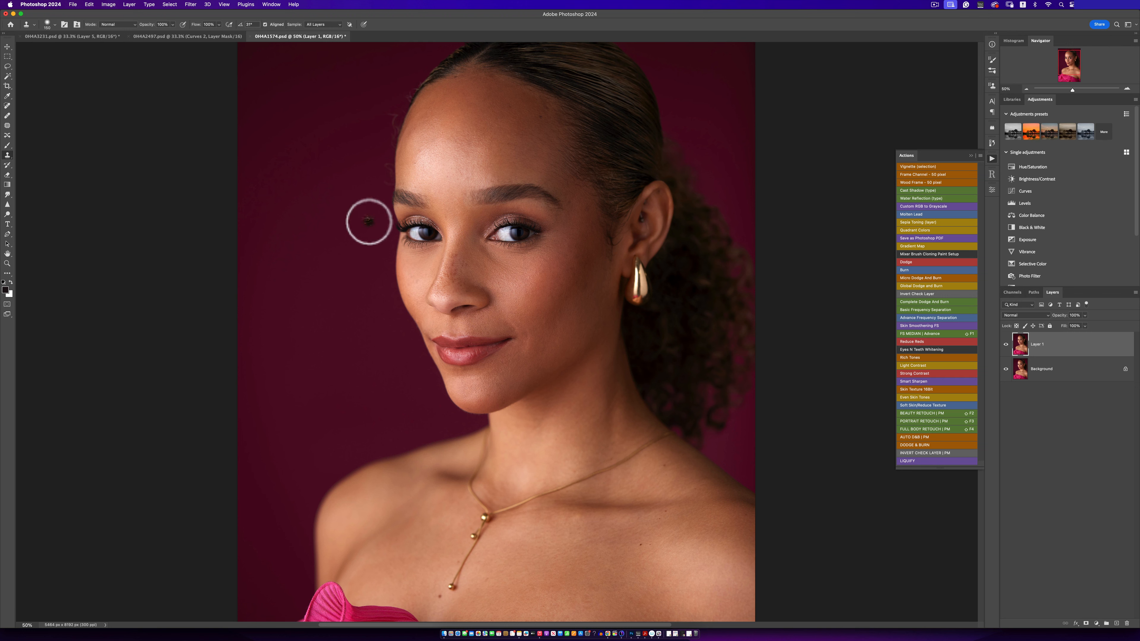
left_click(331, 24)
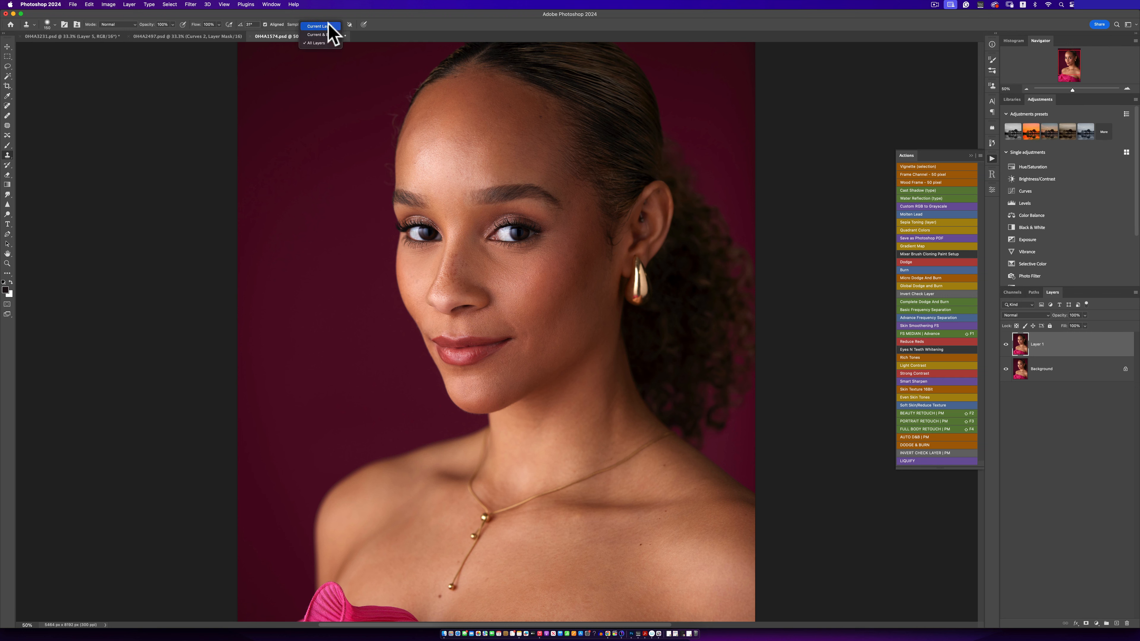
left_click(315, 26)
Step: Clone clean backdrop over the stray hairs beside the forehead edge with a smaller brush, resampling the backdrop nearby
scroll(390, 117, "up", 3)
key("bracketleft")
key("bracketleft")
left_click_drag(389, 395, 370, 409)
left_click(364, 369, "alt")
mouse_move(388, 316)
left_mouse_down()
mouse_move(379, 357)
mouse_move(357, 377)
left_mouse_up()
left_click(340, 378, "alt")
left_click_drag(363, 326, 368, 326)
left_click(358, 199, "alt")
left_click_drag(386, 212, 381, 237)
left_click(374, 220, "alt")
left_click_drag(401, 157, 379, 171)
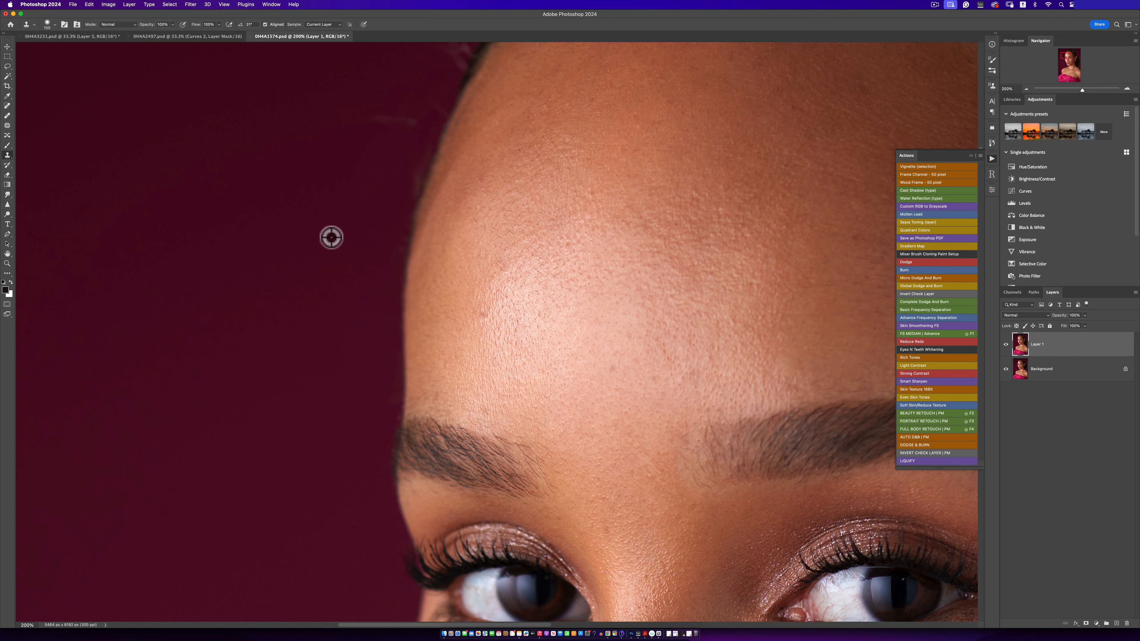
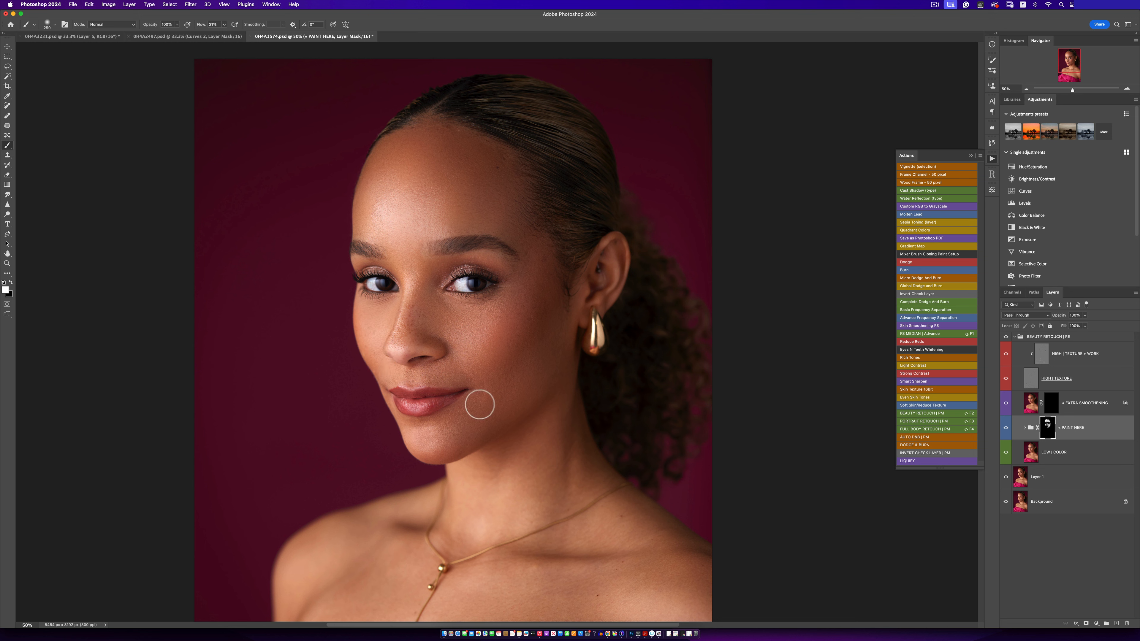
Step: Paint white on the PAINT HERE group's mask over the face with varied brush sizes, and compare the group off and on
key("bracketright")
key("bracketleft")
key("bracketleft")
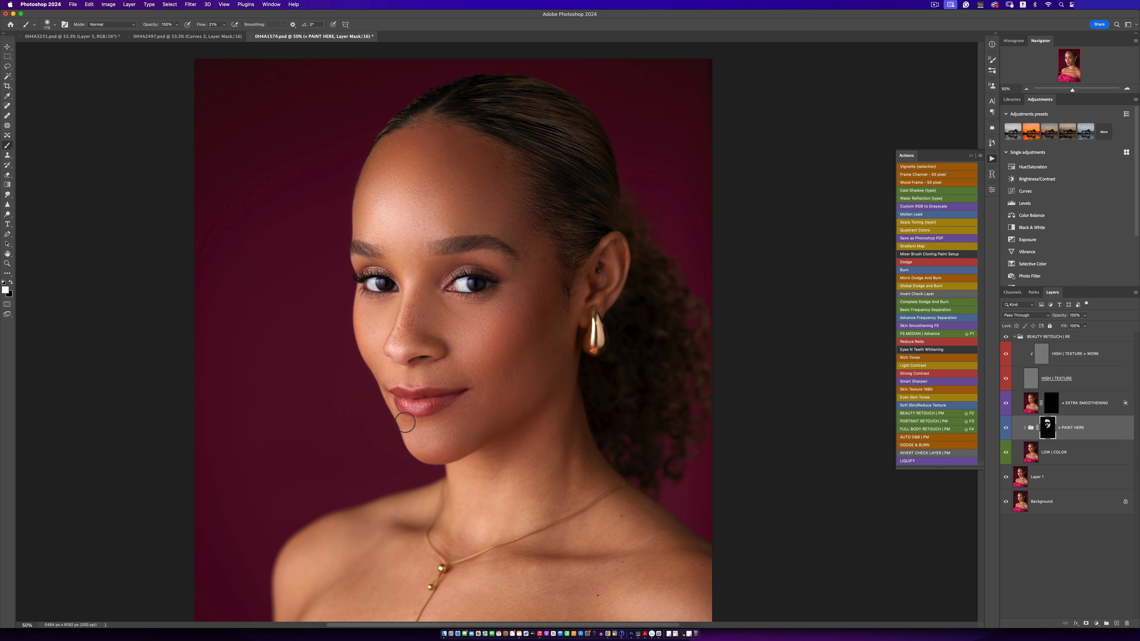
key("bracketright")
key("bracketright")
key("bracketright")
key("bracketright")
key("bracketright")
key("bracketright")
key("bracketright")
key("bracketright")
key("bracketright")
key("bracketright")
key("bracketleft")
key("bracketleft")
key("bracketleft")
left_click(1006, 427)
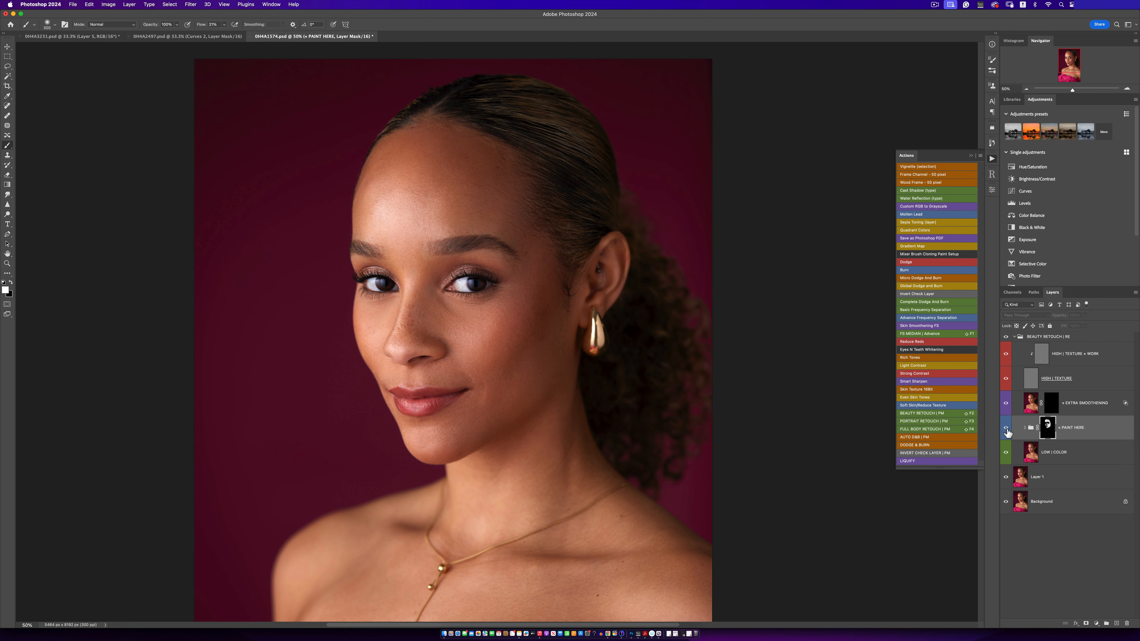
left_click(1006, 428)
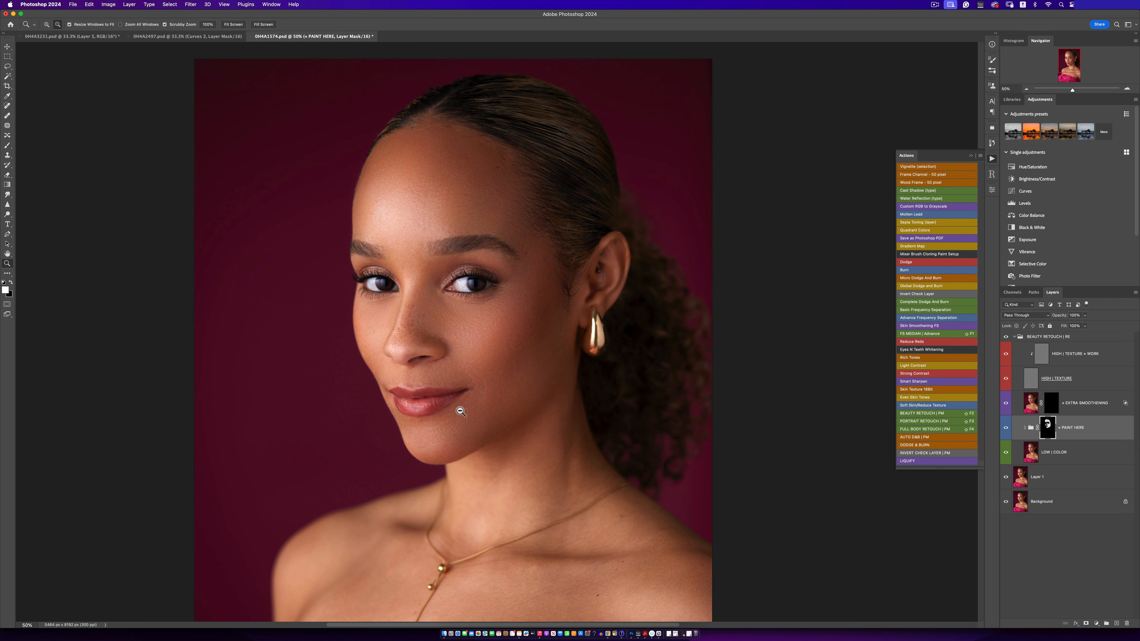
Step: Lower the brush flow to 9% and paint the PAINT HERE mask over the neck, shoulders and chest
scroll(454, 409, "down", 1)
scroll(482, 424, "down", 5)
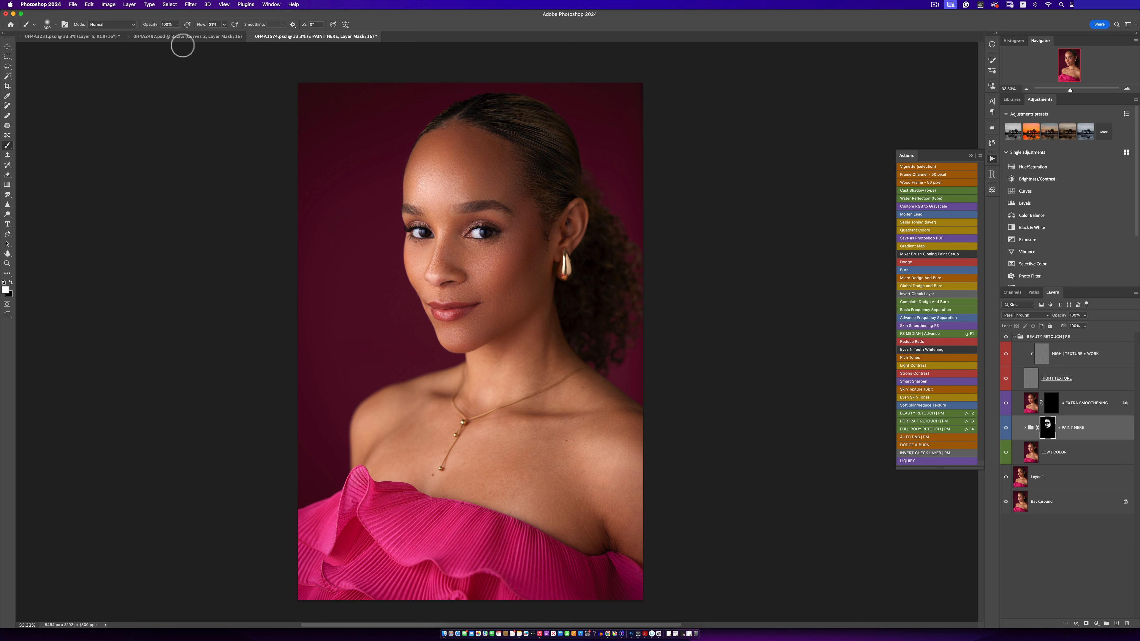
left_click(224, 26)
left_click(431, 29)
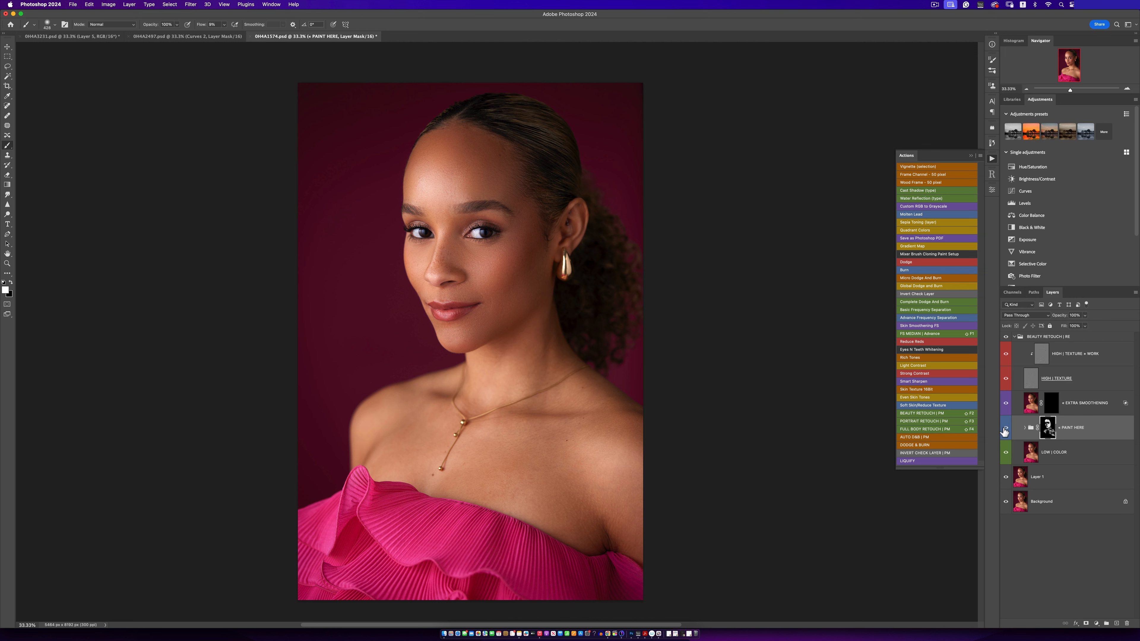
Step: Compare the portrait with the PAINT HERE group off and on
left_click(1005, 430)
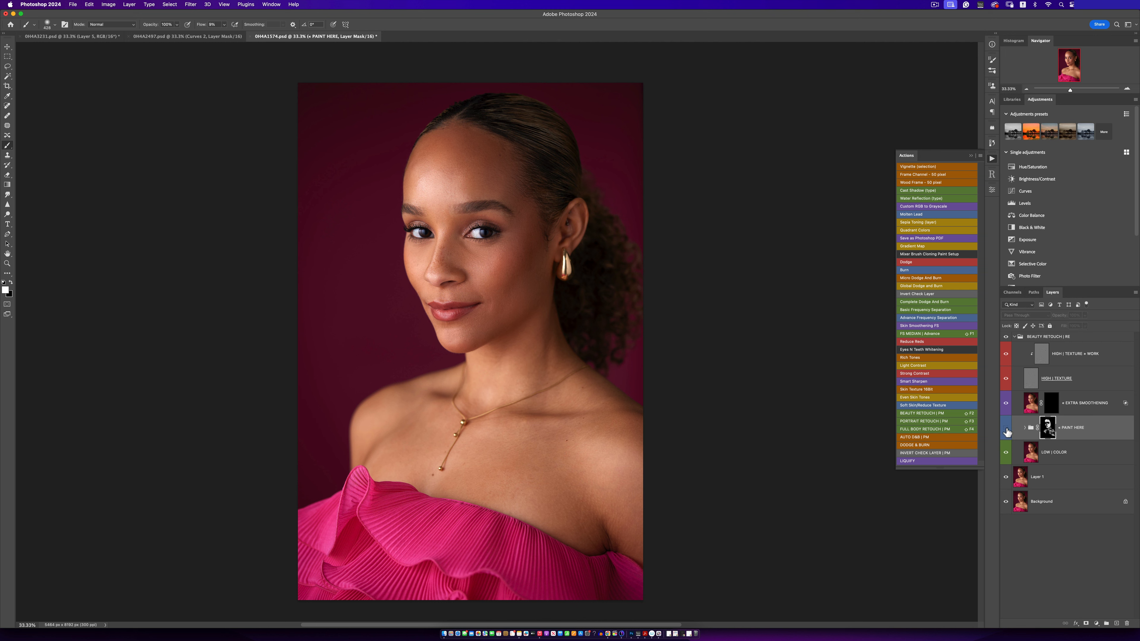
left_click(1006, 430)
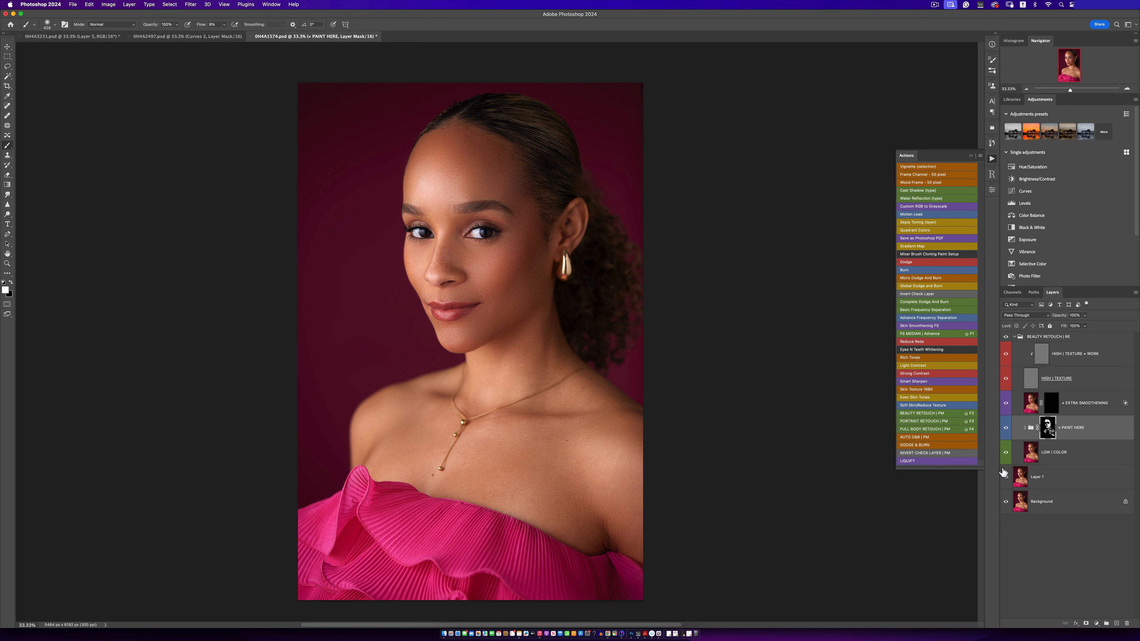
left_click(1006, 430)
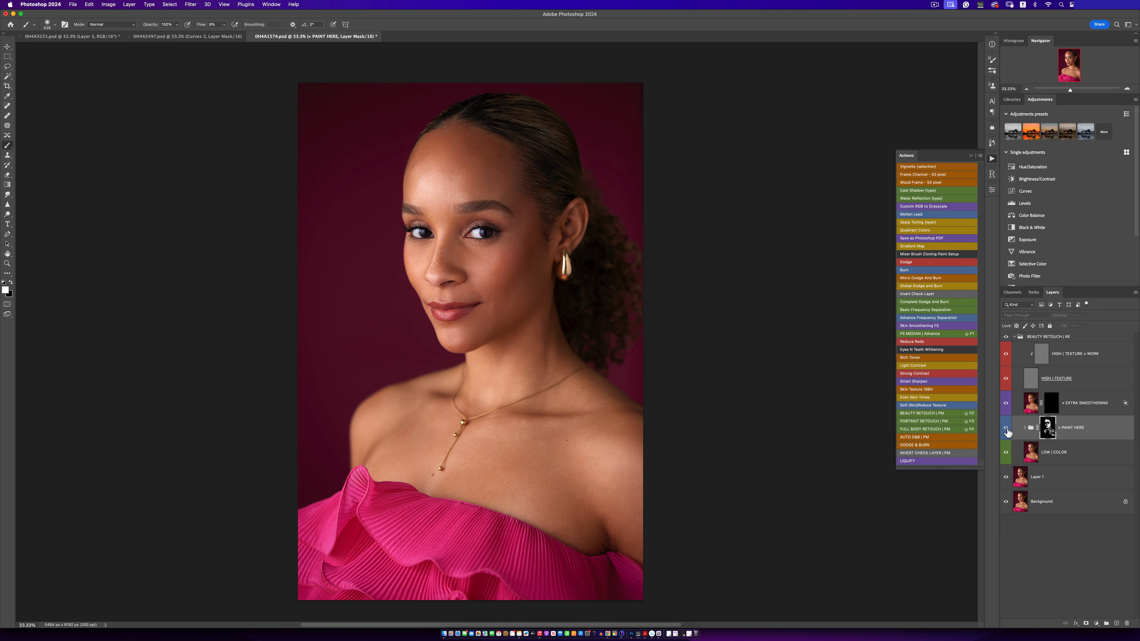
left_click(1006, 430)
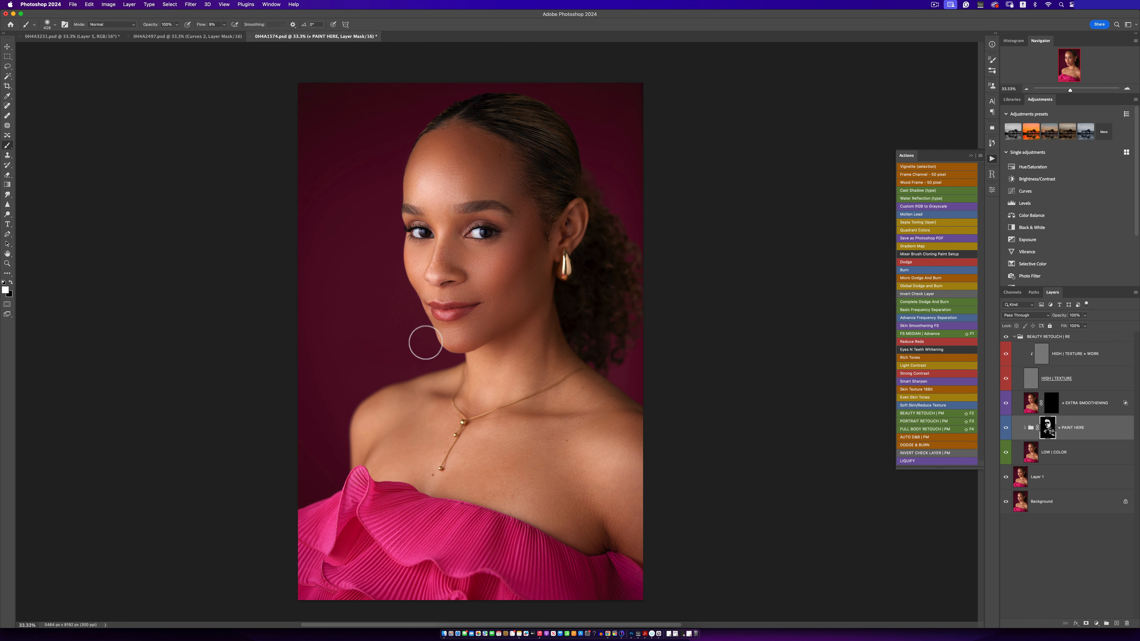
Step: Enlarge the brush, inspect the neck and shoulders, and compare the retouch with the original Background layer alone
left_click_drag(485, 473, 499, 407)
key("bracketright")
key("bracketright")
key("bracketright")
key("bracketright")
key("bracketright")
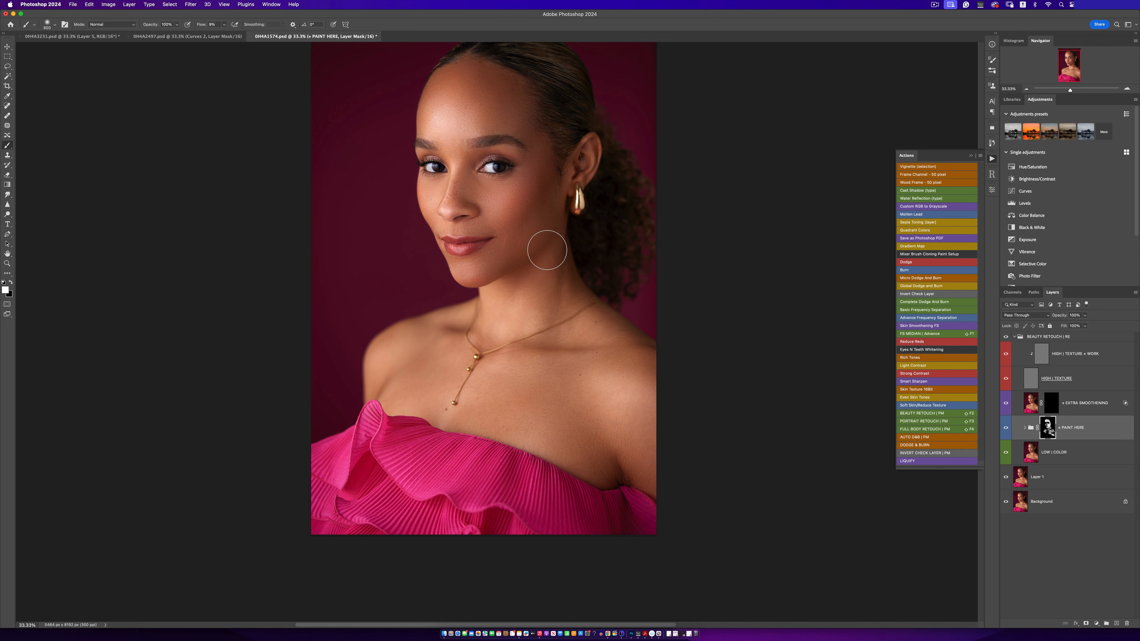
mouse_move(545, 247)
left_mouse_down()
mouse_move(512, 308)
mouse_move(519, 323)
left_mouse_up()
left_click(524, 319, "alt+super")
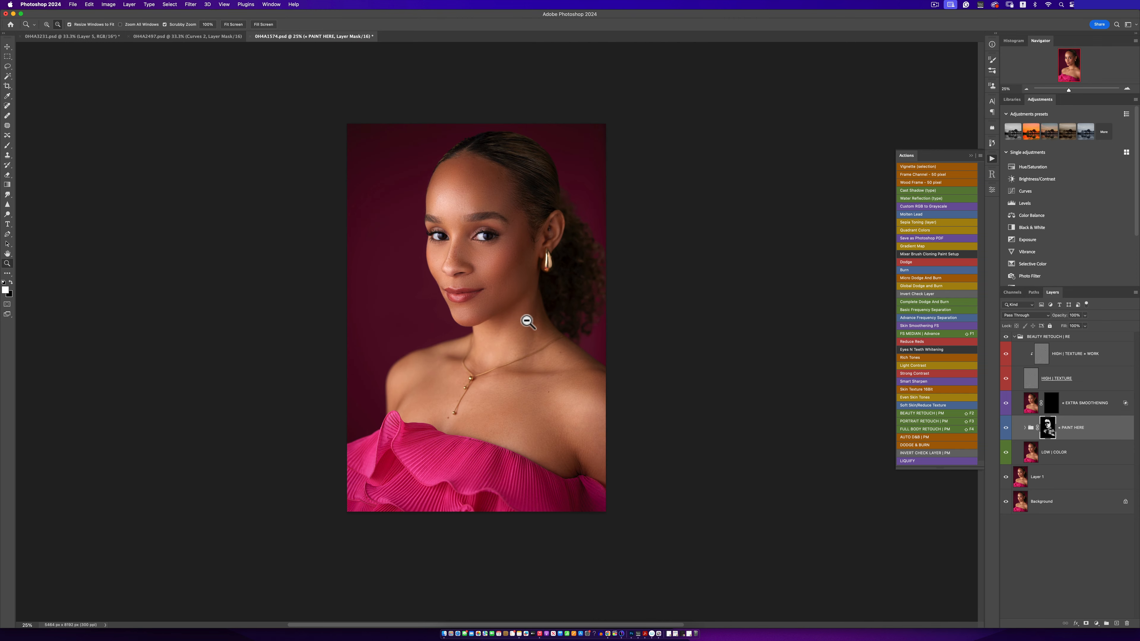
left_click(527, 322, "super")
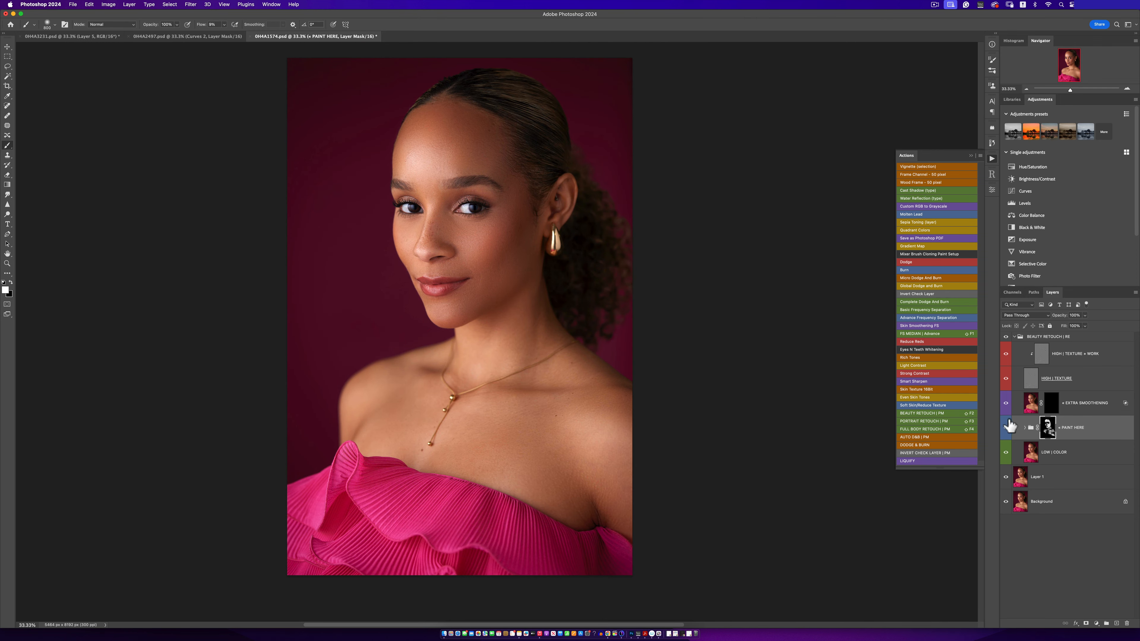
left_click(1006, 503, "alt")
Step: Adjust the BLENDING layer's opacity inside the PAINT HERE group, trying 0%, and compare the group off and on
left_click(1026, 429)
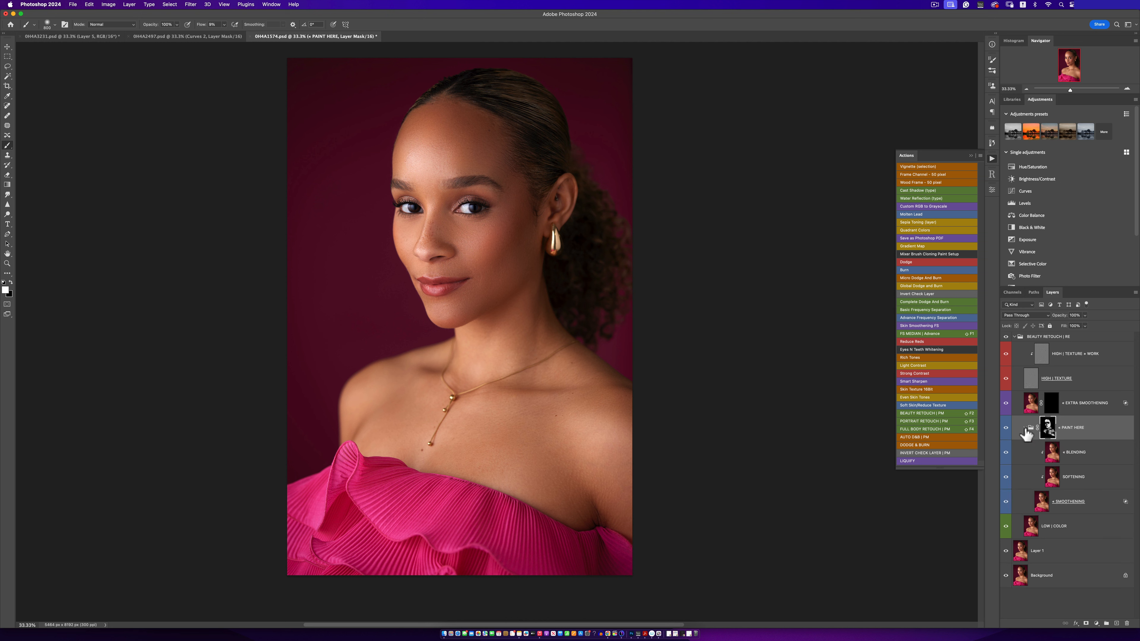
left_click(1077, 458)
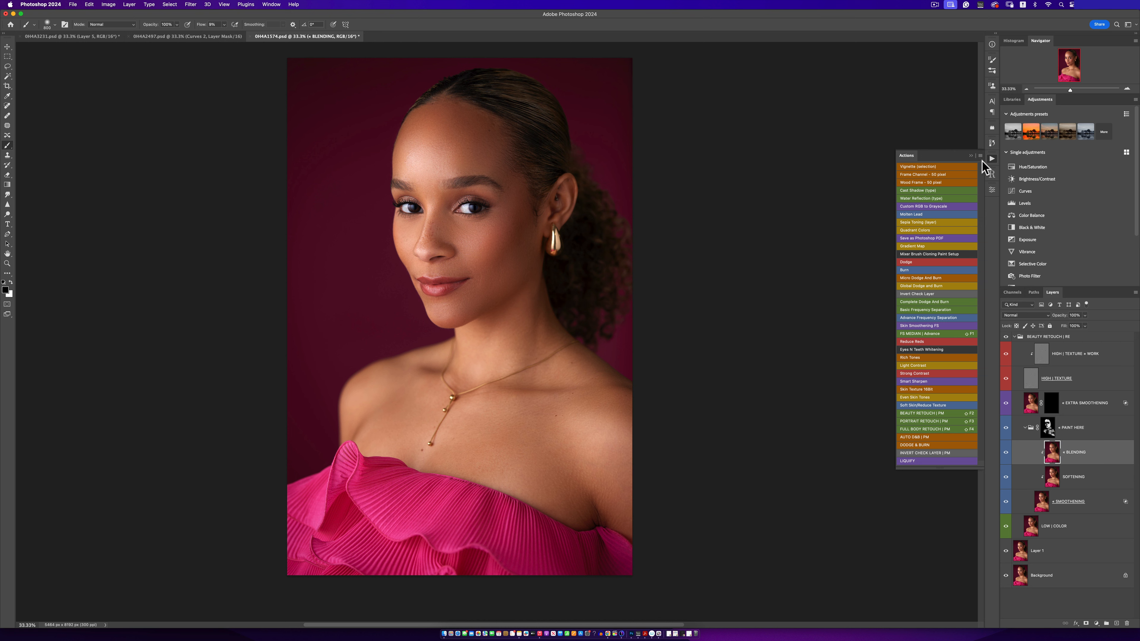
left_click(1086, 316)
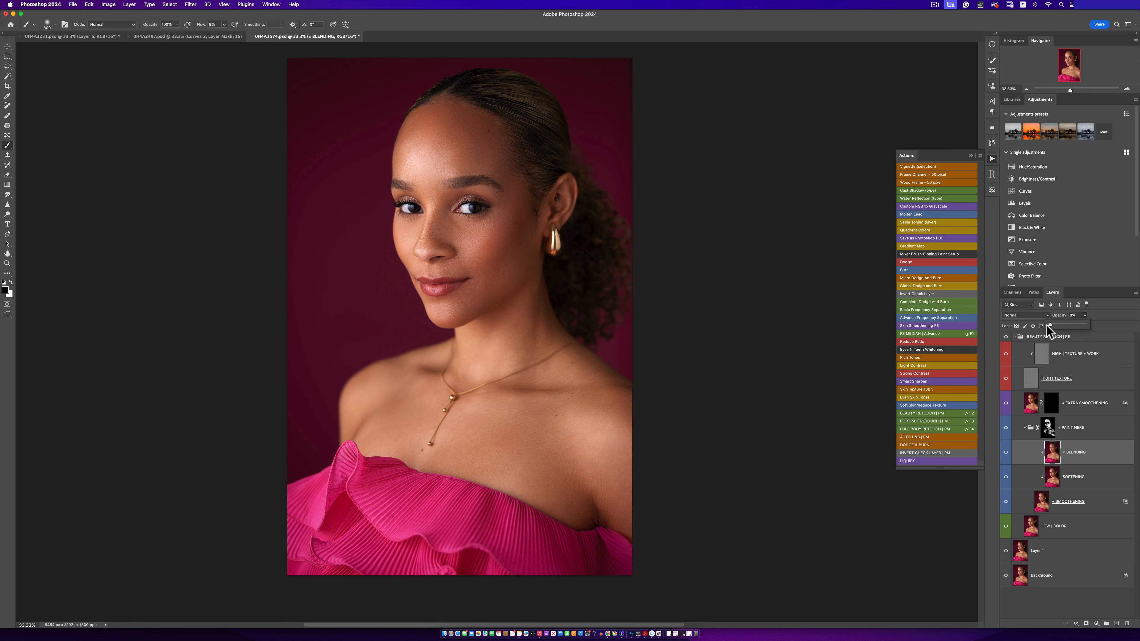
left_click(1006, 429)
left_click(1006, 429)
left_click(1006, 429)
left_click(1086, 315)
left_click(1006, 430)
left_click(1006, 429)
left_click(1027, 429)
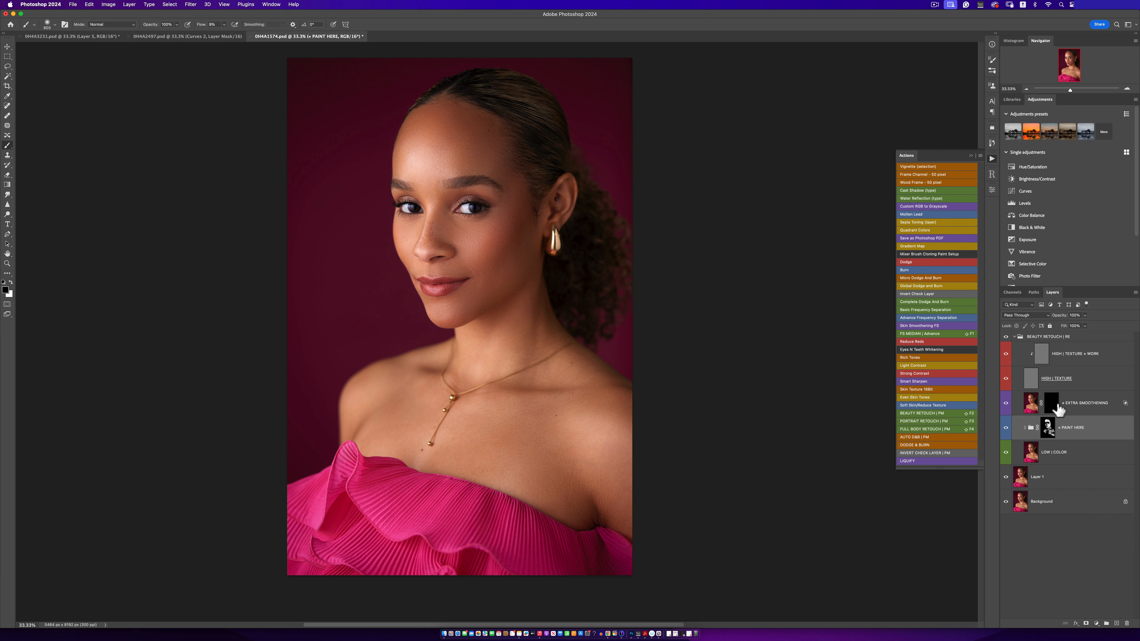
Step: Paint white on the EXTRA SMOOTHENING layer's mask over the shaded cheek with a smaller brush, and check the layer's effect
left_click(1052, 404)
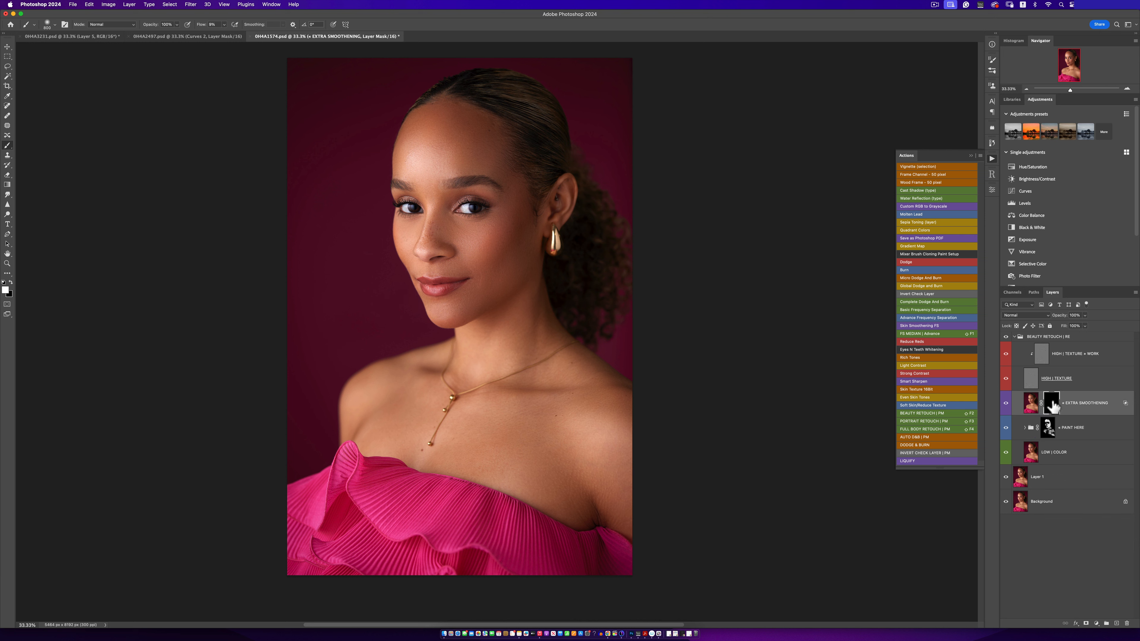
key("x")
key("bracketleft")
key("bracketleft")
key("bracketleft")
mouse_move(522, 233)
left_mouse_down()
mouse_move(525, 213)
mouse_move(503, 264)
left_mouse_up()
left_click(1006, 405)
Step: Select the HIGH | TEXTURE + WORK layer and get the Clone Stamp ready near the mouth with a resized brush
left_click(1041, 360)
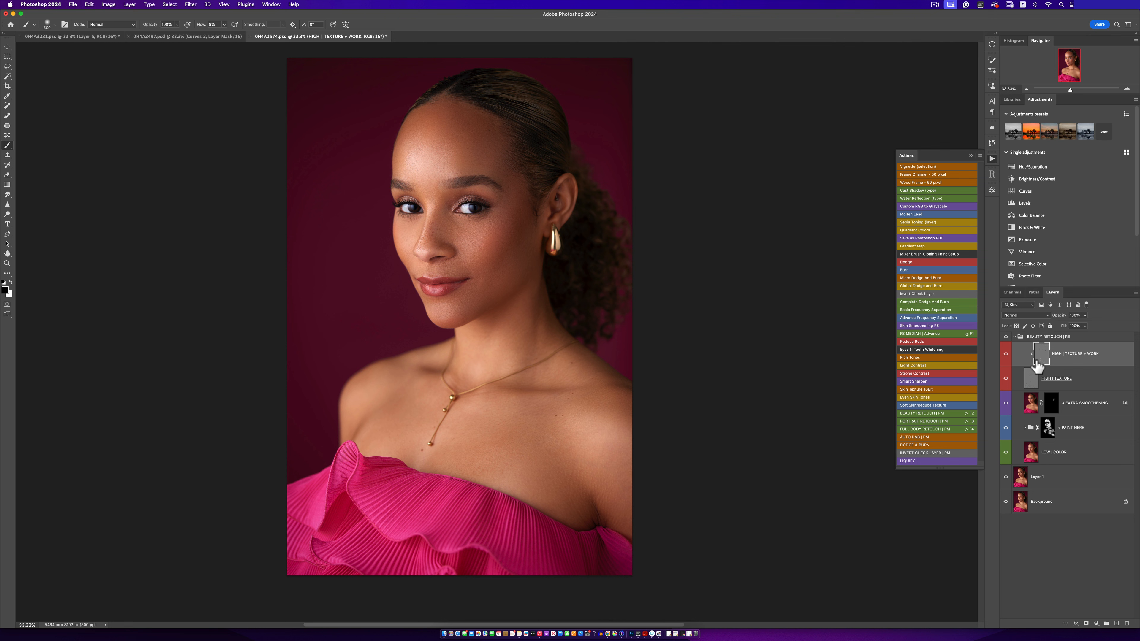
key("s")
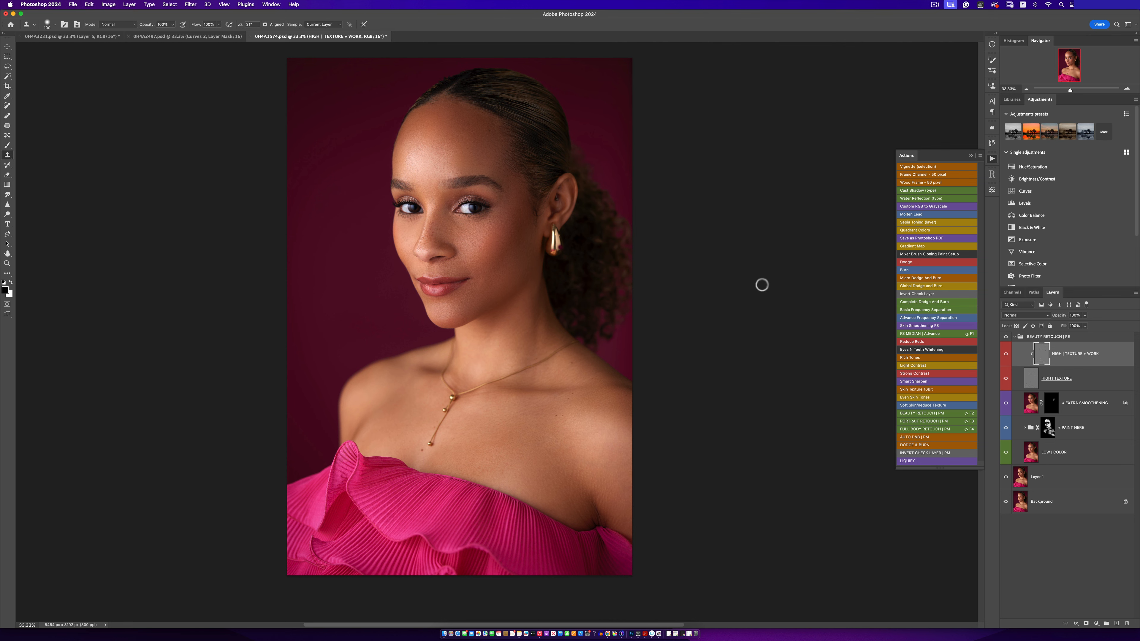
key("z")
left_click(486, 283)
left_click(486, 282)
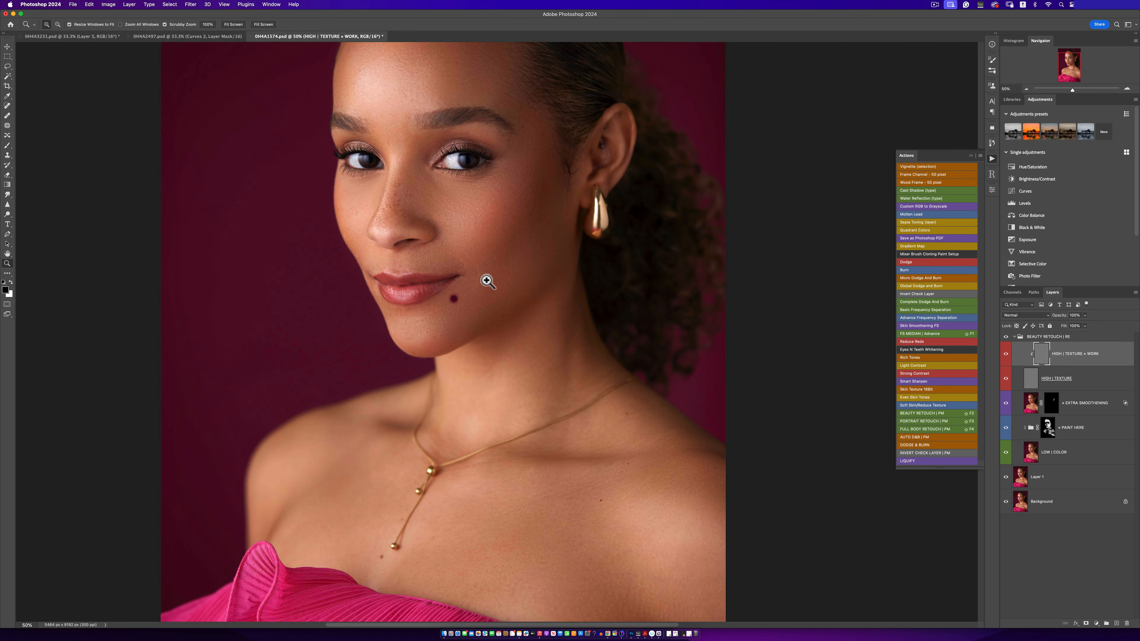
left_click(486, 284)
left_click(486, 285)
key("s")
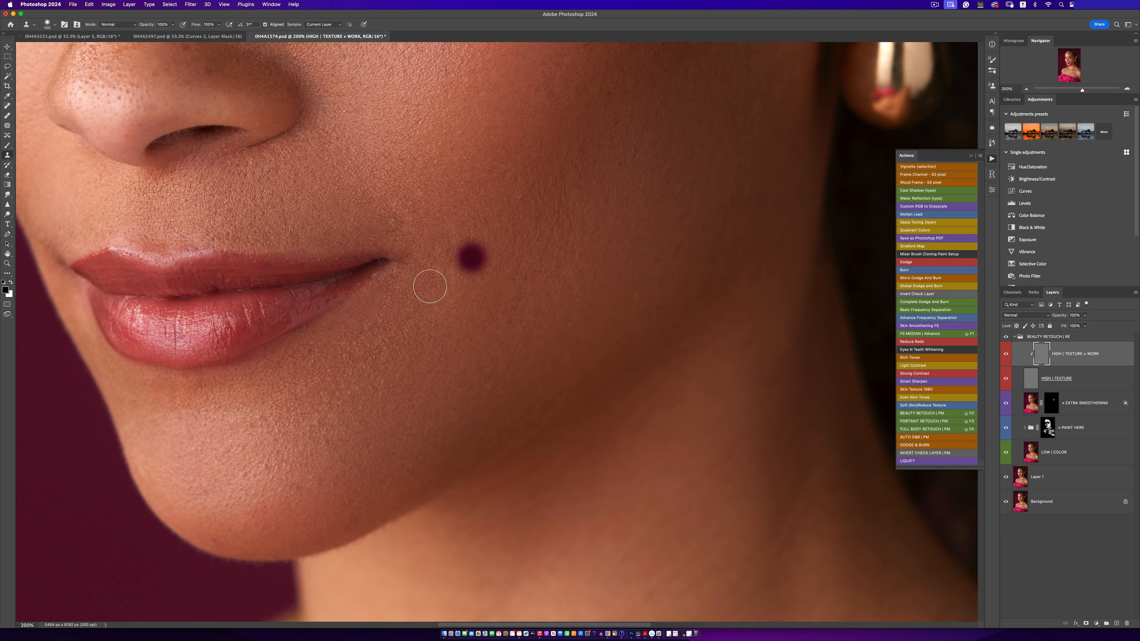
key("[")
key("[")
key("[")
key("[")
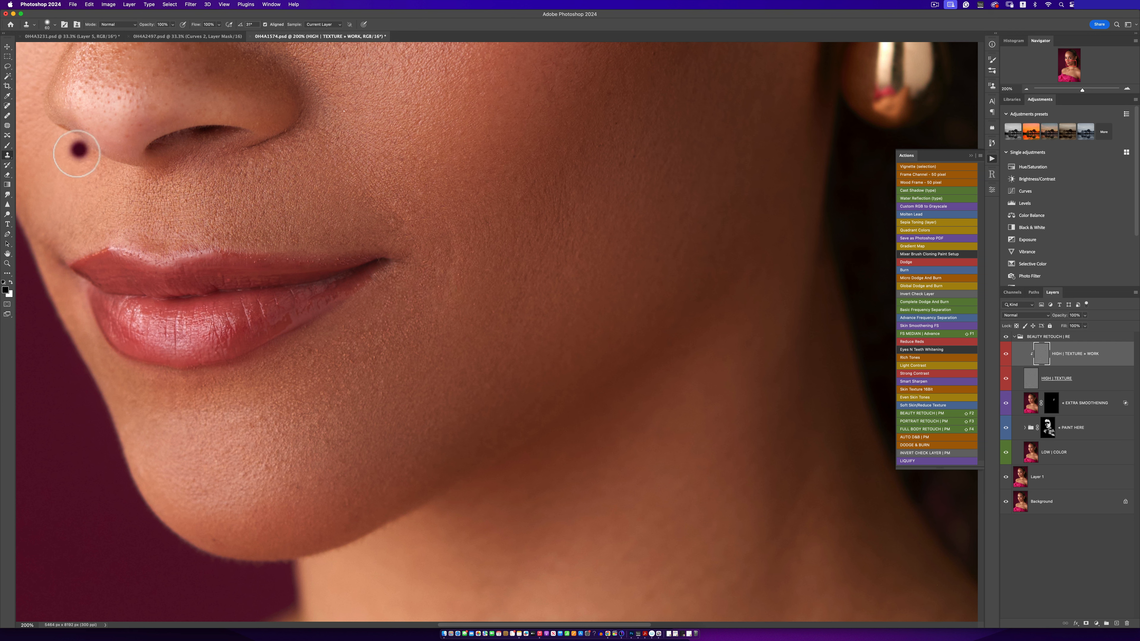
Step: Clone clean skin texture over the uneven spots beside the mouth and on the cheek with a small brush, resampling nearby
left_click(474, 289, "alt")
key("[")
key("[")
key("[")
key("[")
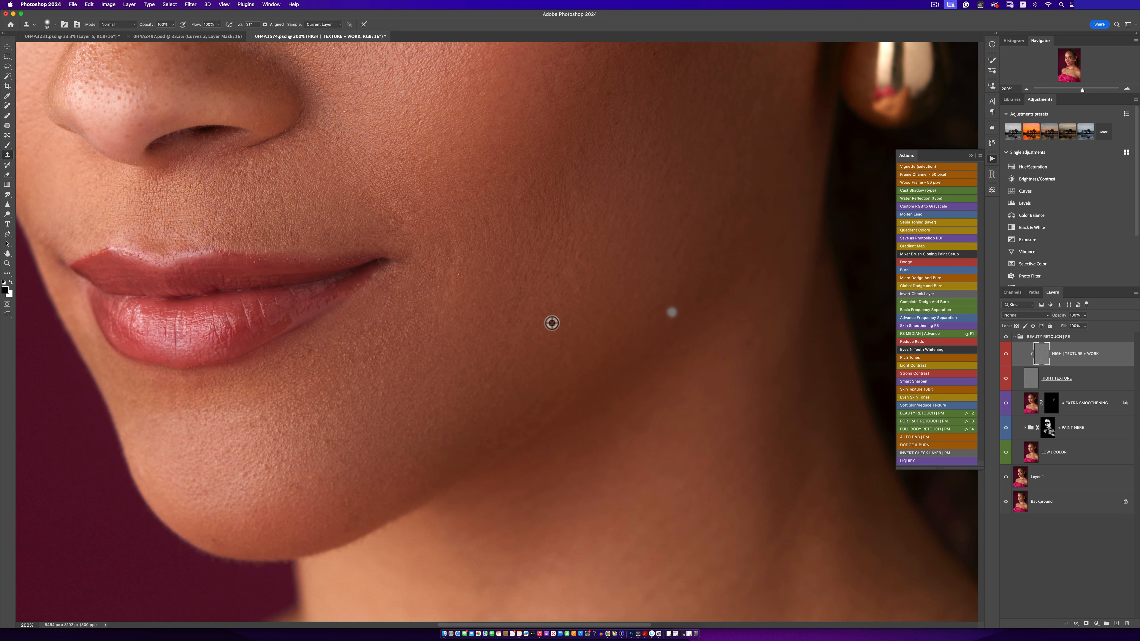
mouse_move(459, 262)
left_mouse_down()
mouse_move(433, 278)
mouse_move(412, 320)
left_mouse_up()
left_click(437, 311, "alt")
left_click(412, 327, "alt")
left_click(416, 304, "alt")
left_click_drag(425, 281, 417, 288)
left_click(541, 233, "alt")
left_click_drag(562, 221, 548, 214)
Step: Clone lip texture over the tiny specks along the upper lip towards the mouth corner with a smaller brush
key("z")
left_click(336, 283)
key("s")
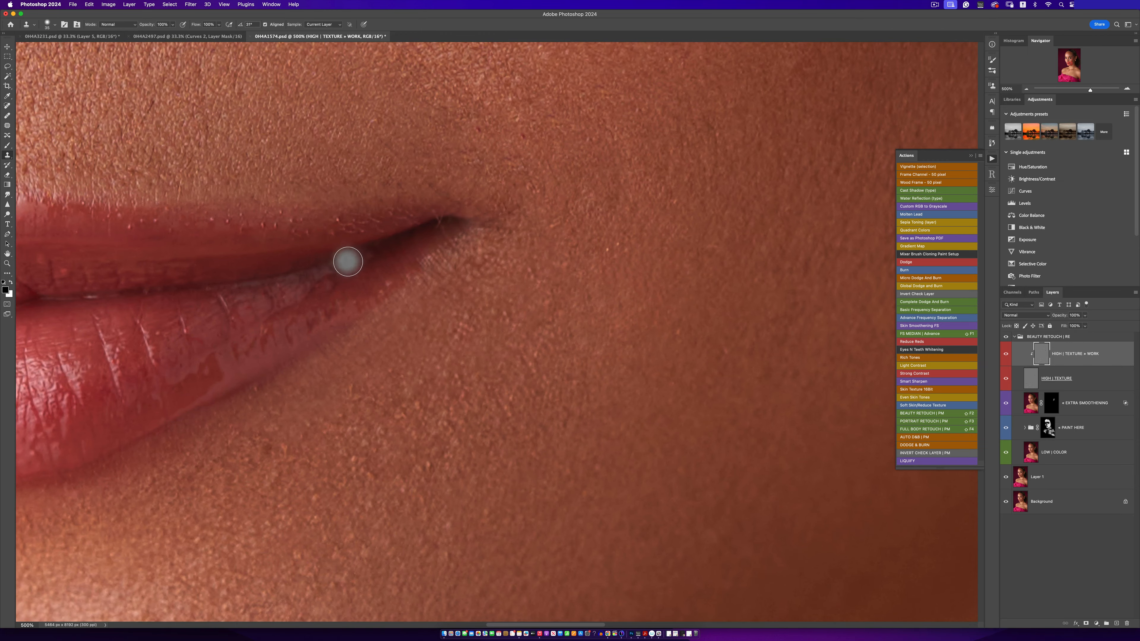
left_click(348, 268, "alt")
key("bracketleft")
key("bracketleft")
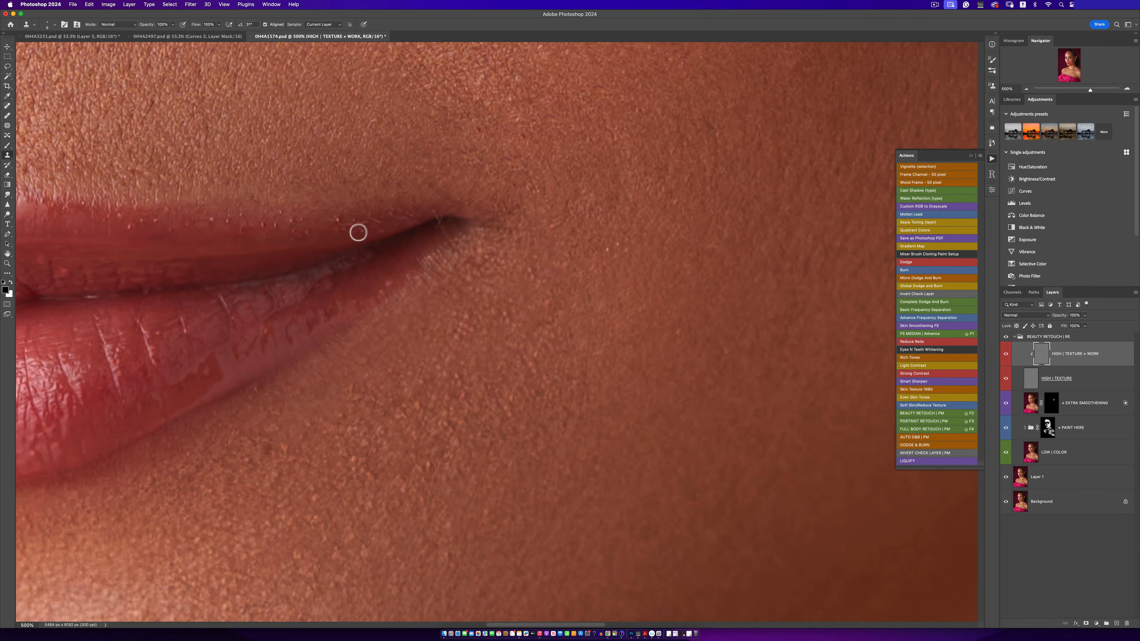
left_click(359, 226, "alt")
left_click_drag(387, 221, 440, 223)
left_click(374, 227, "alt")
left_click(439, 238, "alt")
Step: Clone out the fine crossed hairs at the corner of the mouth using texture sampled right beside them
key("z")
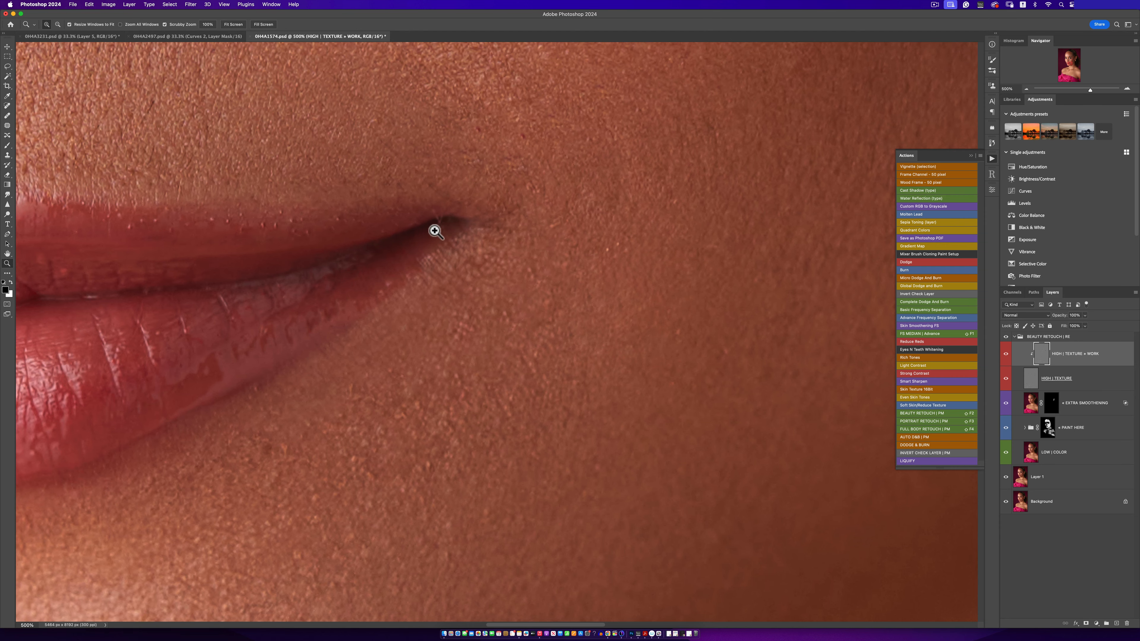
left_click(435, 230)
left_click(451, 229)
left_click(454, 229)
left_click(454, 228)
left_click(455, 228)
left_click(455, 227)
left_click(429, 224, "alt")
left_click(429, 224, "alt")
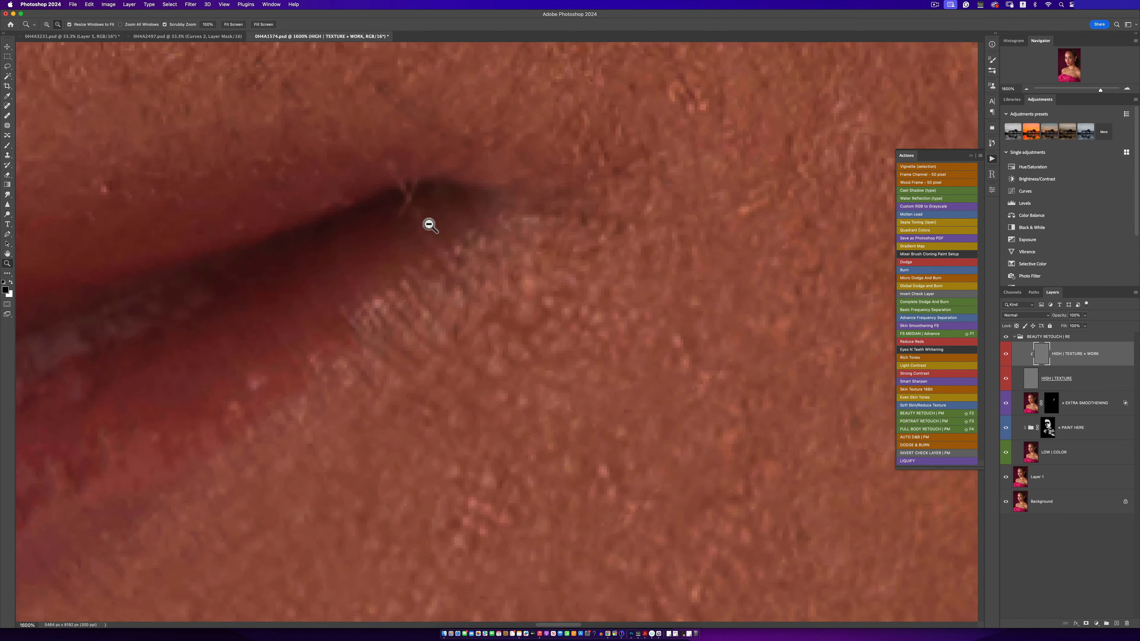
left_click(429, 225, "alt")
key("s")
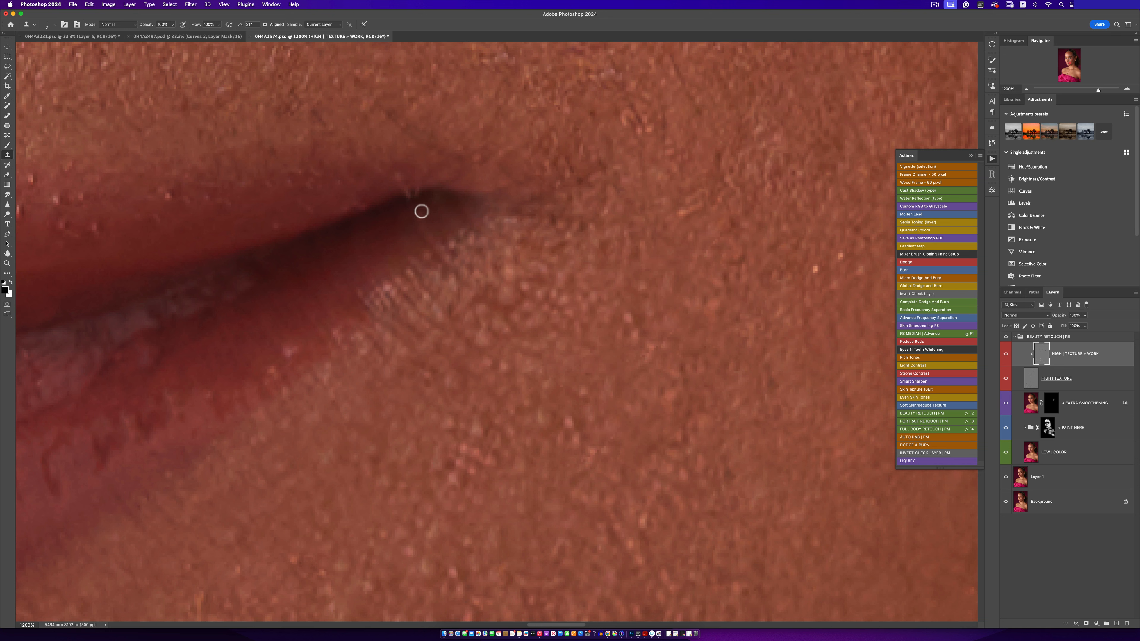
left_click(402, 203, "alt")
left_click_drag(414, 197, 405, 191)
left_click(421, 180, "alt")
left_click(450, 220, "alt")
left_click(450, 224, "alt")
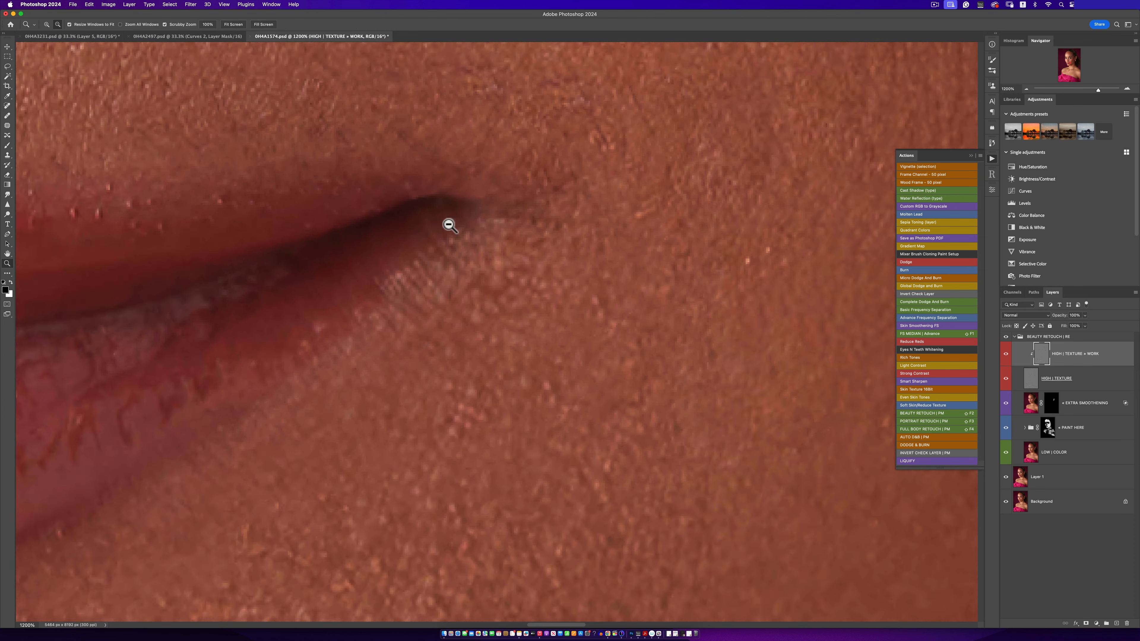
left_click(450, 226, "alt")
left_click(449, 230, "alt")
left_click(450, 233, "alt")
left_click(450, 237, "alt")
left_click(447, 242, "alt")
left_click(440, 248, "alt")
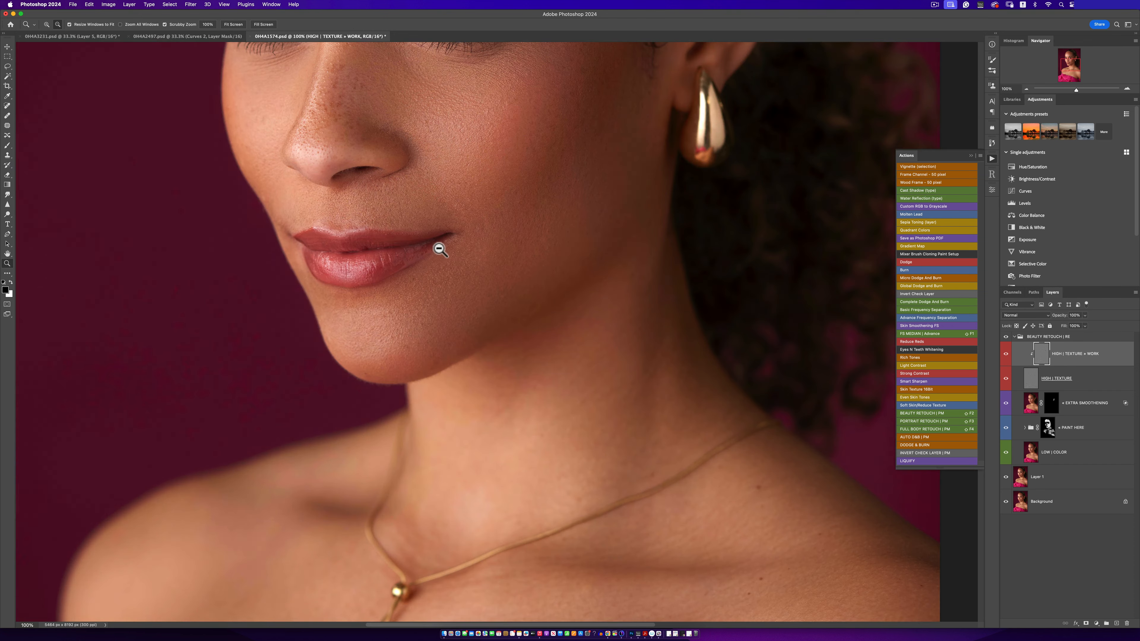
Step: Touch up the remaining specks on the upper lip with the Clone Stamp, sampling nearby lip texture
left_click(400, 241, "super")
left_click(400, 241, "super")
left_click(401, 242, "super")
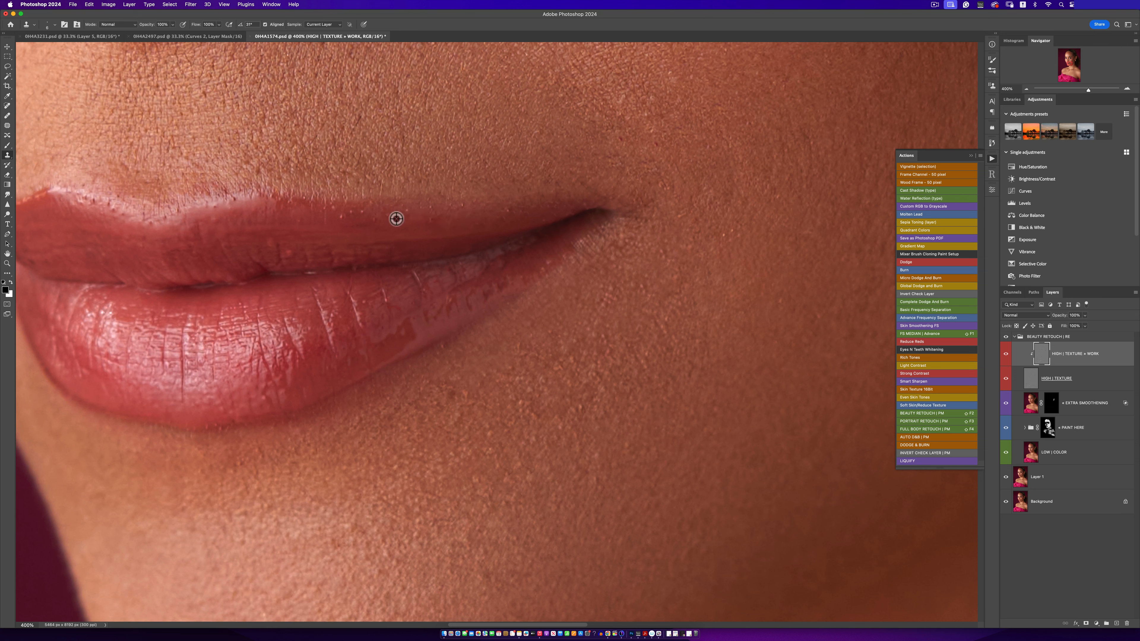
left_click(390, 239, "alt")
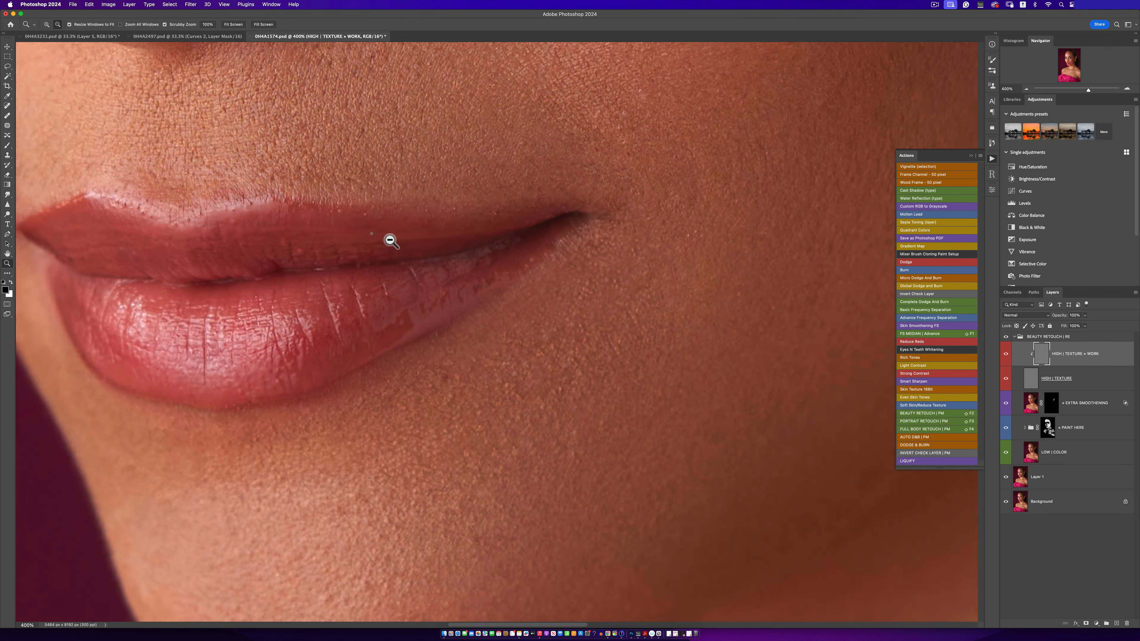
left_click(389, 239, "alt")
left_click(384, 181, "super")
left_click(384, 181, "super")
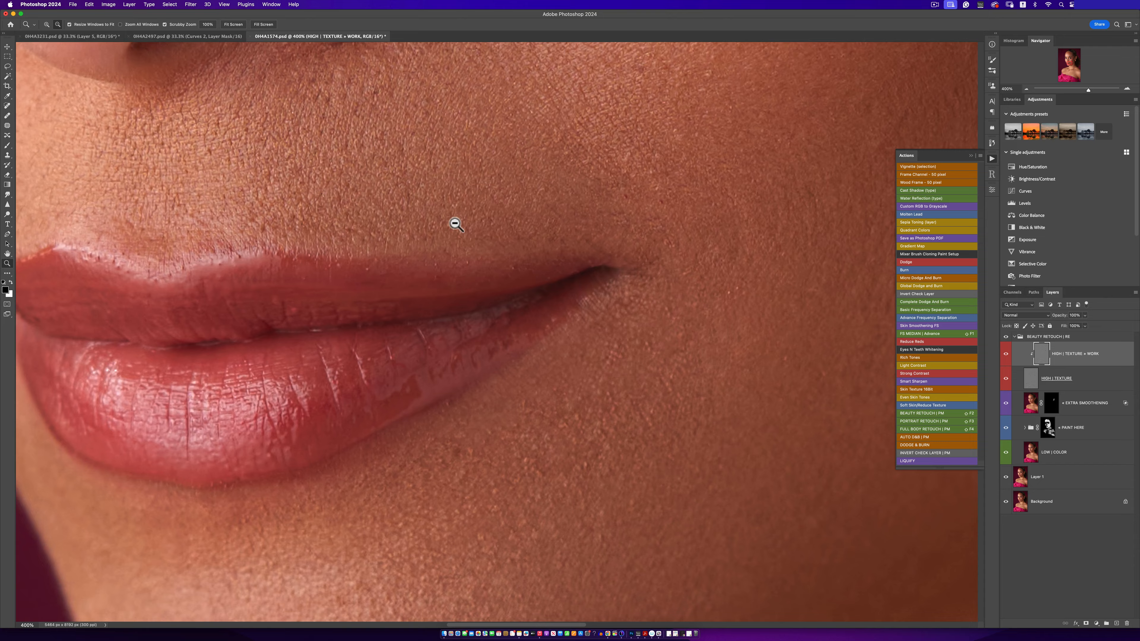
Step: Examine the retouched skin texture on the face, neck and shoulders up close and across the whole portrait
left_click(492, 242, "alt")
left_click(494, 248, "alt")
left_click(495, 252, "alt")
left_click(496, 256, "alt")
left_click(499, 260, "alt")
left_click(507, 264, "alt")
left_click(527, 265, "alt")
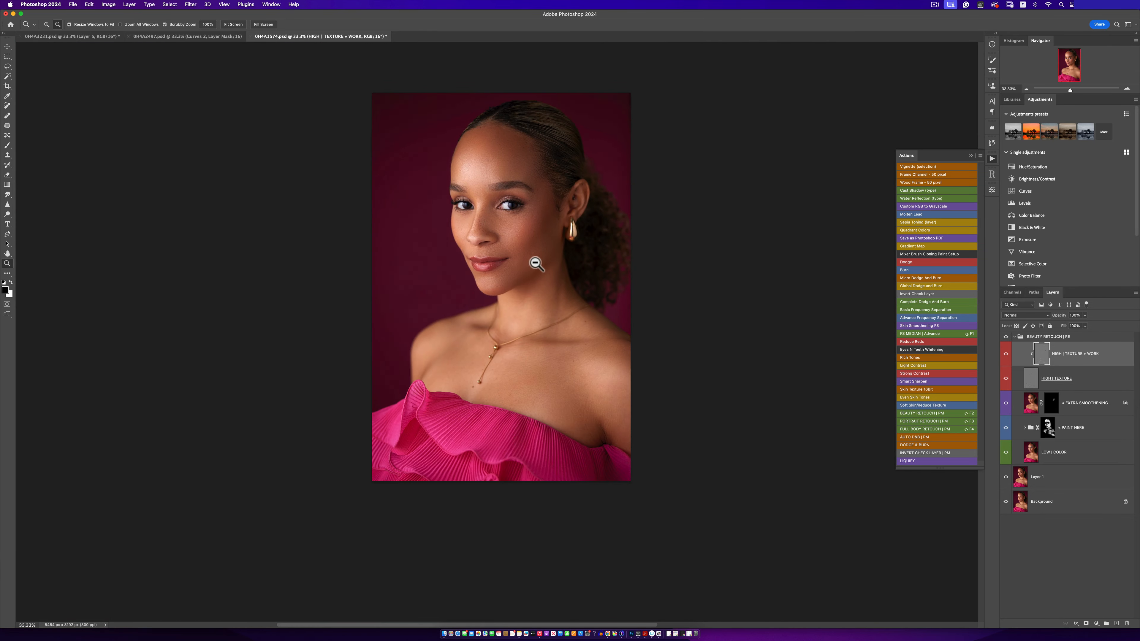
left_click(528, 263, "super")
left_click(529, 264, "super")
left_click(528, 264, "super")
left_click_drag(499, 280, 469, 333)
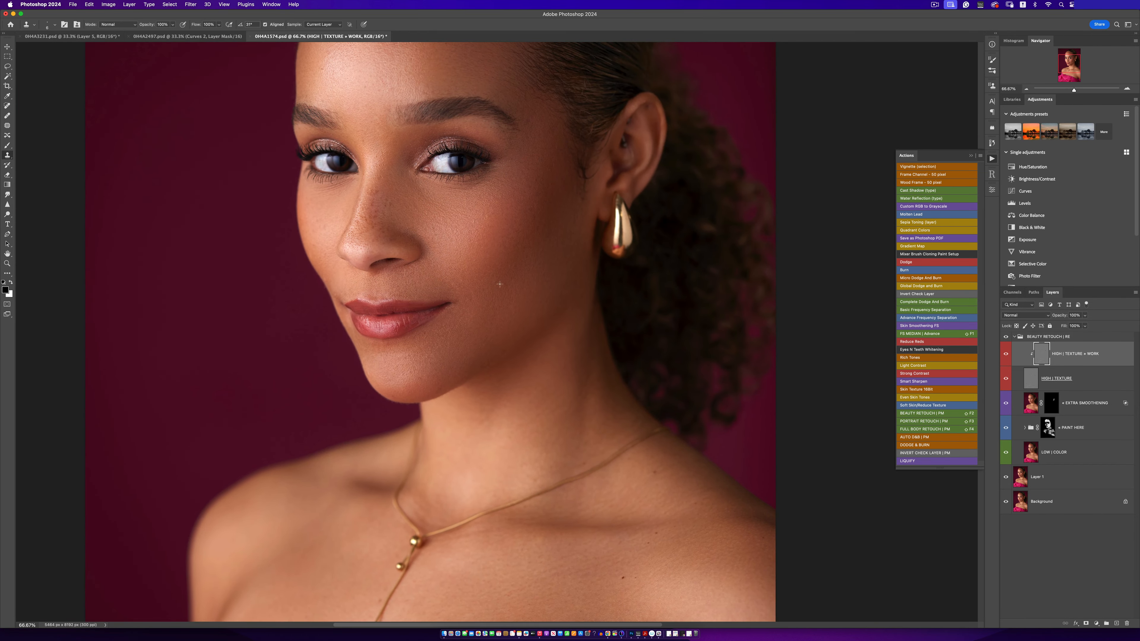
left_click(499, 270, "alt")
left_click(501, 272, "alt")
left_click_drag(489, 277, 480, 265)
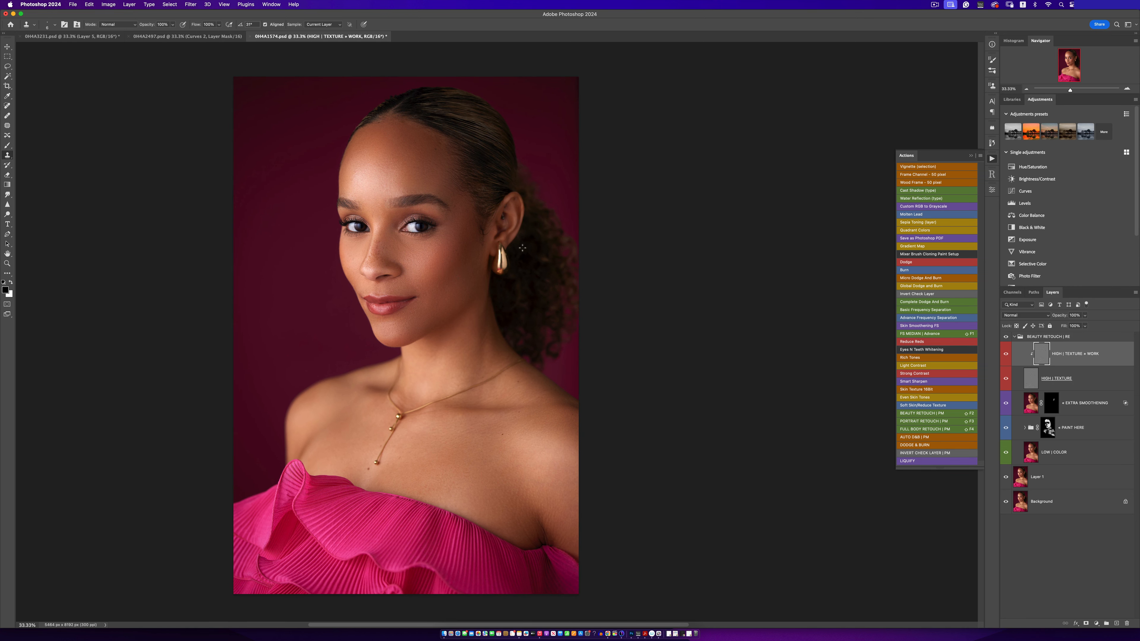
Step: Collapse the BEAUTY RETOUCH group and run the Complete Dodge And Burn action
left_click(1015, 336)
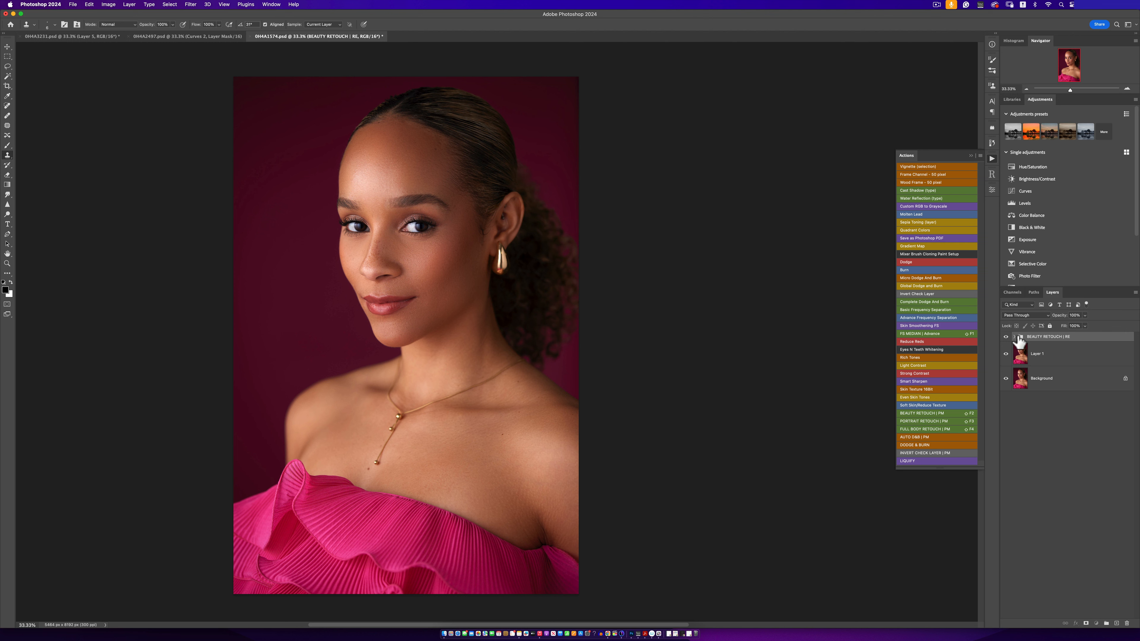
left_click(925, 302)
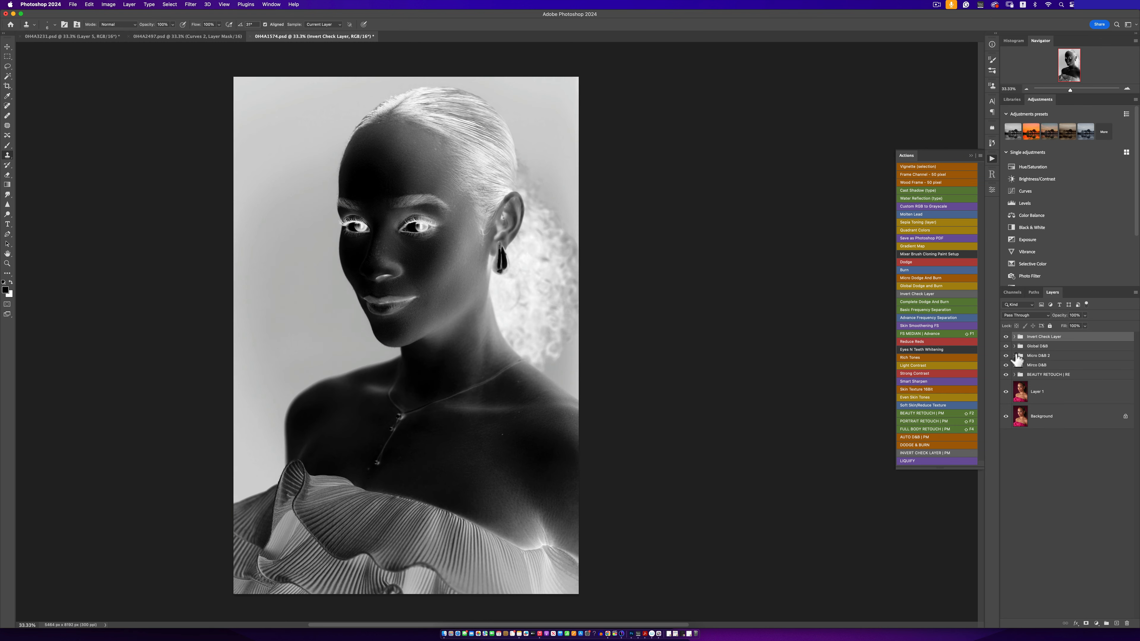
Step: Expand the Invert Check Layer group and brighten its Levels 1 adjustment by setting the midtone value to about 0.7
left_click(1015, 337)
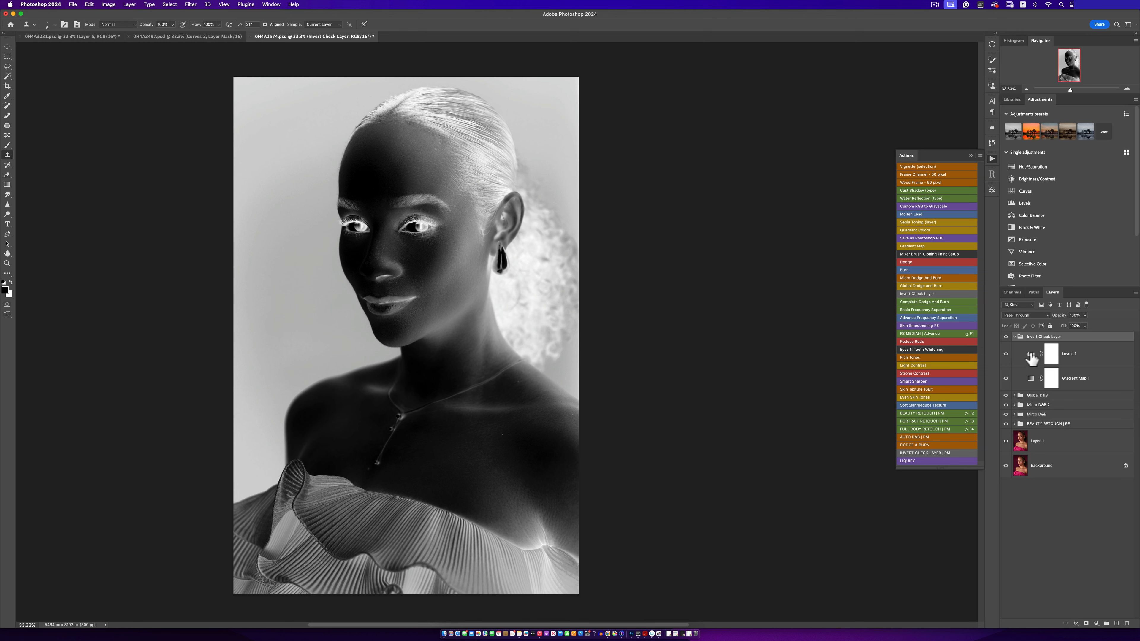
left_click(1030, 358)
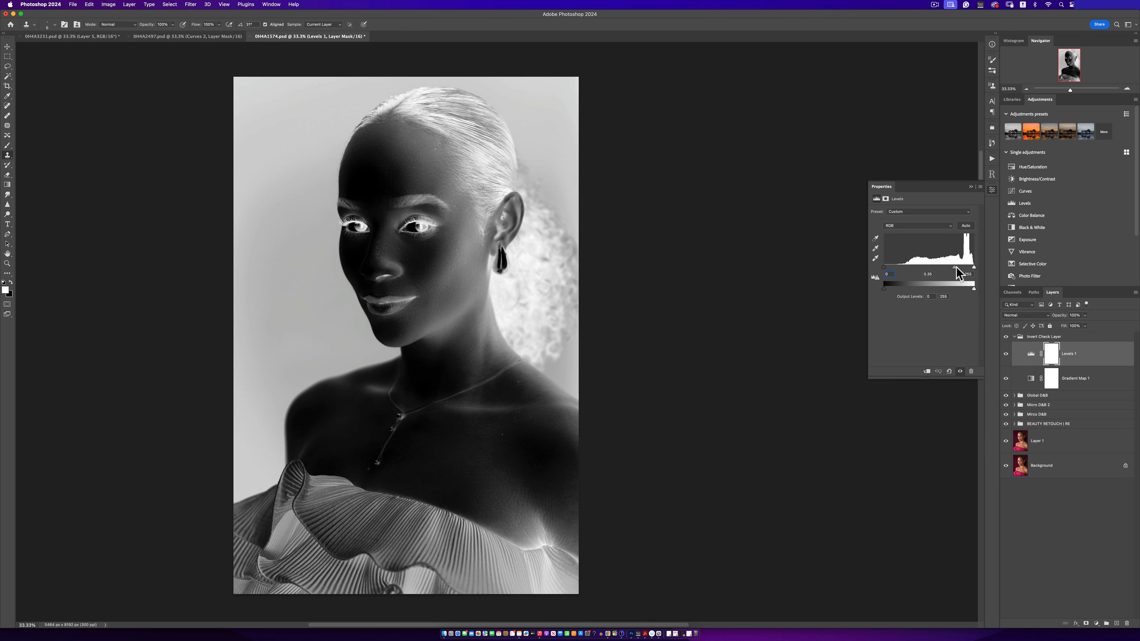
left_click_drag(955, 268, 941, 264)
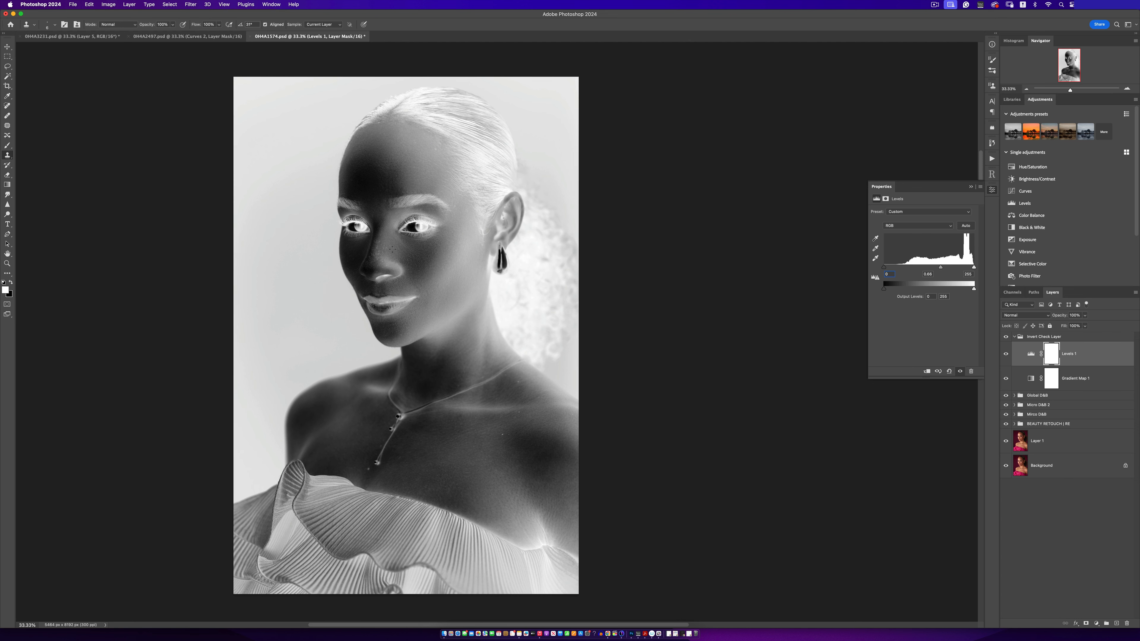
Step: Examine the inverted black-and-white tones of the face up close and across the whole portrait
key("z")
left_click_drag(407, 256, 428, 285)
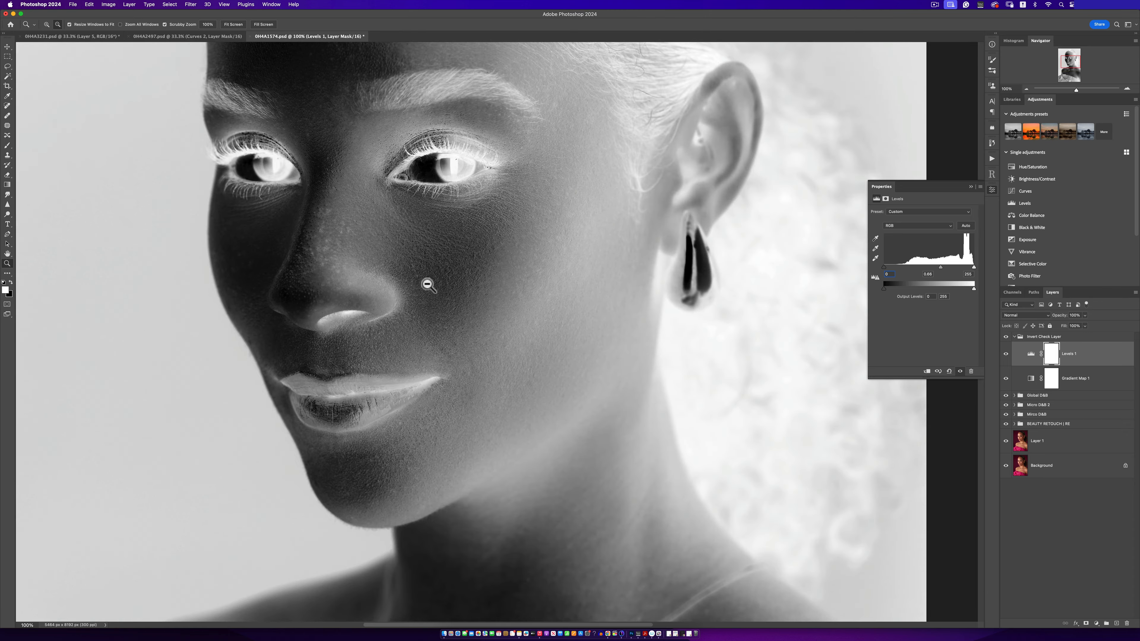
left_click(428, 286, "alt")
key("s")
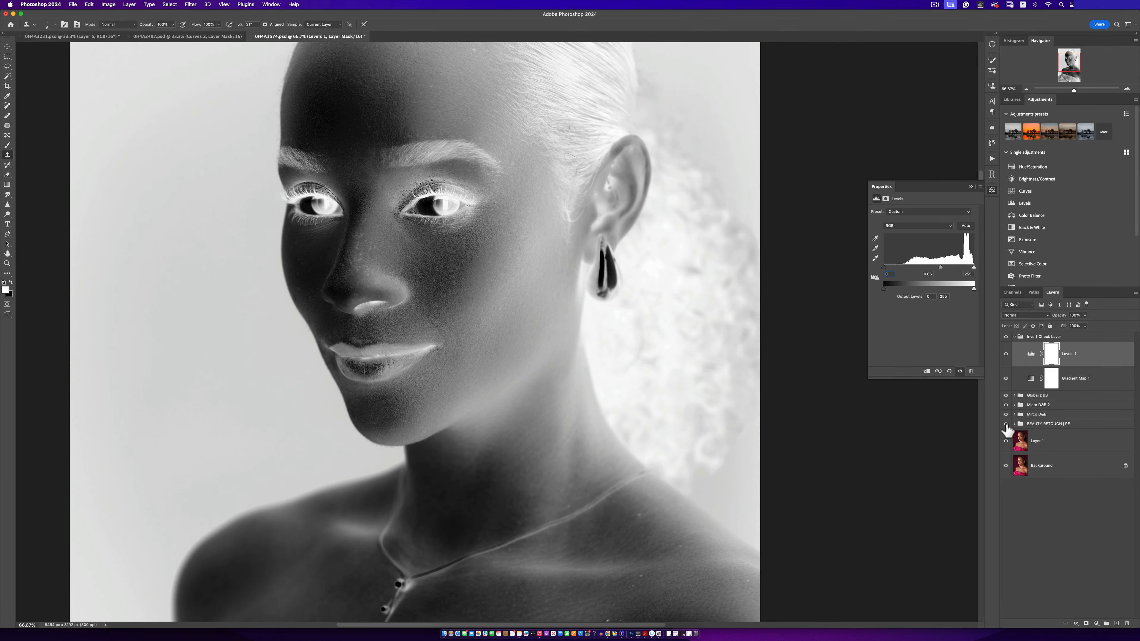
key("z")
left_click(541, 368, "alt")
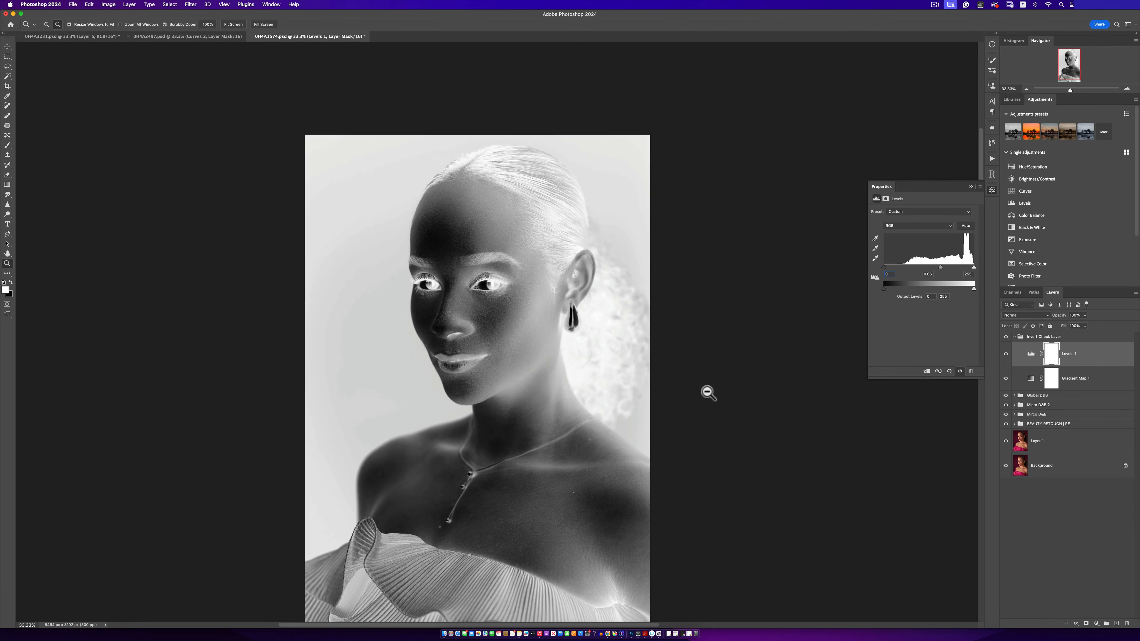
key("s")
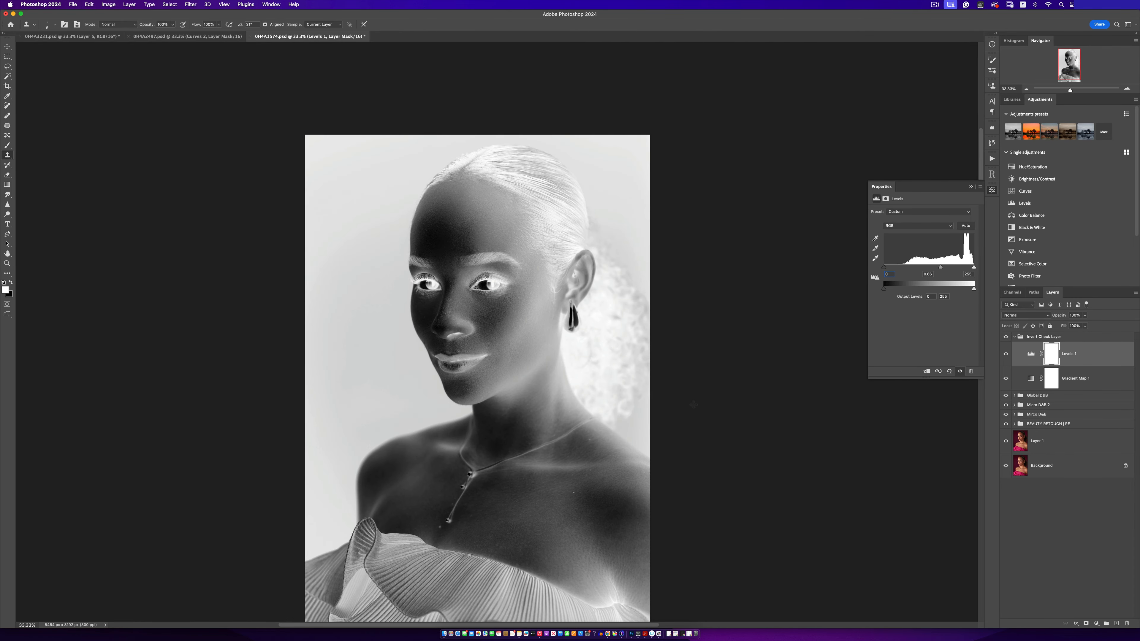
Step: Compare the inverted portrait with and without the BEAUTY RETOUCH group, in full view and closer on the face and shoulders
left_click(1006, 425)
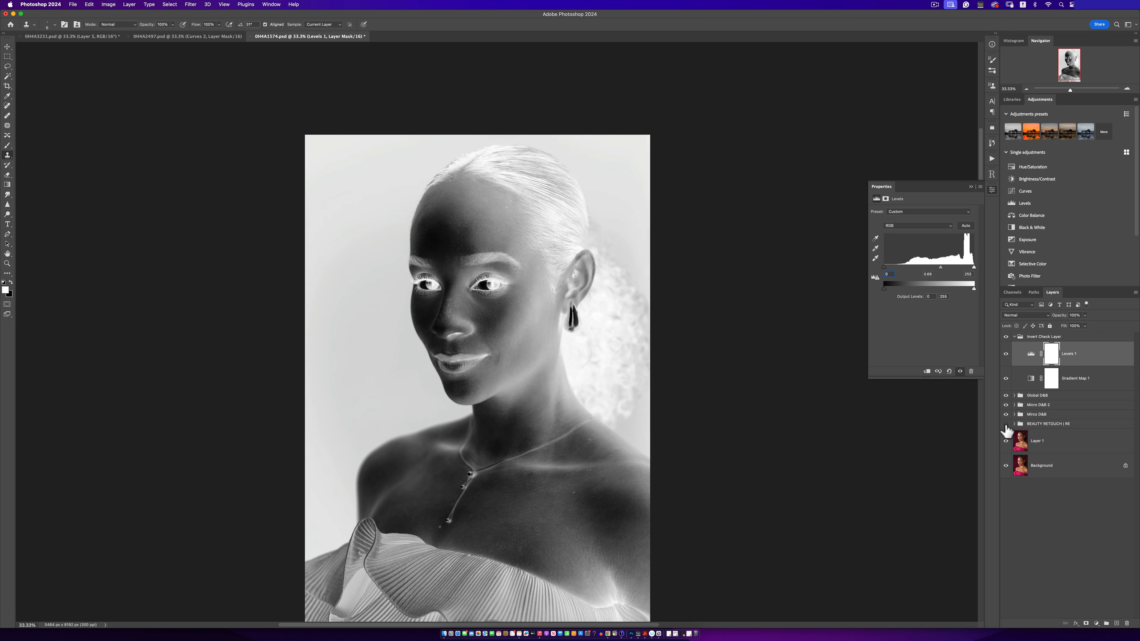
left_click(1006, 424)
left_click(1006, 425)
key("z")
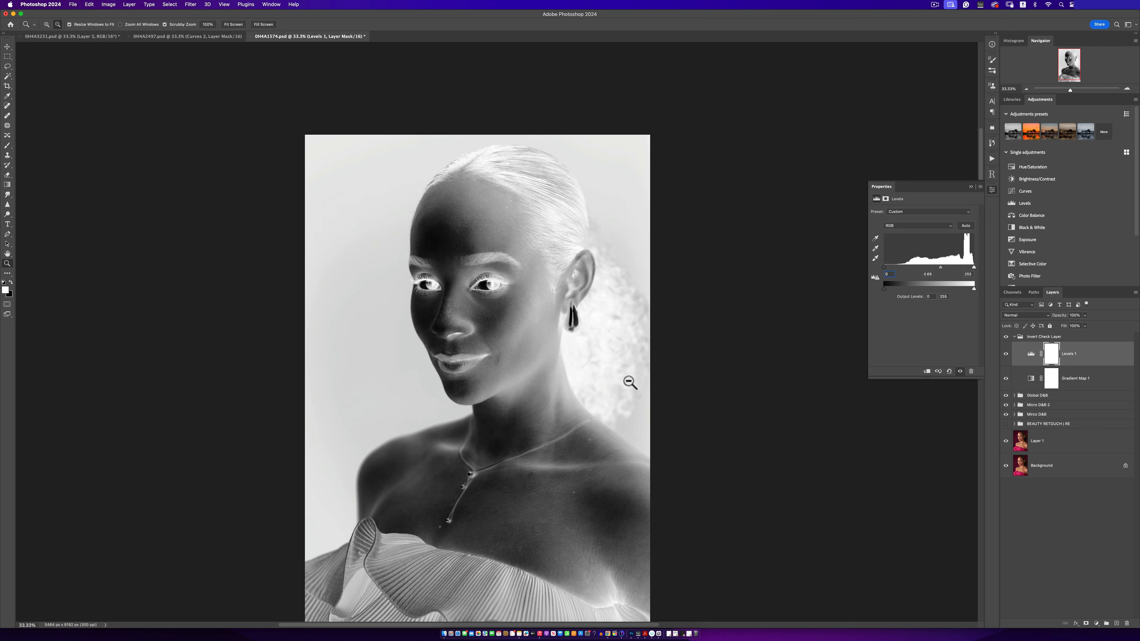
left_click(561, 383)
left_click_drag(646, 377, 658, 362)
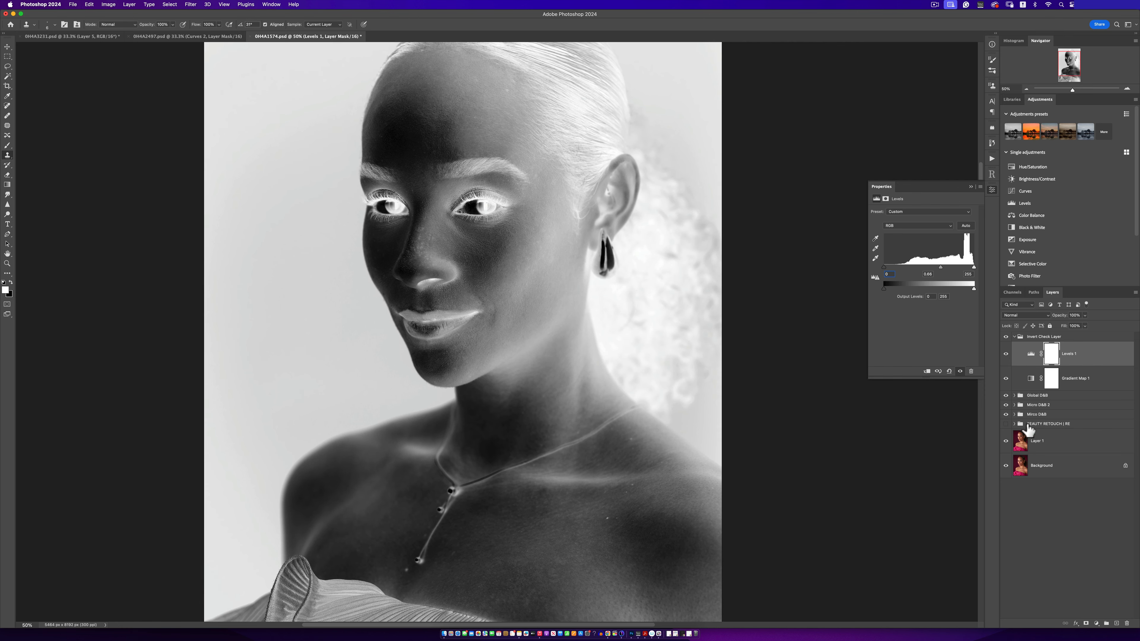
left_click(1006, 424)
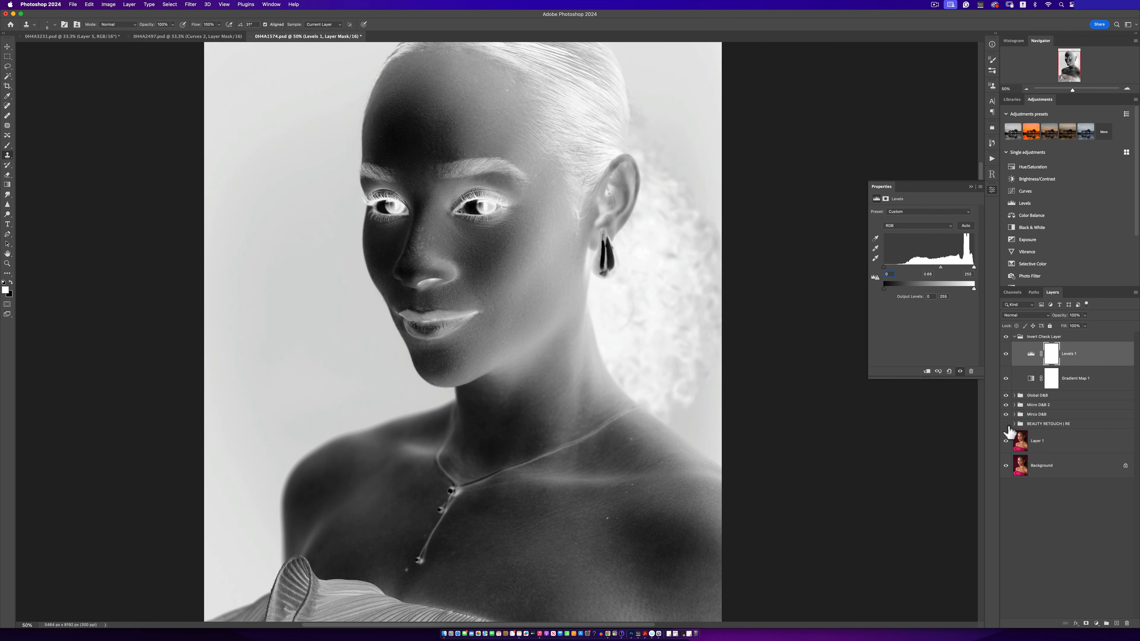
left_click(1007, 424)
left_click(1006, 424)
left_click(1006, 424)
left_click(1006, 426)
Step: Expand the lower Micro D&B group and set the soft round brush to 78% opacity and 1% flow
left_click(1014, 415)
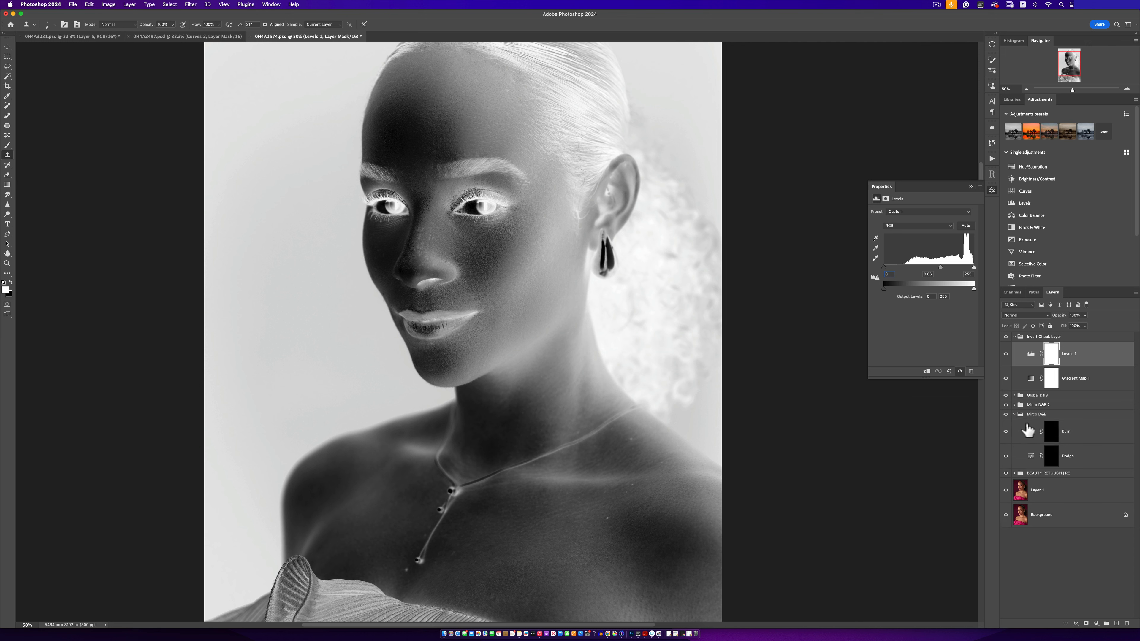
left_click(10, 146)
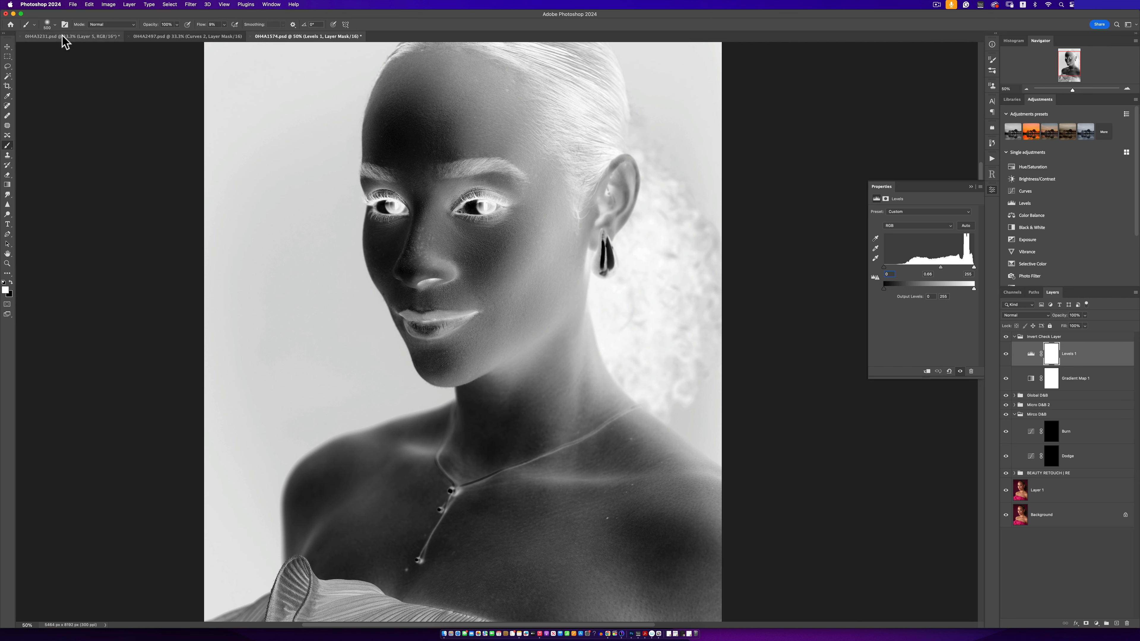
left_click(54, 24)
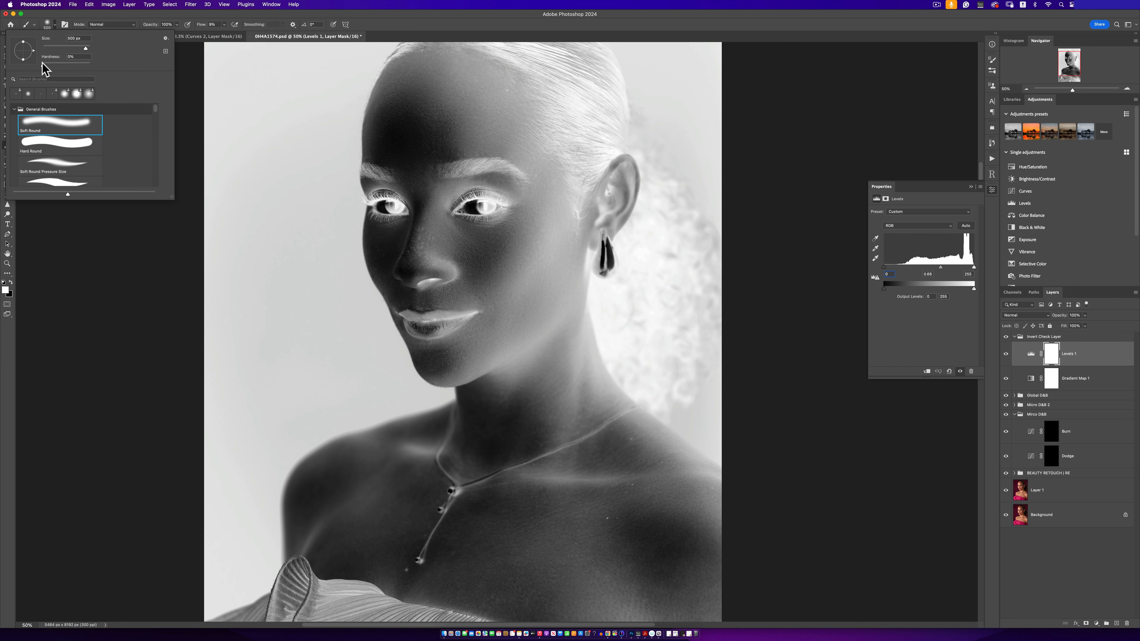
left_click(432, 25)
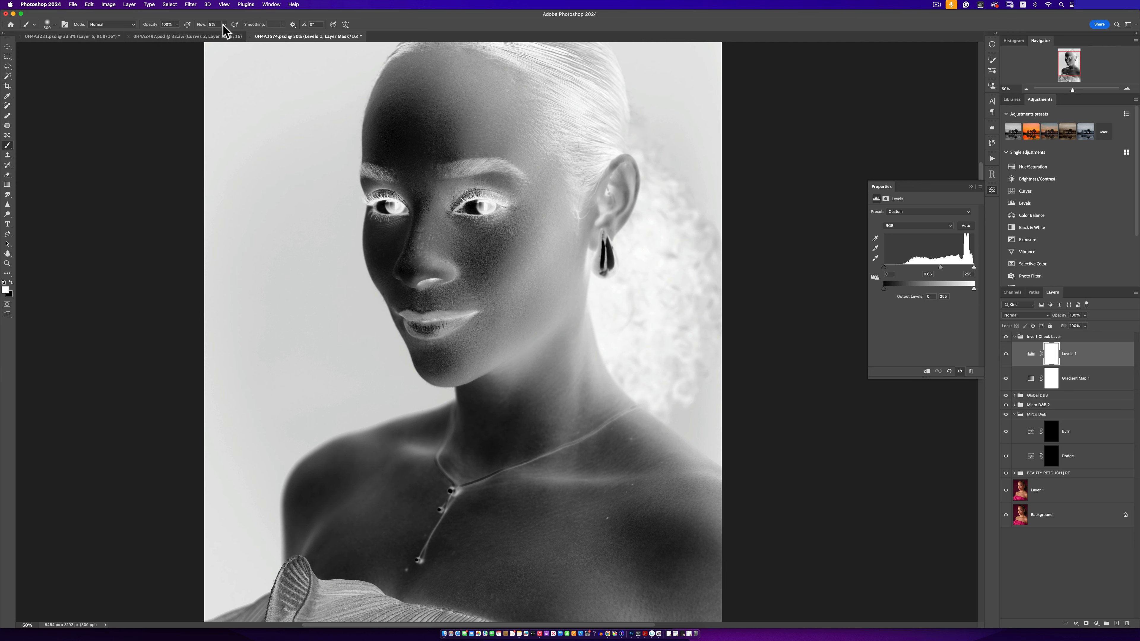
left_click(223, 24)
left_click_drag(224, 33, 175, 39)
left_click(177, 25)
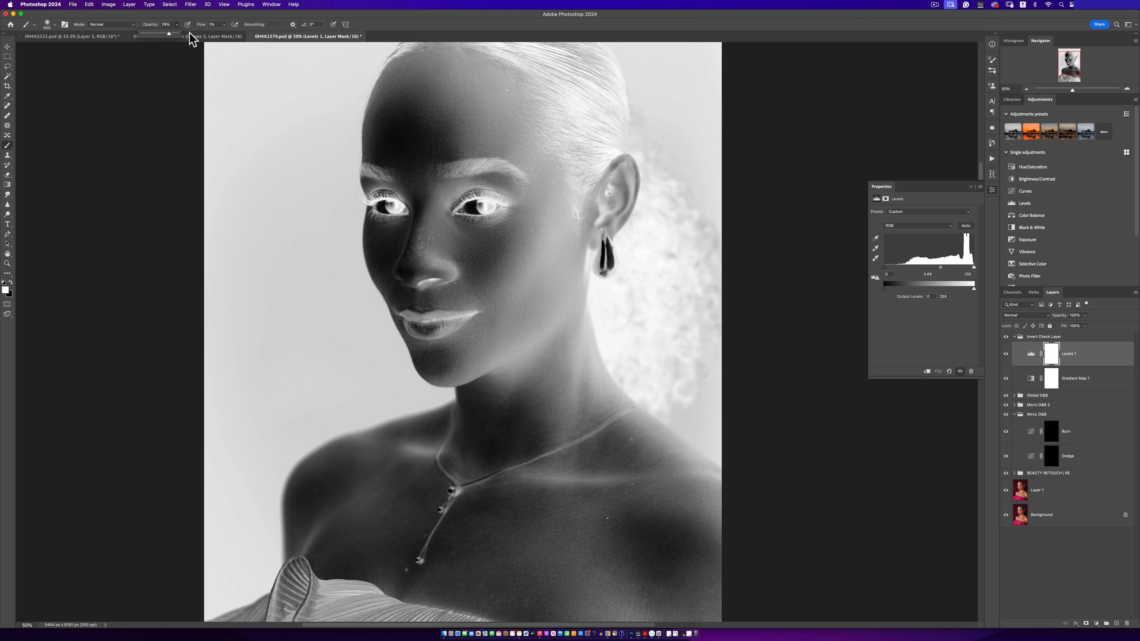
left_click(410, 32)
Step: Paint white over the lower cheek on the Micro D&B group's Dodge mask and shrink the brush for finer areas
left_click(1041, 459)
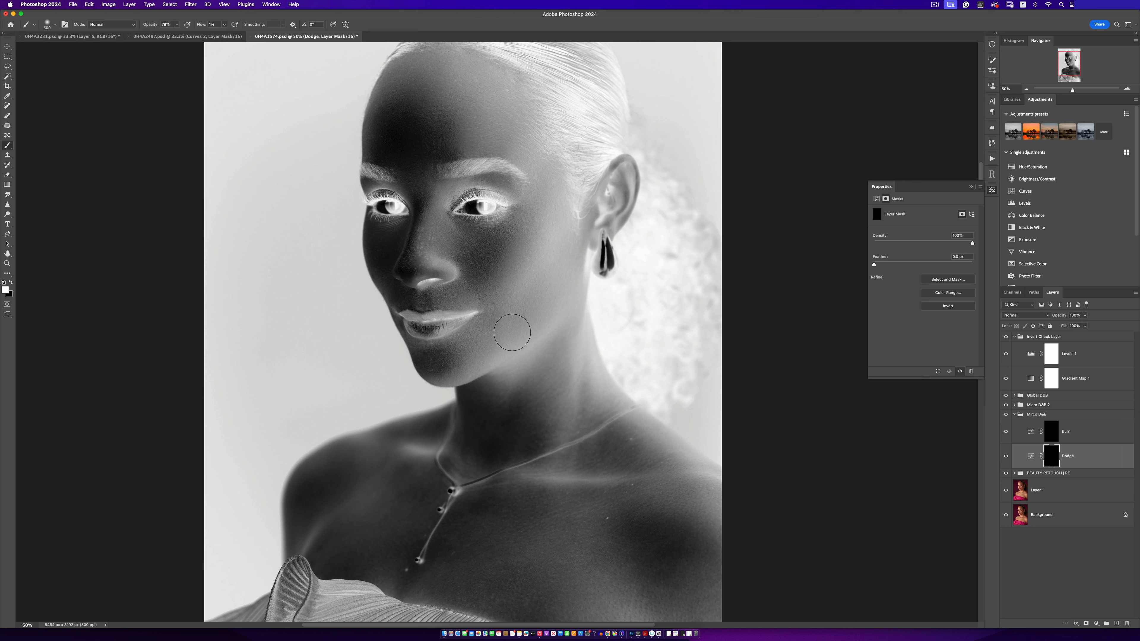
mouse_move(513, 333)
left_mouse_down()
mouse_move(529, 331)
mouse_move(509, 325)
left_mouse_up()
key("[")
key("[")
key("[")
key("[")
key("[")
key("[")
key("[")
key("[")
Step: Compare the portrait in colour and in the inverted preview by toggling the Invert Check Layer group
left_click(1005, 340)
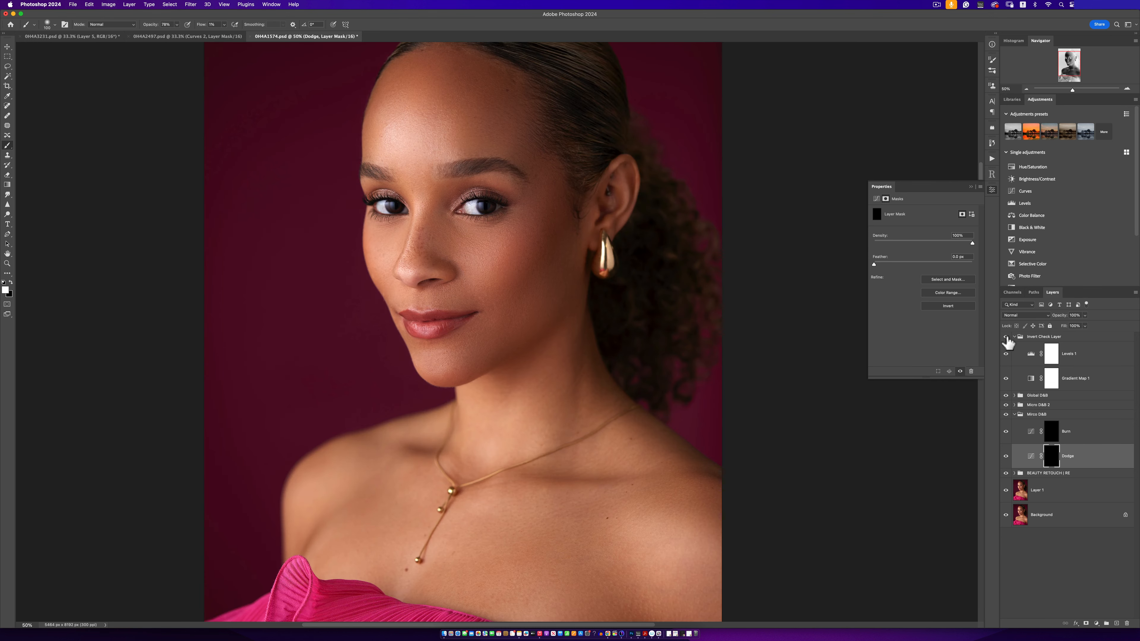
left_click(1005, 340)
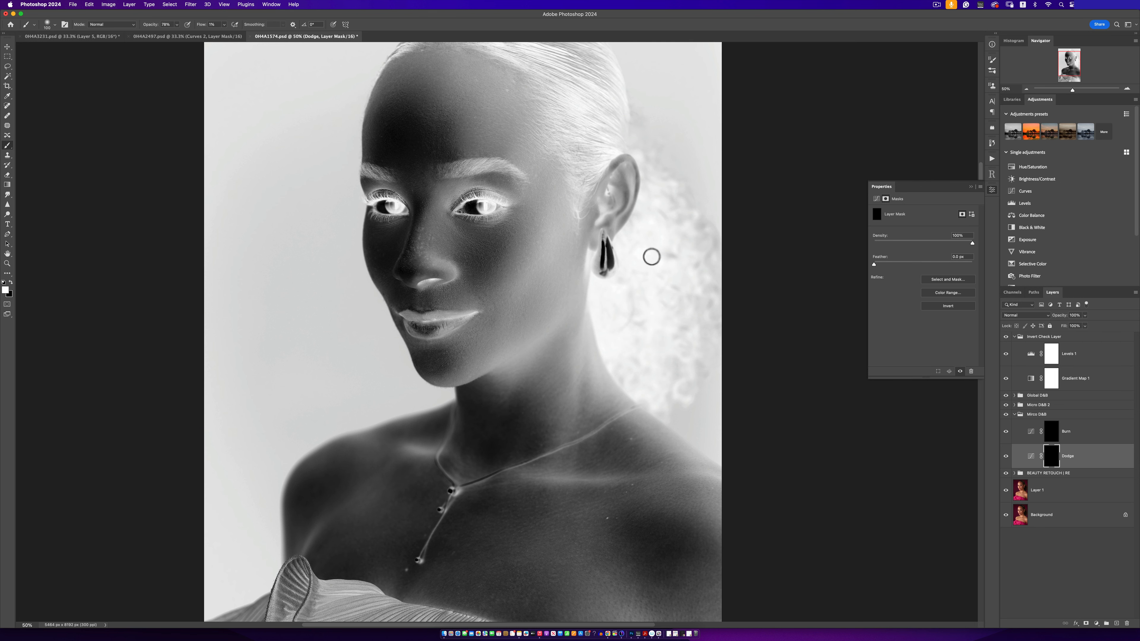
left_click(1006, 340)
left_click(1006, 338)
left_click(1007, 337)
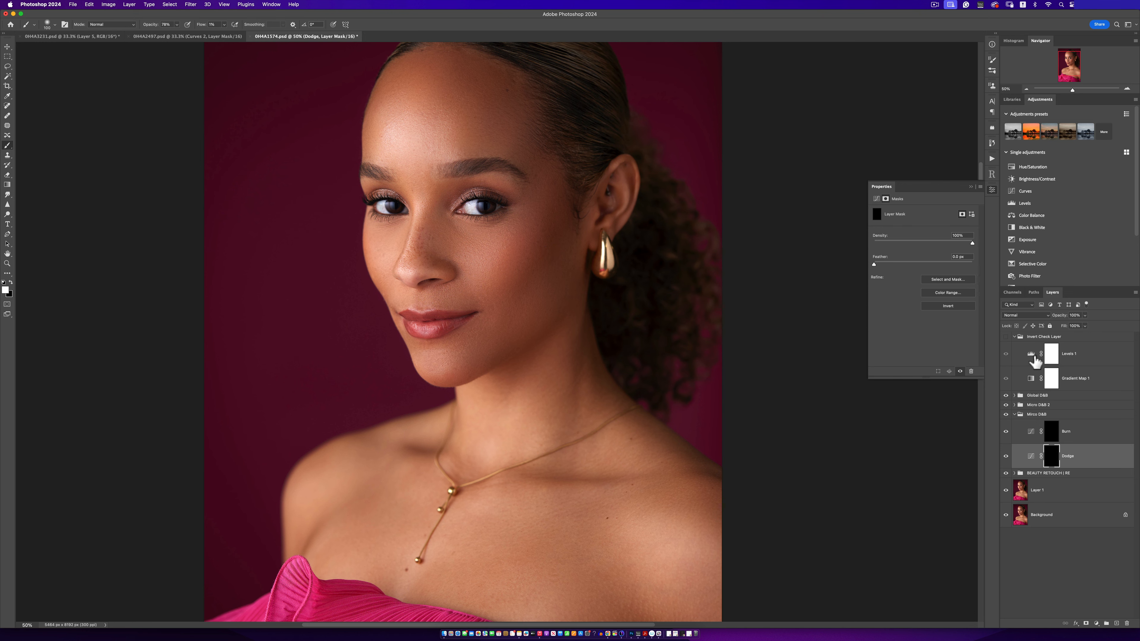
left_click(1006, 336)
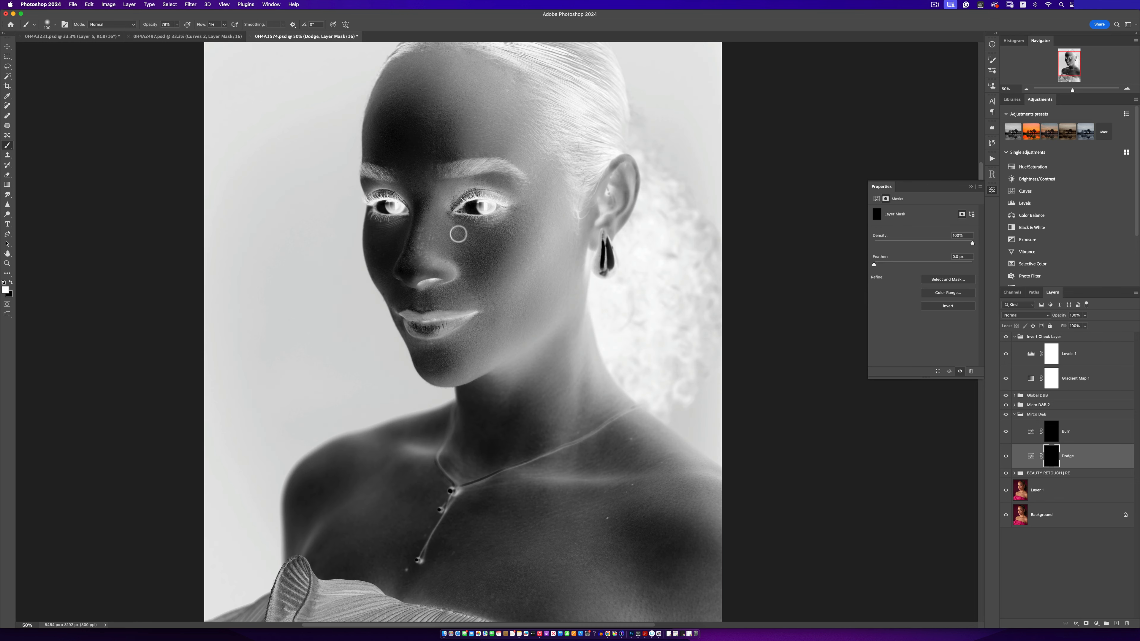
left_click(1006, 336)
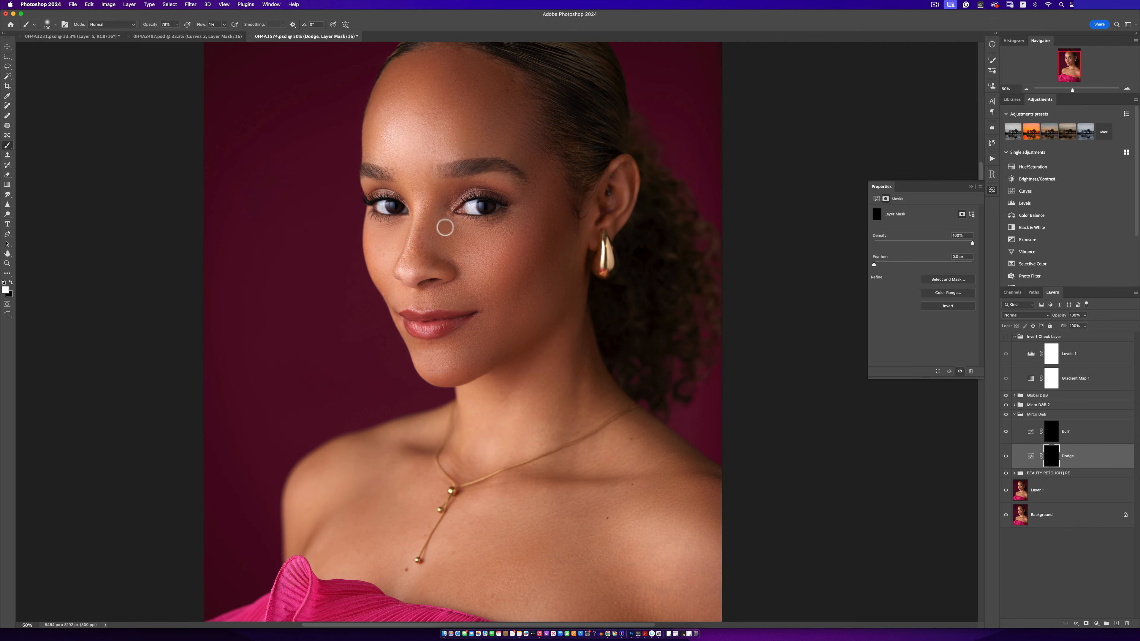
left_click(1006, 337)
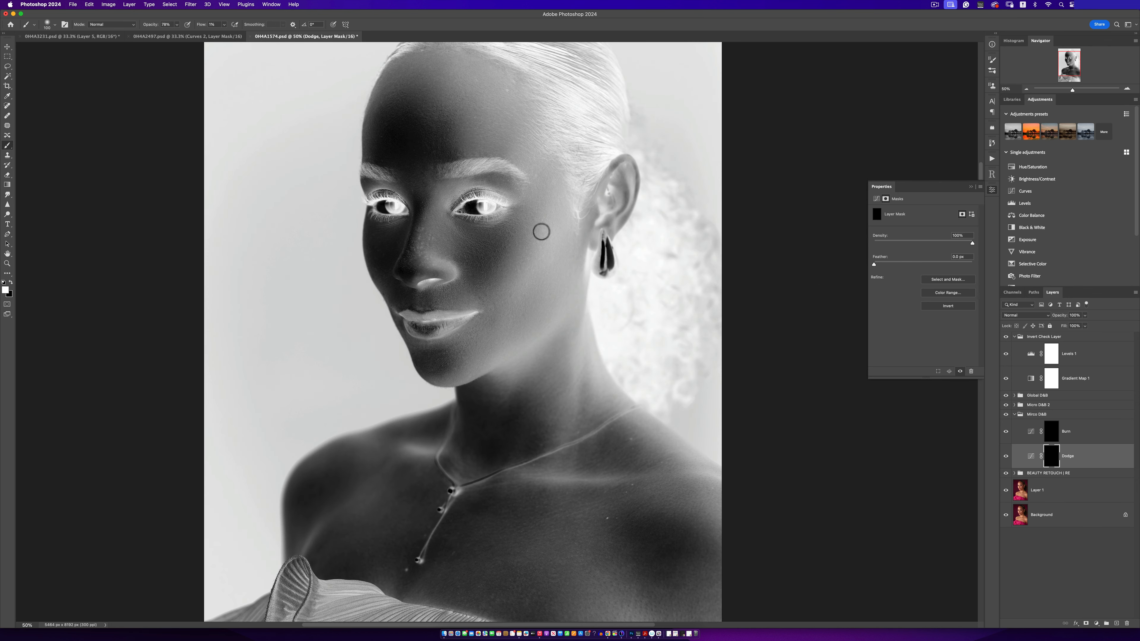
Step: Dodge the uneven patches on the face with the white brush on the Dodge mask, varying the brush size
key("bracketleft")
key("bracketleft")
key("bracketleft")
key("bracketright")
key("bracketright")
key("bracketright")
Step: Hide the Invert Check Layer group and compare the colour portrait with and without the Micro D&B group
left_click(1006, 336)
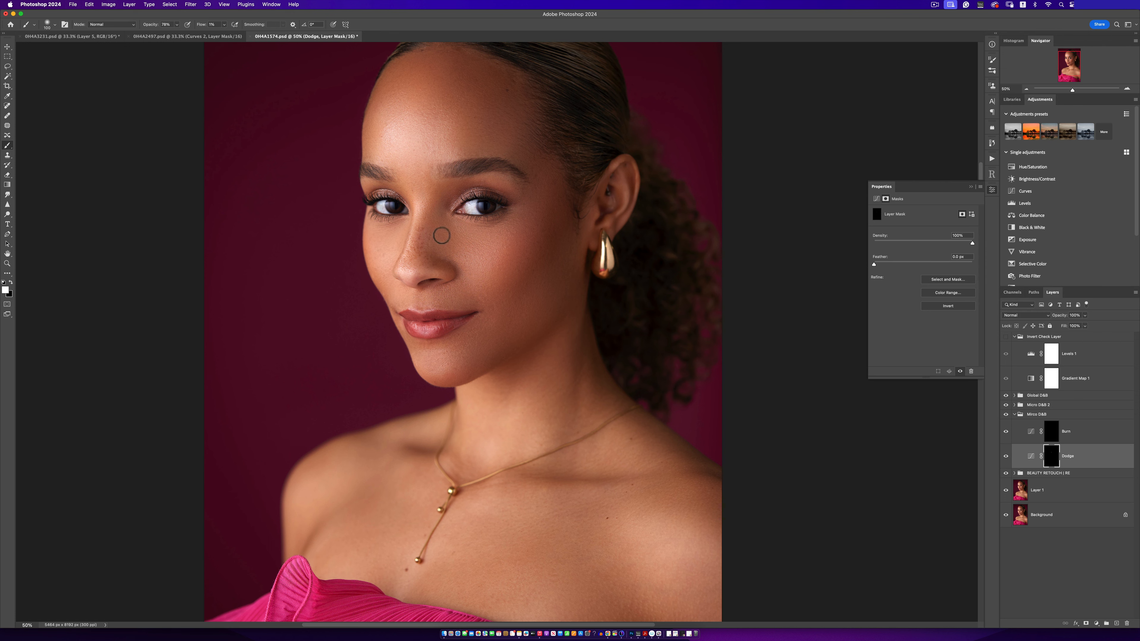
left_click(453, 377, "alt")
left_click(456, 376, "alt")
left_click(477, 342, "super")
left_click(475, 338, "super")
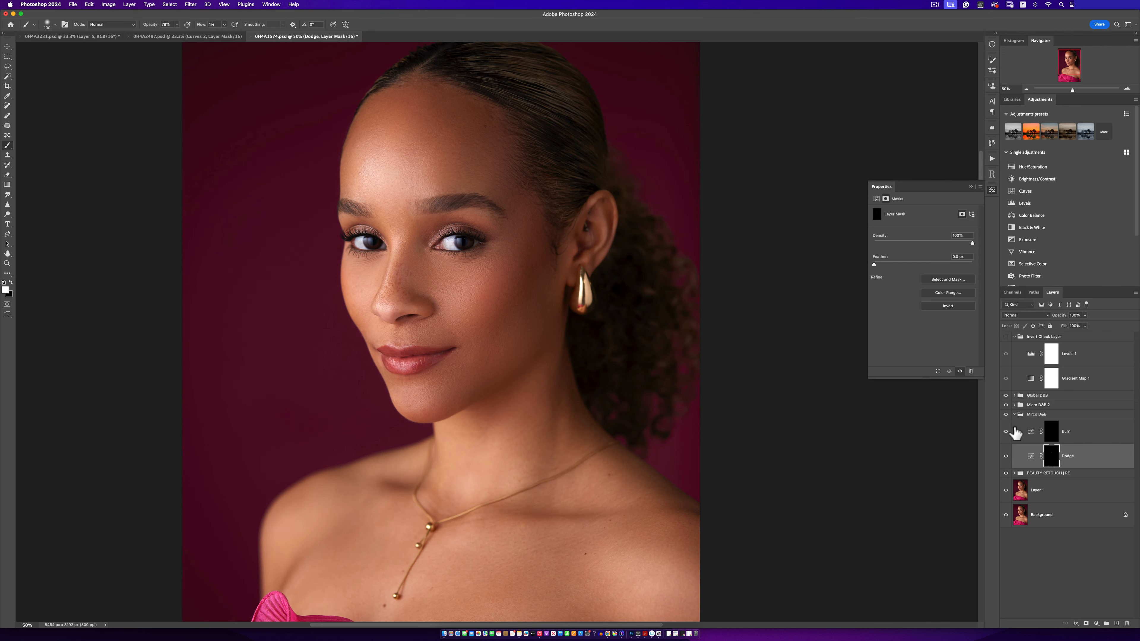
left_click(1006, 416)
left_click(422, 332, "alt")
left_click_drag(665, 322, 683, 332)
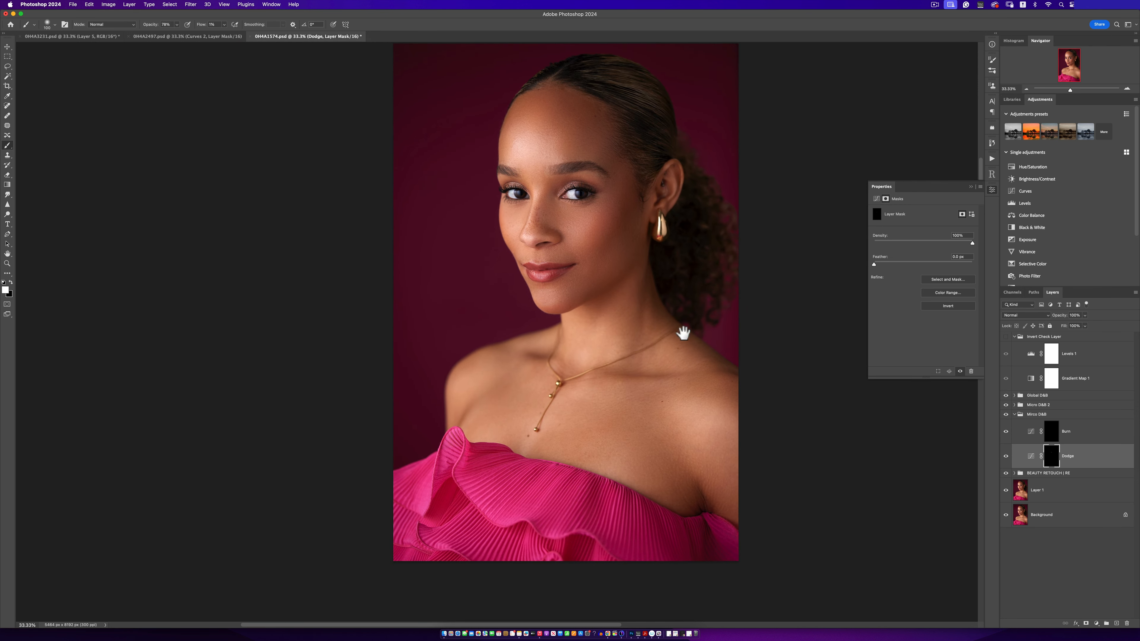
left_click(1006, 414)
left_click_drag(542, 318, 594, 288)
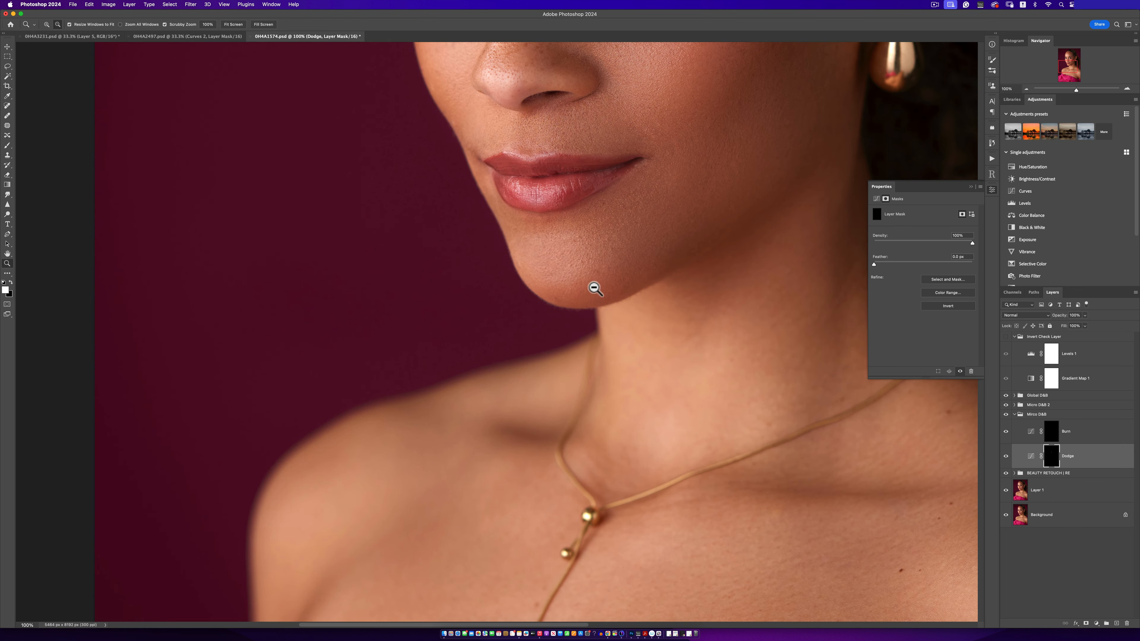
left_click(595, 288, "alt")
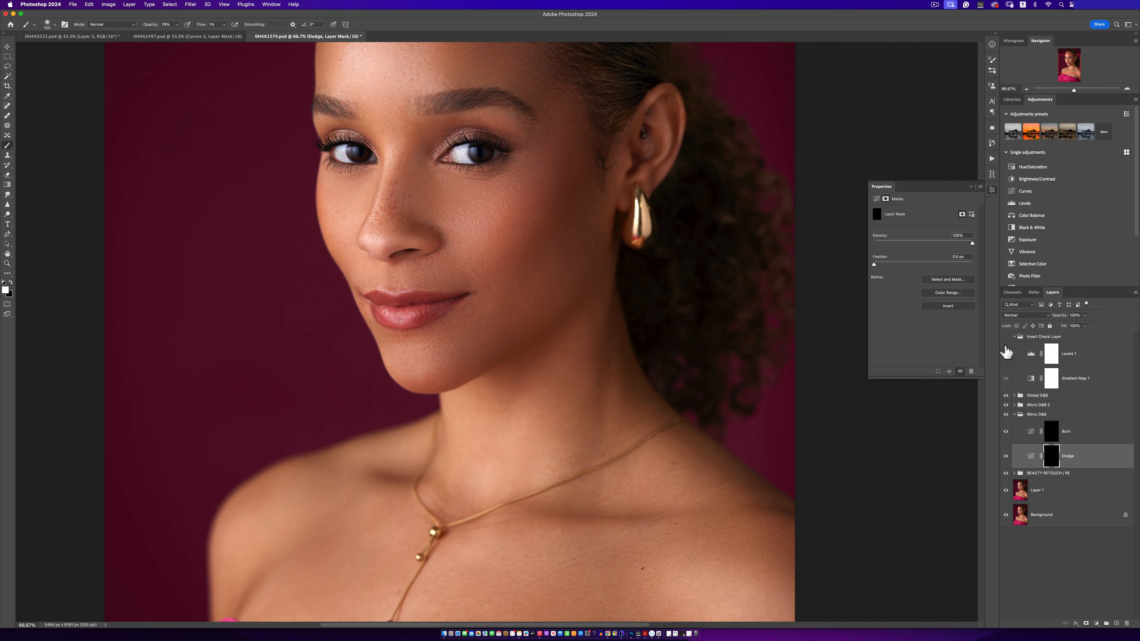
Step: Show the Invert Check Layer group and burn uneven patches around the chin on the Burn mask with varying brush sizes
left_click(1006, 337)
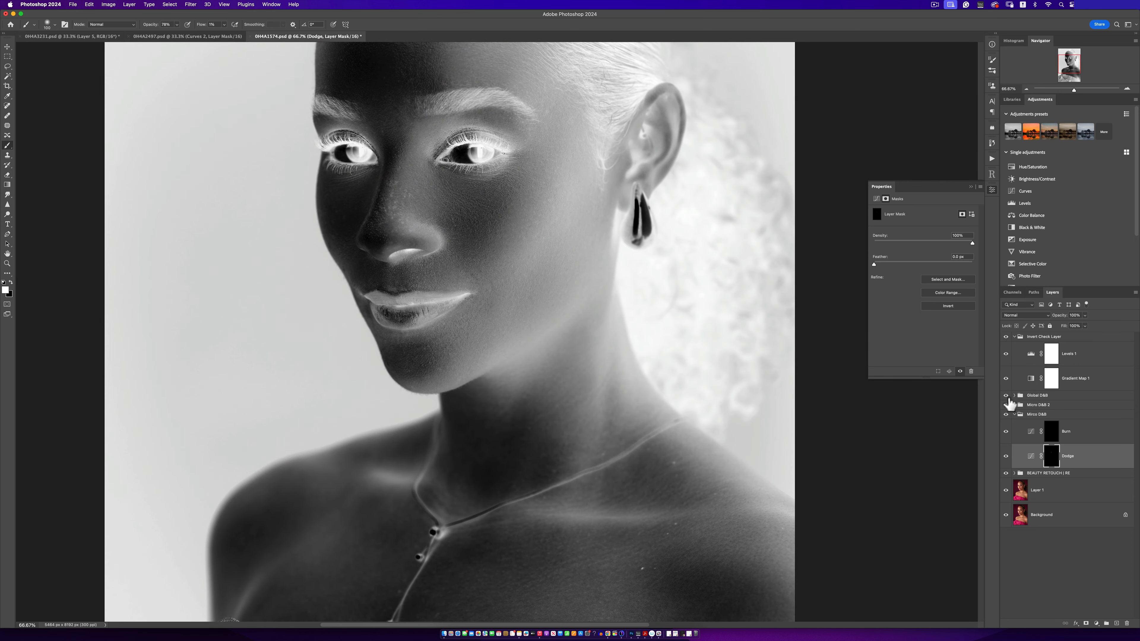
left_click(1048, 436)
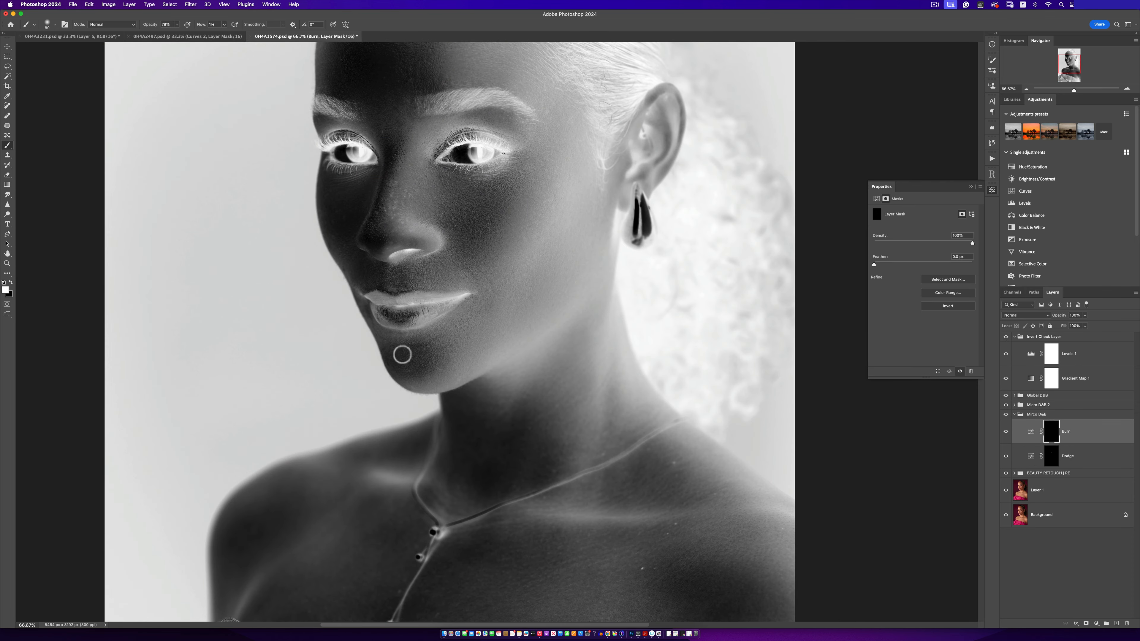
key("bracketleft")
key("bracketleft")
key("bracketleft")
key("bracketleft")
key("bracketleft")
key("bracketright")
key("bracketleft")
key("bracketright")
key("bracketright")
key("bracketleft")
key("bracketleft")
key("bracketleft")
Step: Dodge the skin below the lower lip on the Dodge mask and compare the Micro D&B effect in inverted and colour views
left_click(1051, 457)
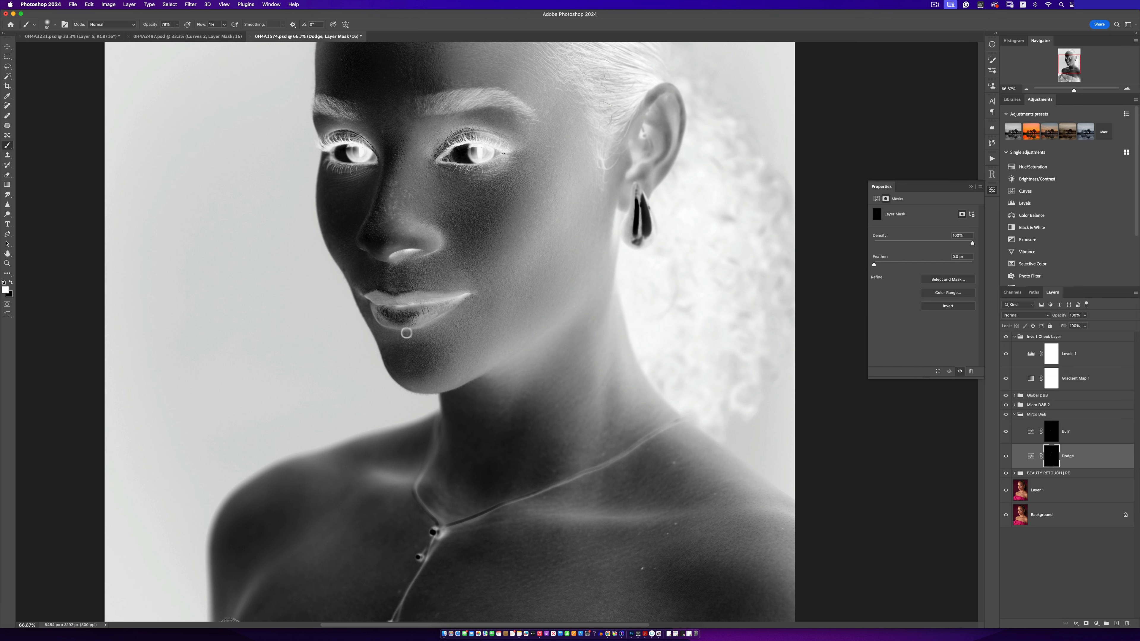
key("bracketright")
left_click(1006, 414)
left_click(1006, 414)
left_click(1006, 416)
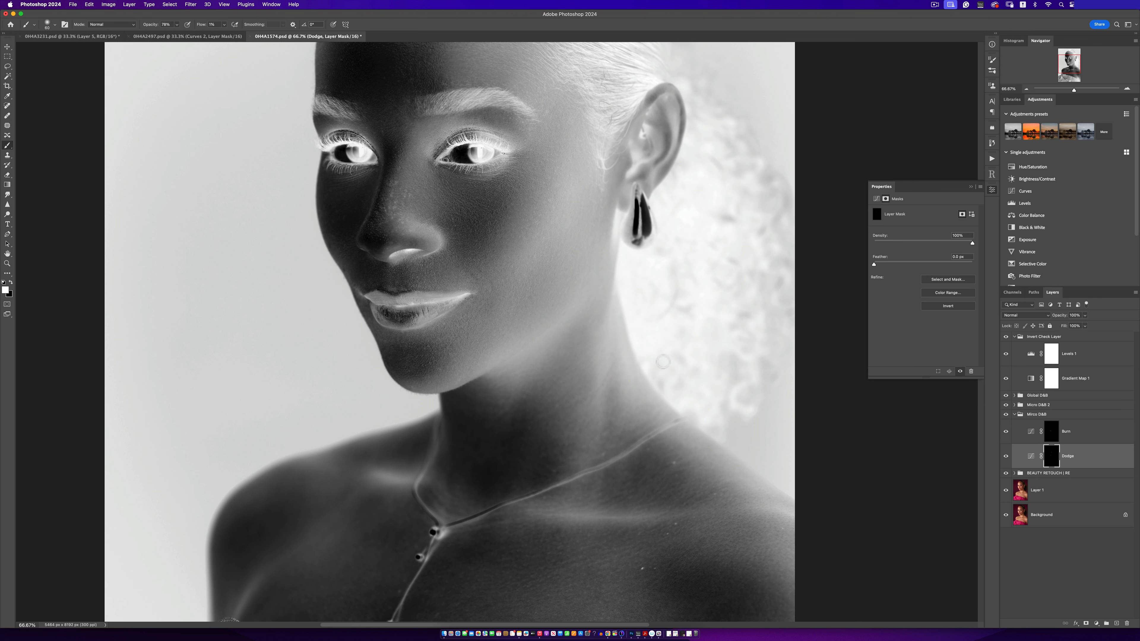
left_click(1006, 337)
left_click(1006, 414)
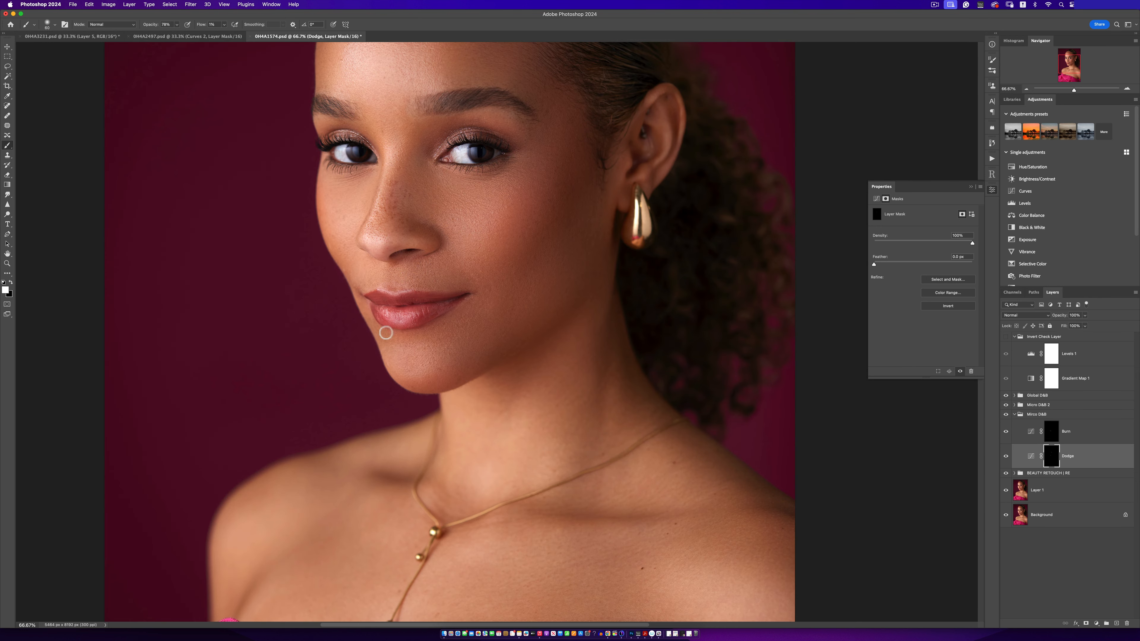
Step: Check the skin tones with the Invert Check Layer group shown, activate the Burn mask, and hide the group again
left_click(1006, 336)
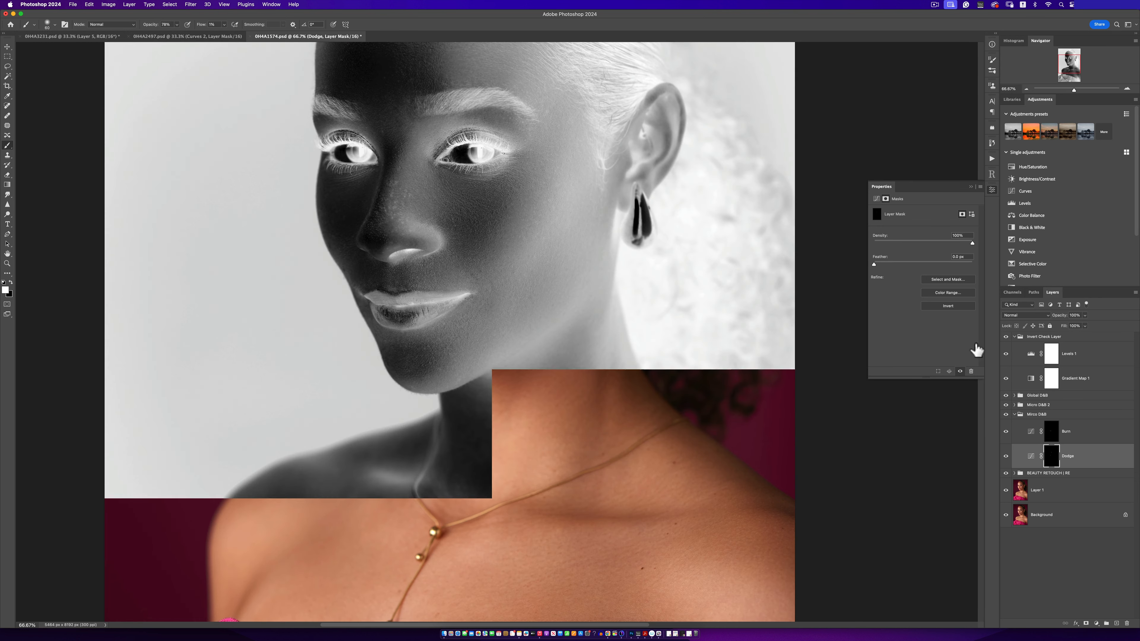
left_click(1052, 432)
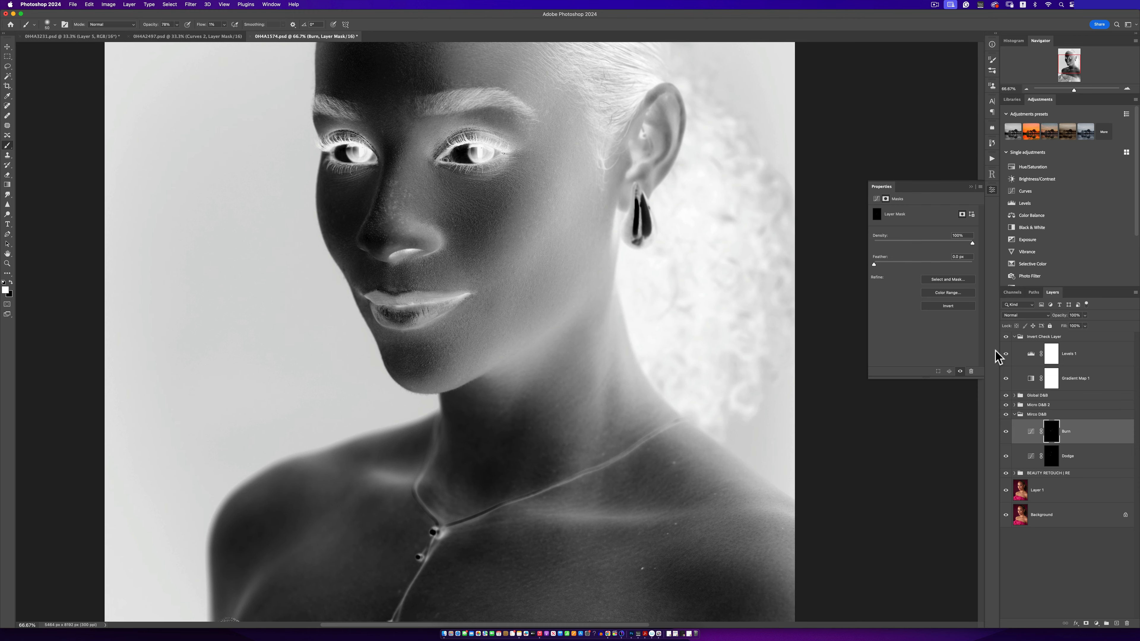
left_click(1006, 336)
Step: Compare the whole retouched portrait with the original by repeatedly isolating the Background layer
key("z")
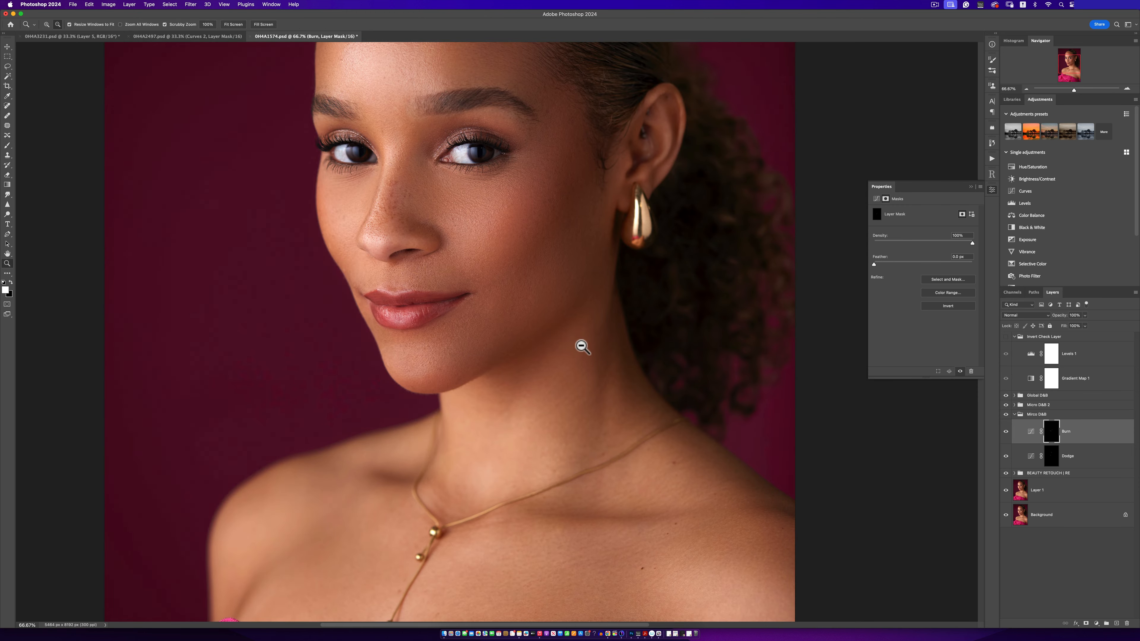
left_click(582, 346, "alt")
left_click(593, 357, "alt")
left_click(569, 363)
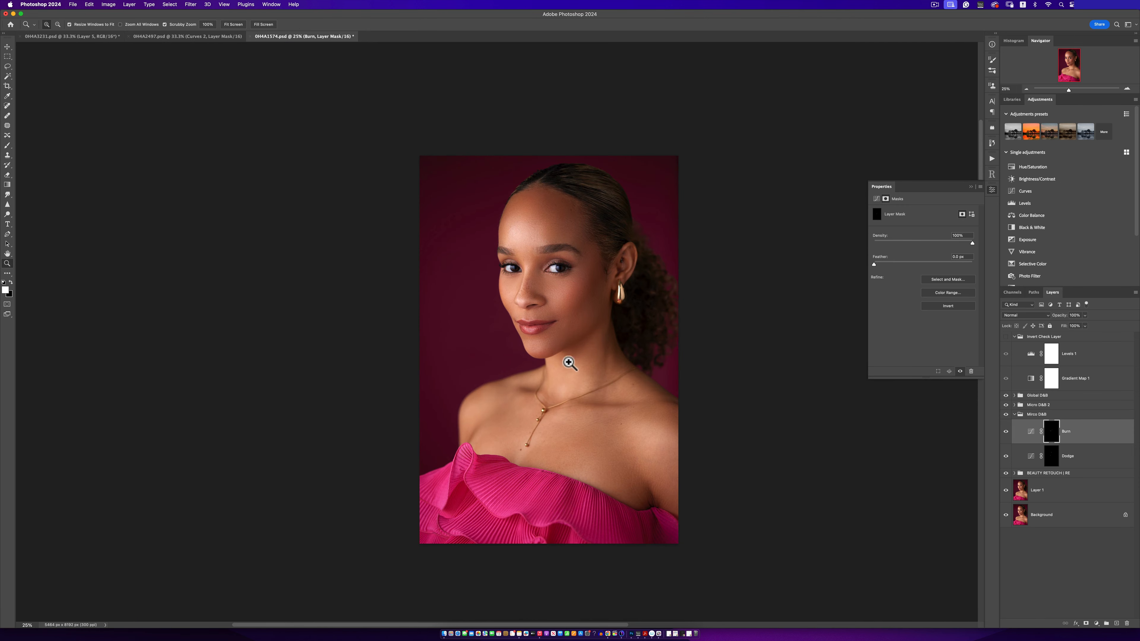
key("b")
left_click(1006, 515, "alt")
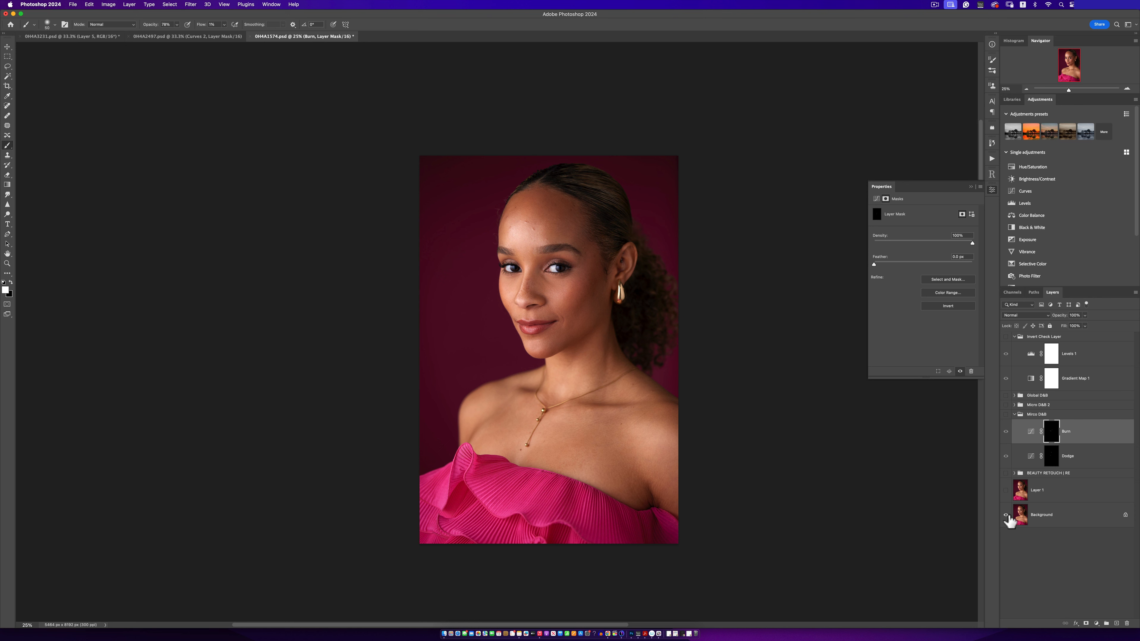
left_click(1006, 515, "alt")
left_click(1007, 515, "alt")
left_click(1006, 515, "alt")
left_click(1006, 515, "alt")
left_click(1006, 517, "alt")
left_click(1005, 517, "alt")
Step: Examine the neck, chest and shoulders with the Invert Check Layer group on and off, and the whole portrait in colour
left_click(638, 415, "super")
left_click_drag(644, 424, 603, 398)
left_click(573, 379, "super")
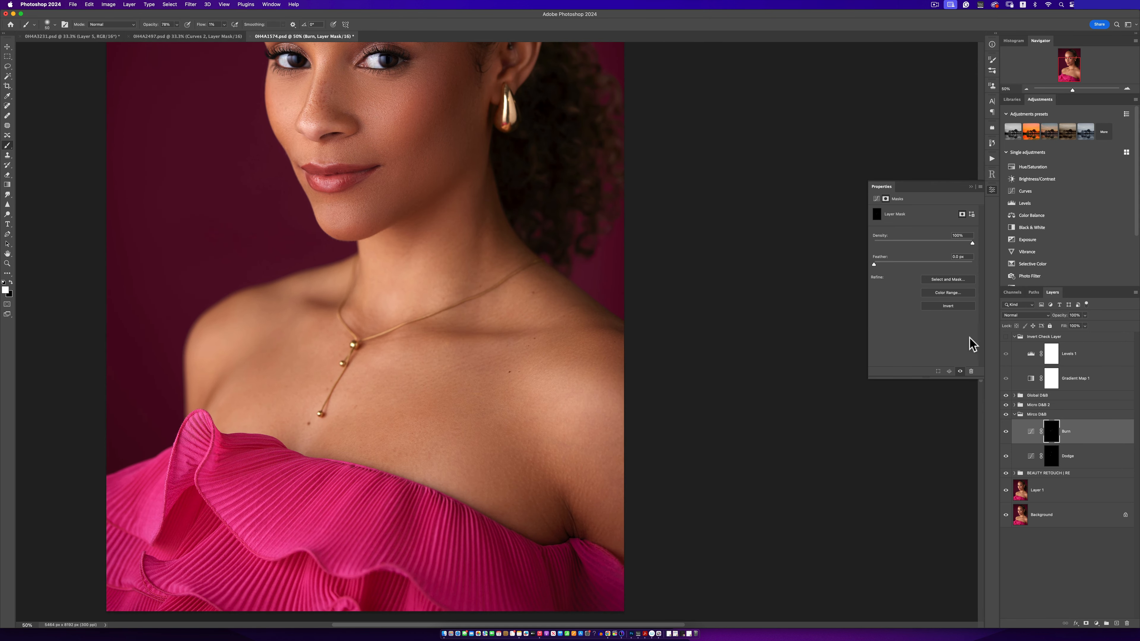
left_click(1006, 336)
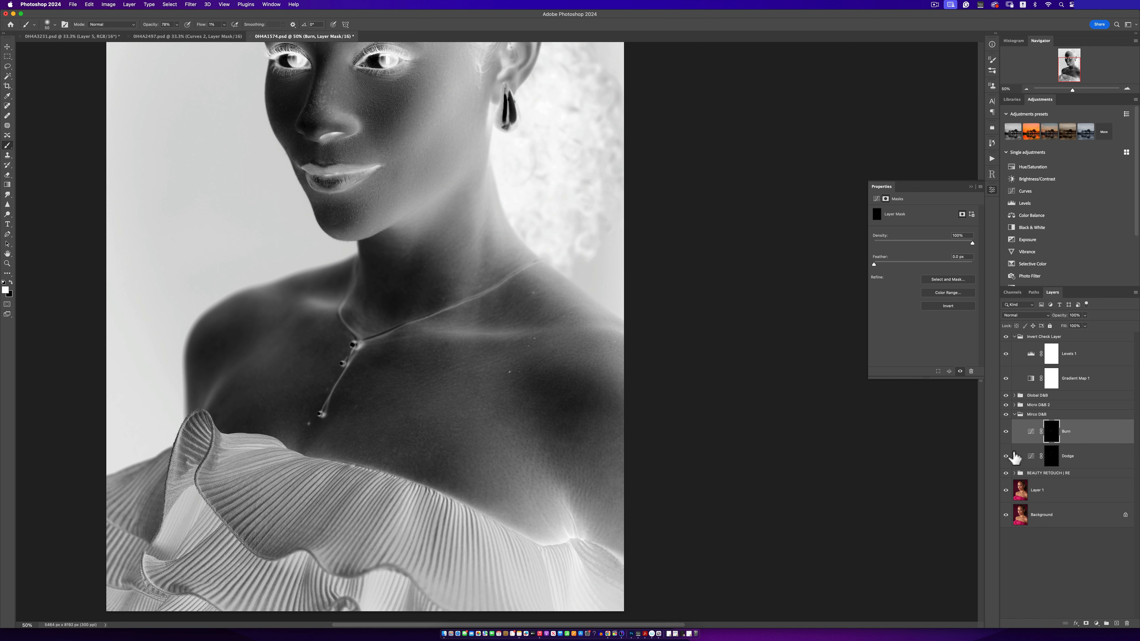
left_click(1007, 337)
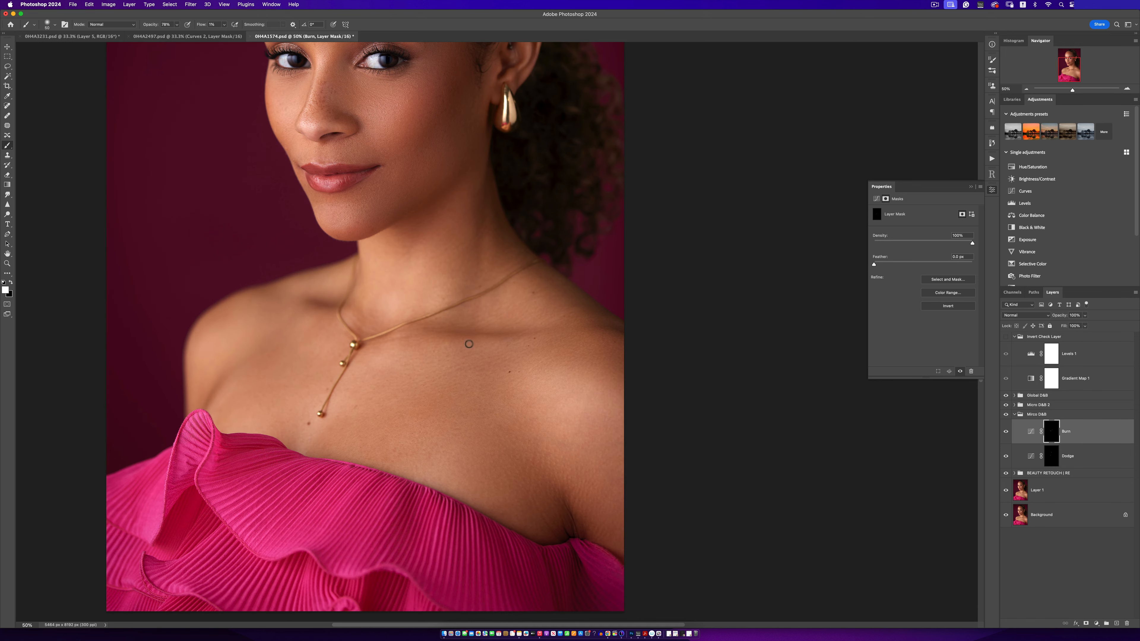
key("z")
left_click(478, 381, "alt")
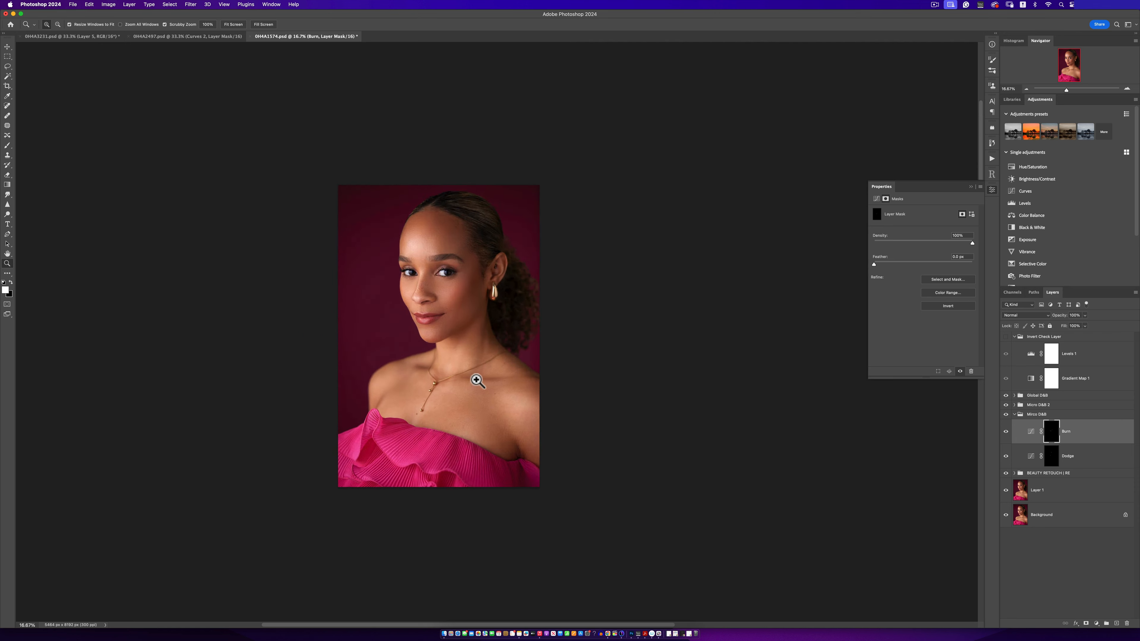
left_click(477, 380)
left_click(484, 319, "alt")
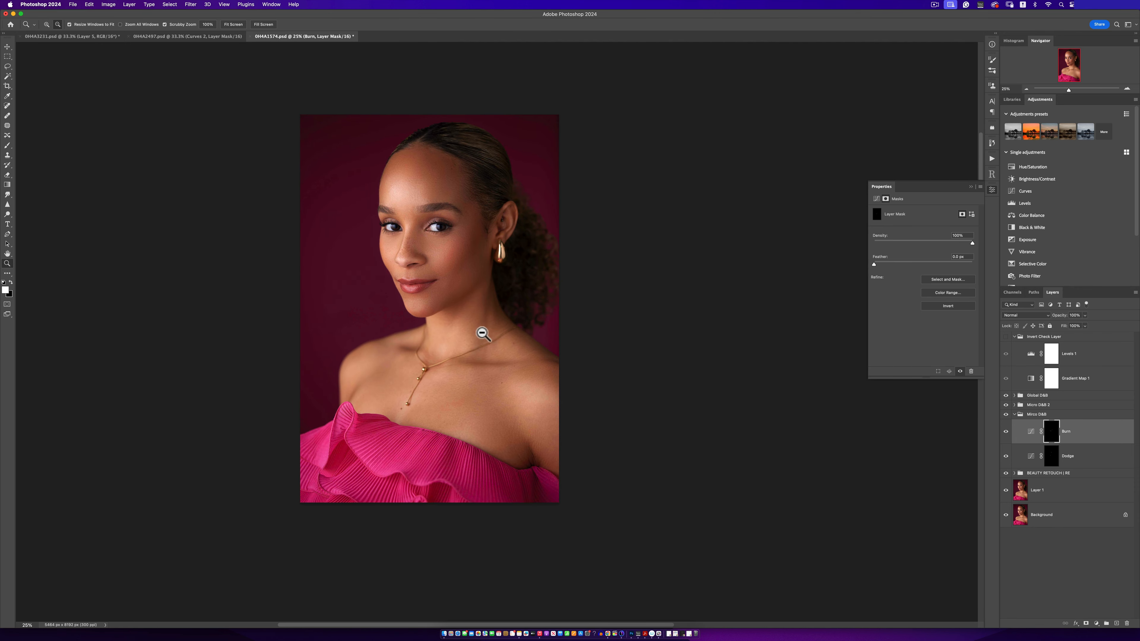
left_click(480, 317)
key("b")
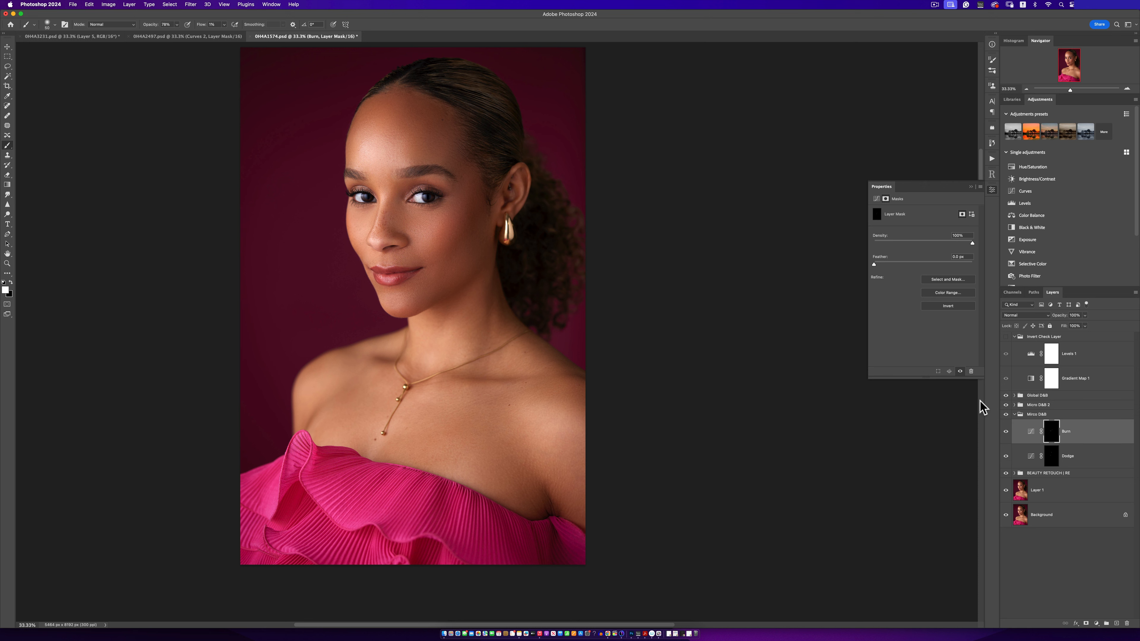
Step: Show the Invert Check Layer group and set the Levels 1 midtones to 0.35 while inspecting the forehead
left_click(1006, 337)
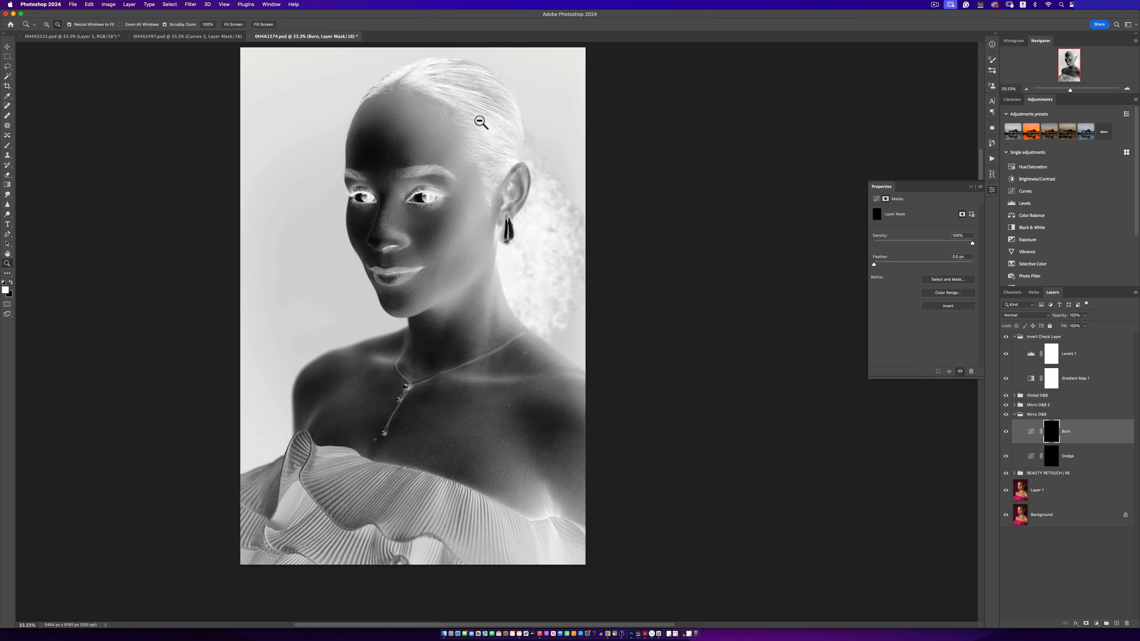
left_click(455, 99, "super")
left_click(455, 99, "super")
left_click(455, 99, "super")
left_click_drag(461, 145, 497, 219)
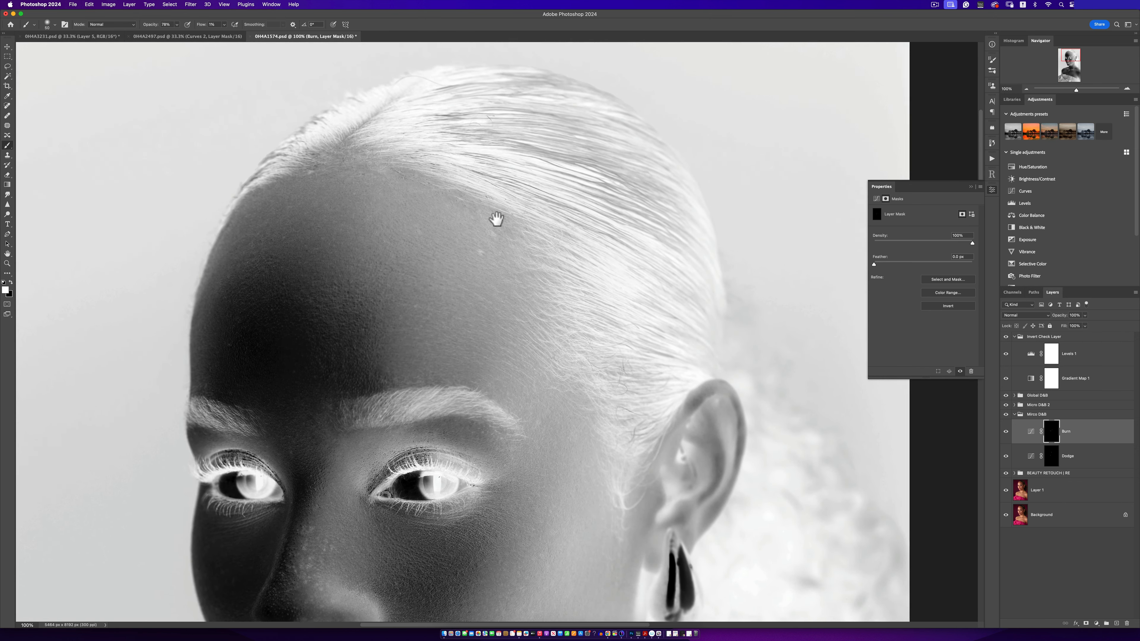
left_click(1026, 359)
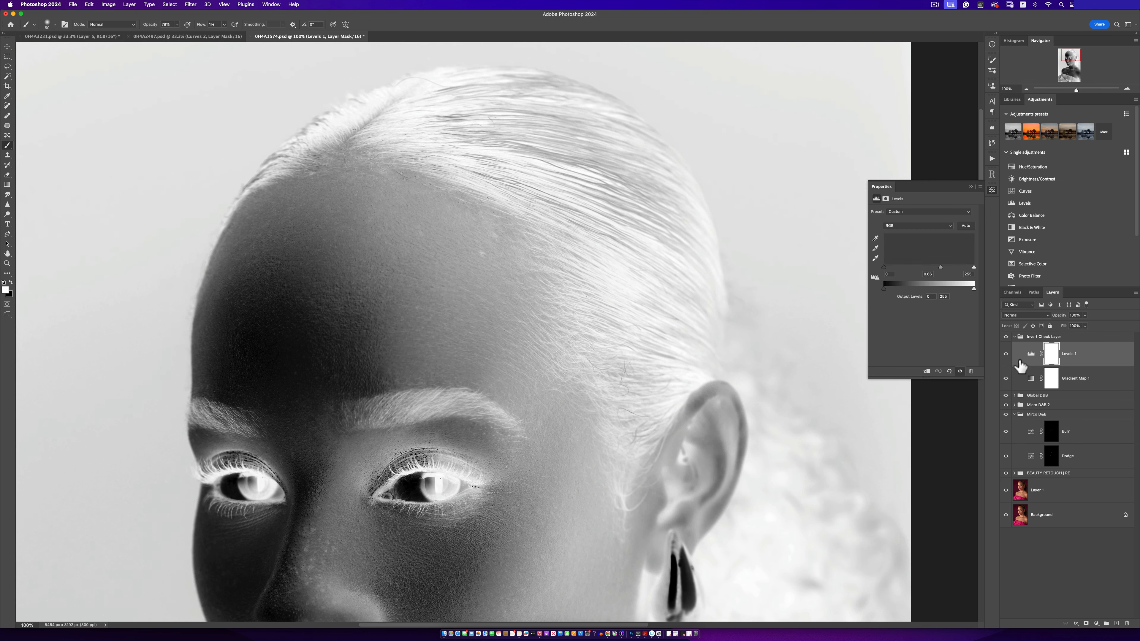
left_click_drag(940, 267, 955, 267)
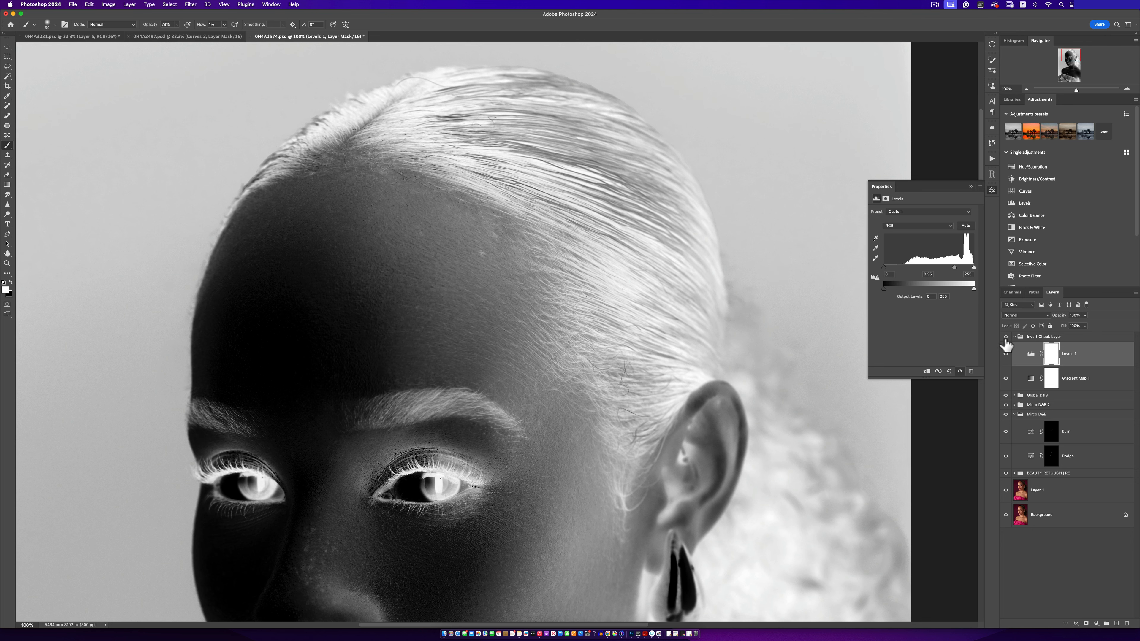
Step: Compare the forehead with Levels 1 toggled and with the Invert Check Layer group off and on
left_click(1006, 354)
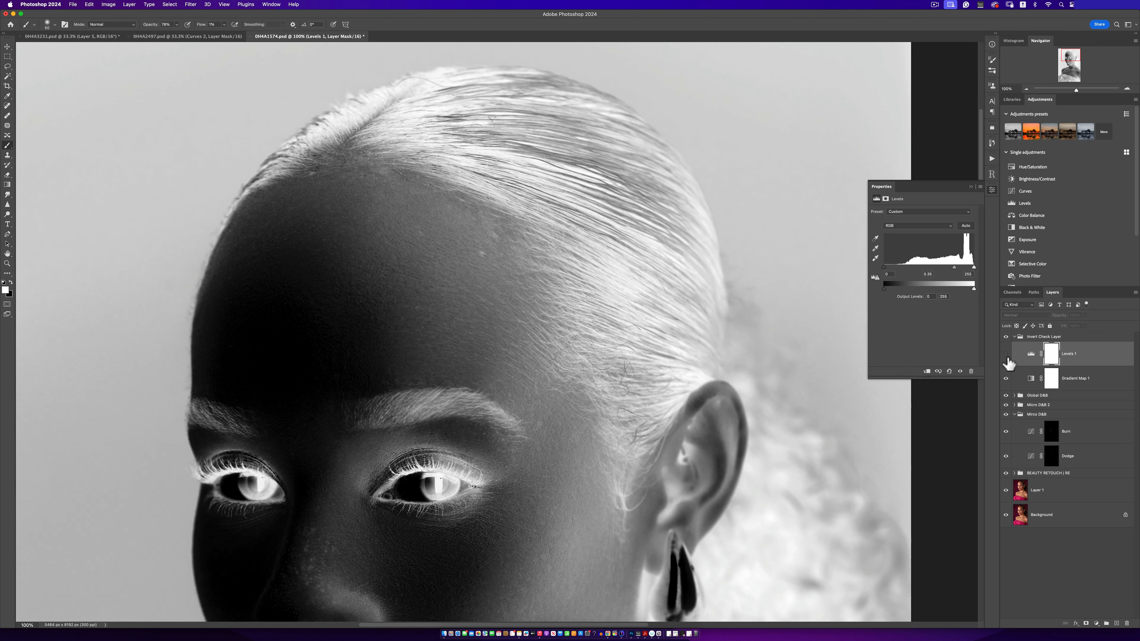
left_click(1006, 354)
left_click(1006, 337)
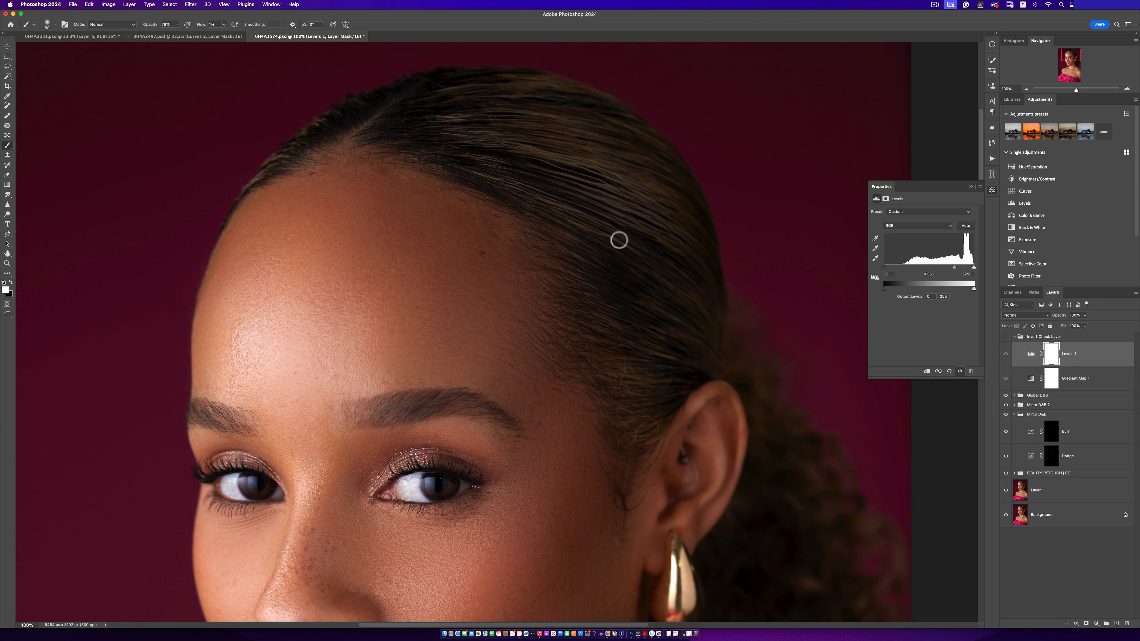
left_click(1006, 337)
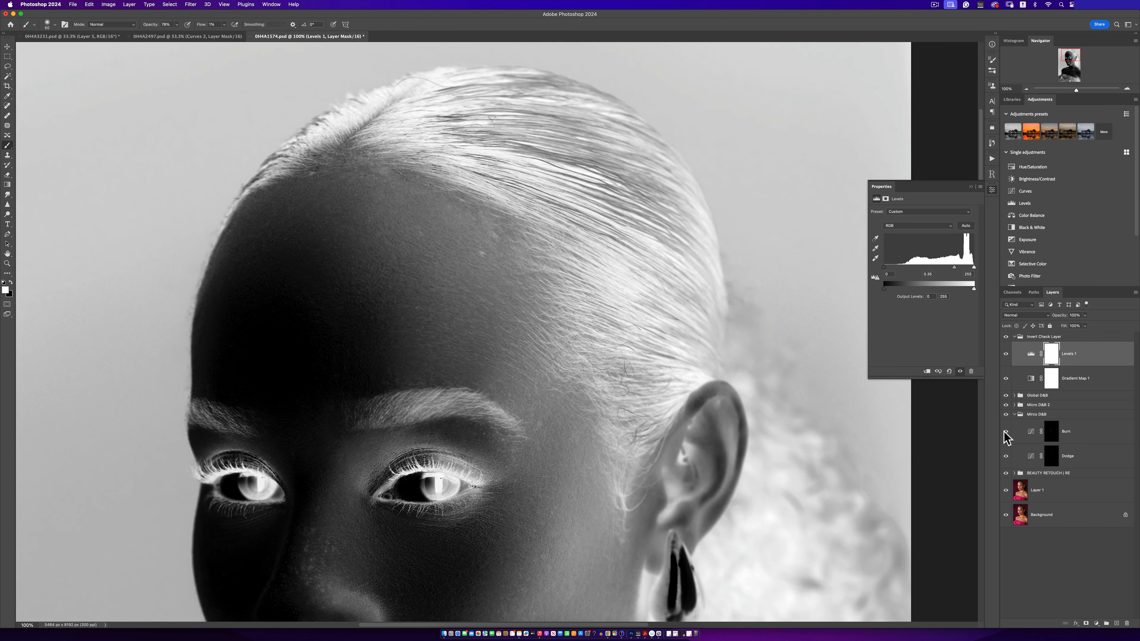
Step: Burn the upper forehead near the hairline on the Burn mask with varying brush sizes, and hide the Invert Check Layer group
left_click(1051, 432)
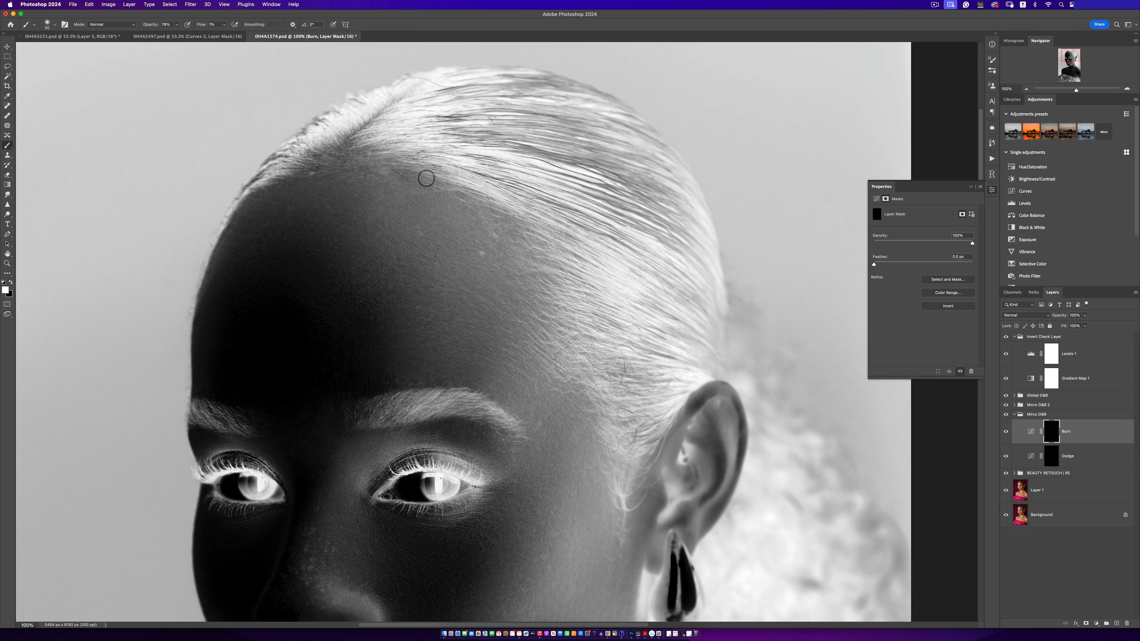
key("bracketleft")
key("bracketright")
left_click(1006, 337)
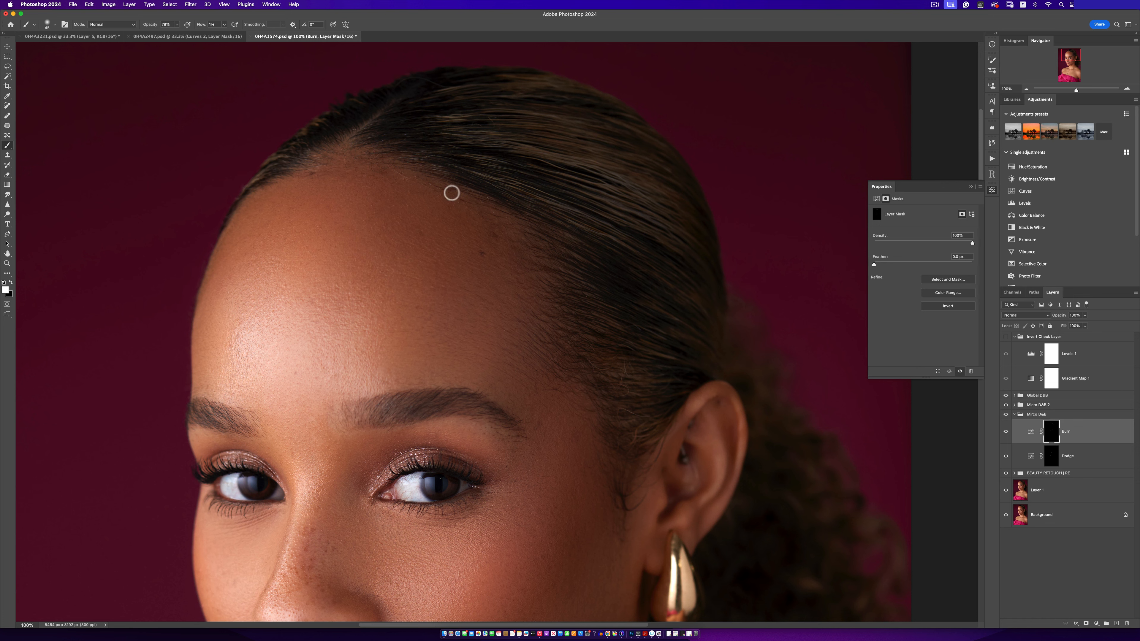
Step: Compare the colour portrait with and without the Micro D&B group, both in full view and closer on the face
key("z")
left_click(511, 346, "alt")
left_click(511, 348, "alt")
left_click(511, 349, "alt")
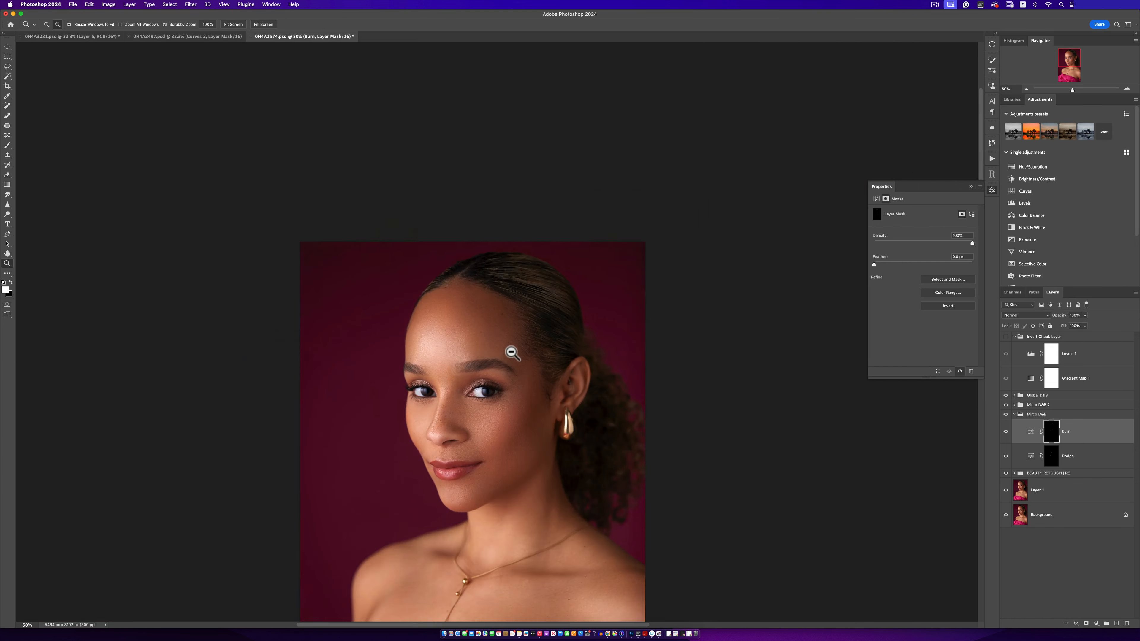
left_click(510, 350, "alt")
left_click(511, 350, "alt")
left_click(516, 403)
key("b")
left_click_drag(523, 418, 523, 362)
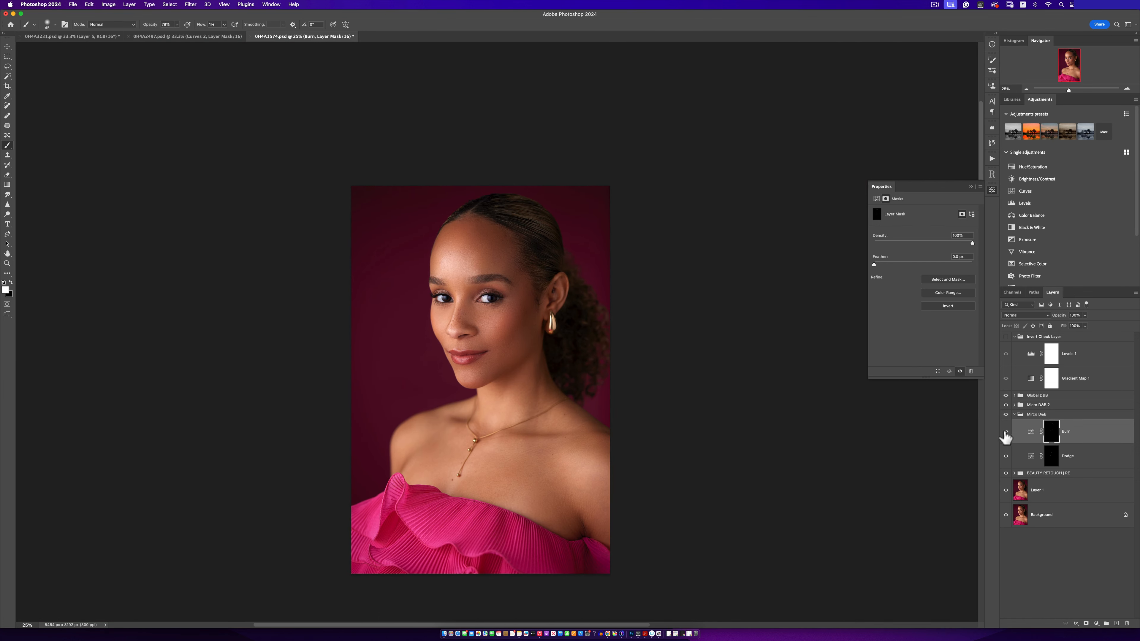
left_click(1006, 415)
left_click(489, 298, "super")
left_click_drag(547, 334, 536, 286)
left_click(1005, 414)
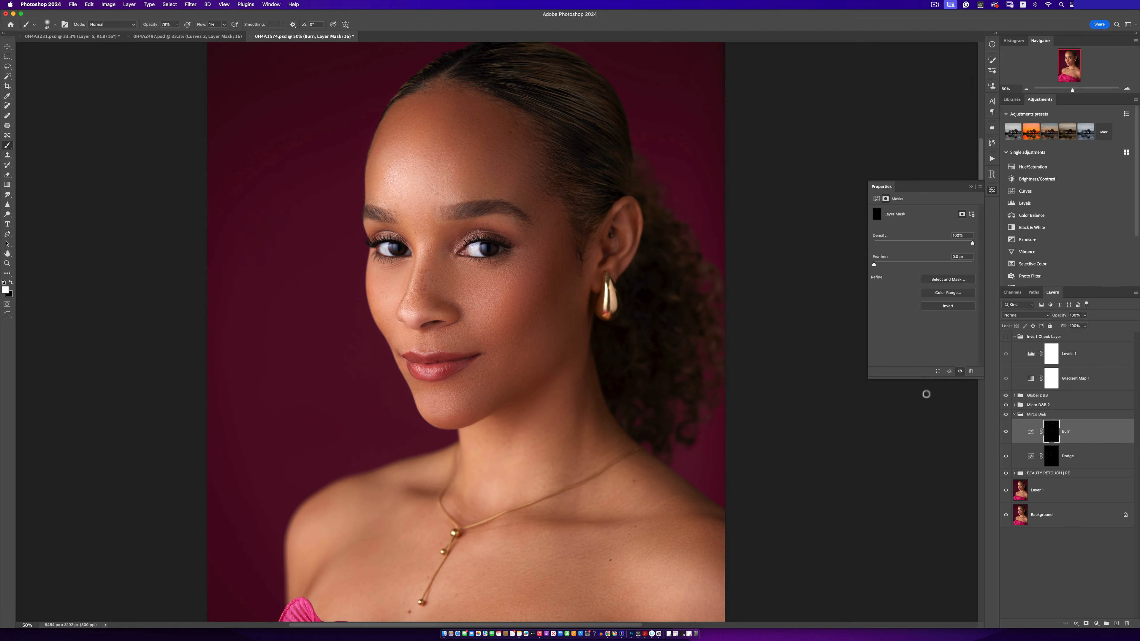
Step: Toggle the Micro D&B group once more and review its effect on the whole portrait at smaller magnifications
left_click(543, 351, "alt")
left_click(543, 351, "alt")
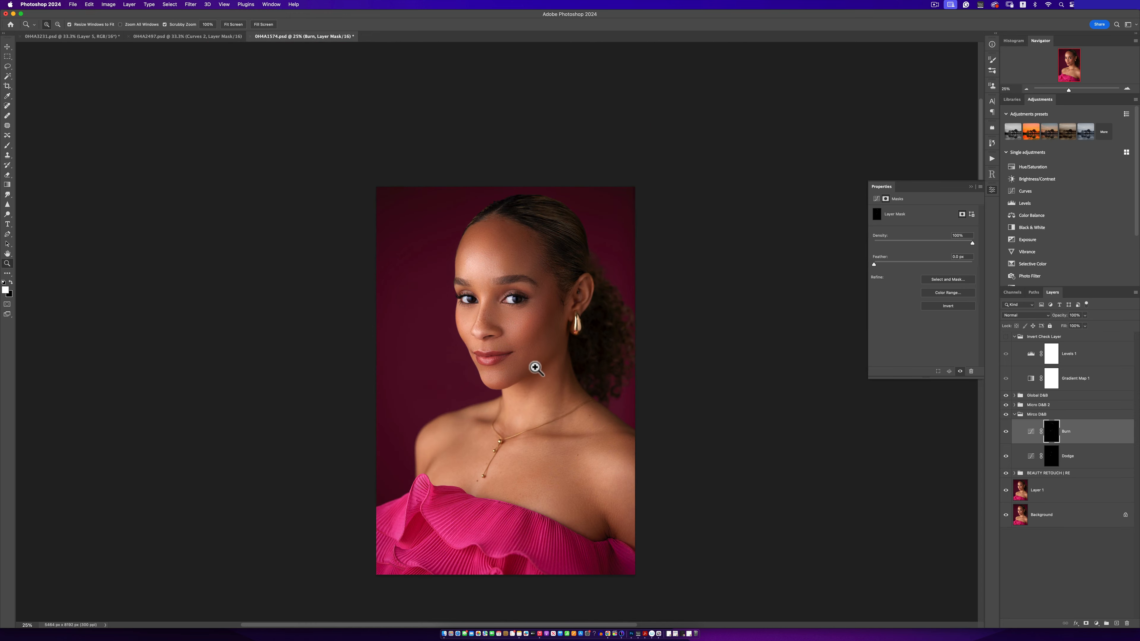
left_click(537, 369, "super")
left_click(1005, 415)
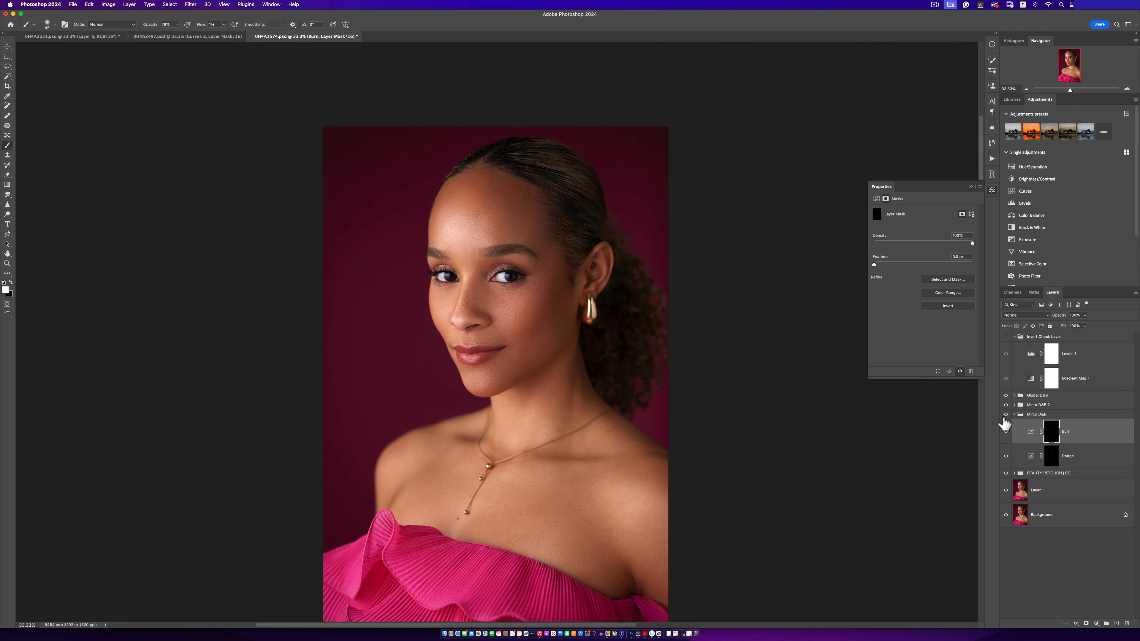
left_click(582, 373, "alt")
left_click(582, 373, "alt")
left_click(580, 391, "super")
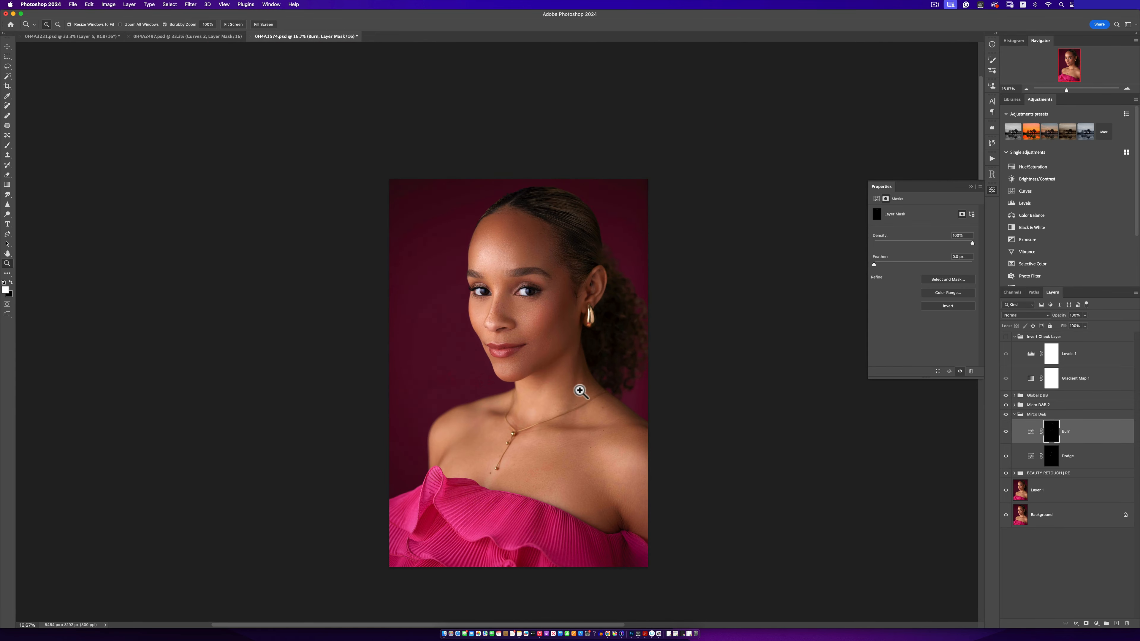
left_click(580, 390)
key("b")
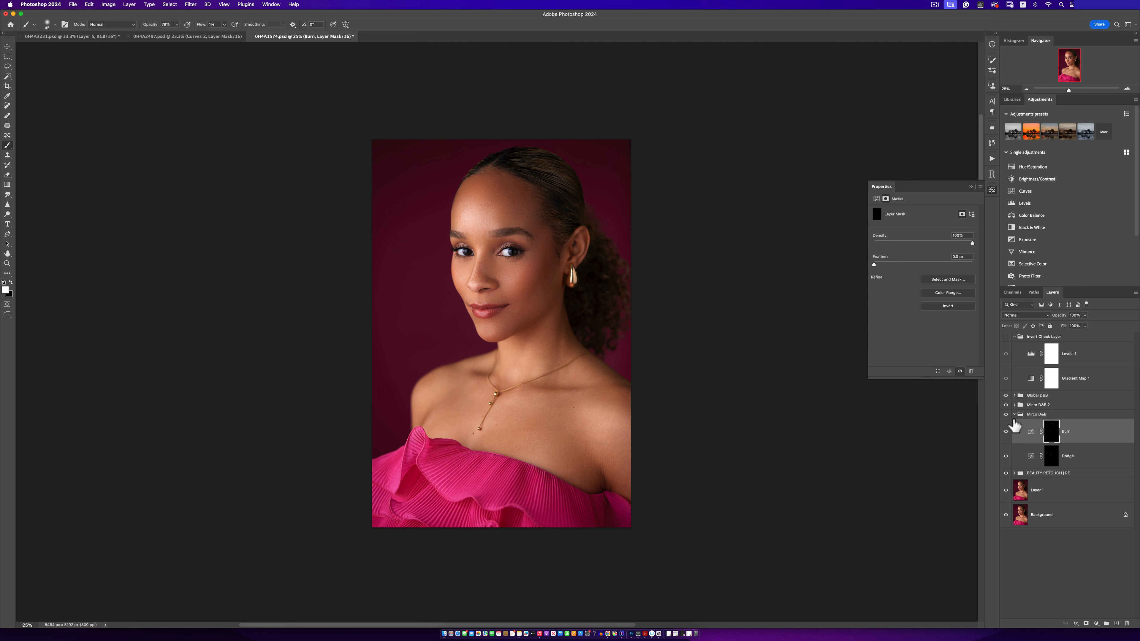
Step: Collapse the Micro D&B group and delete the Micro D&B 2 group
left_click(1014, 415)
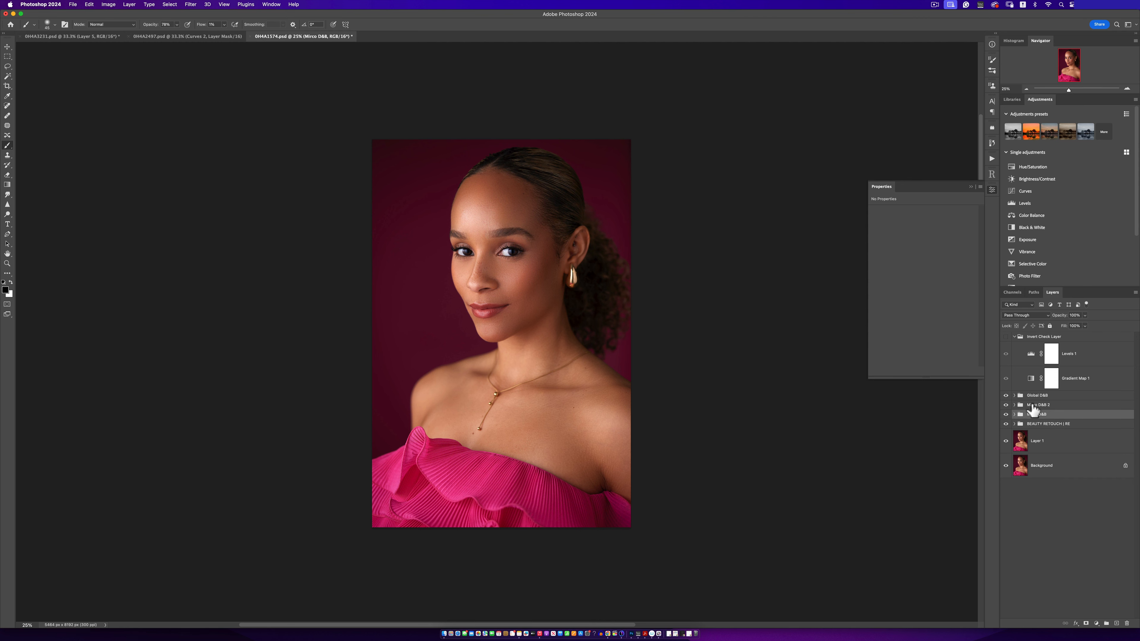
left_click(1042, 405)
key("Delete")
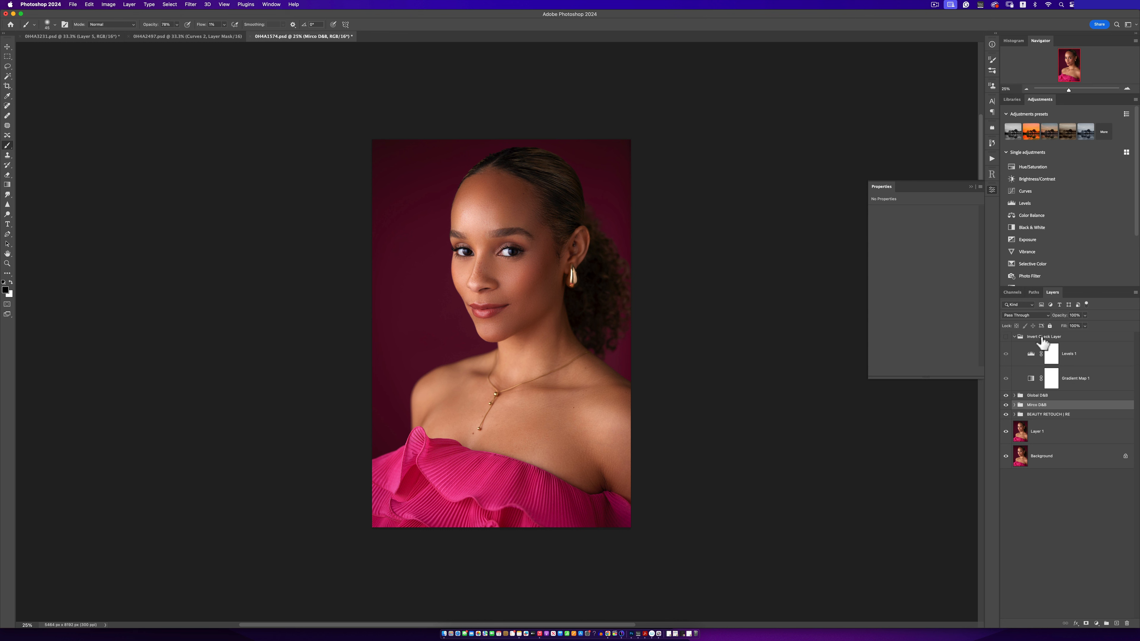
Step: Expand the Global D&B group and set the Brush tool to 100% opacity and 3% flow
left_click(1018, 397)
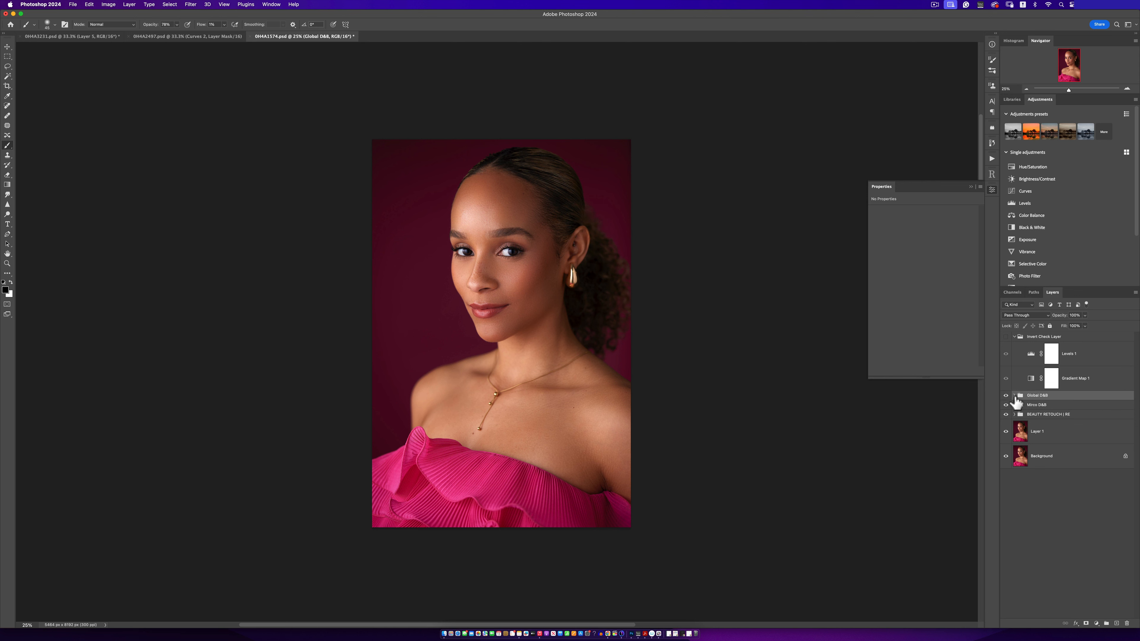
left_click(1015, 396)
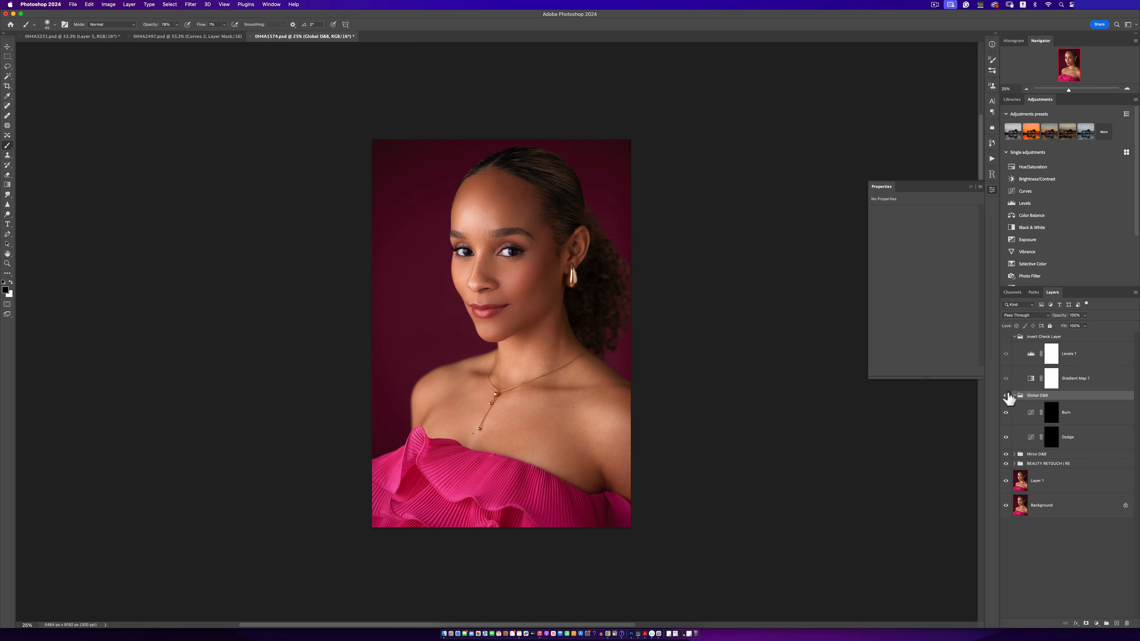
right_click(7, 145)
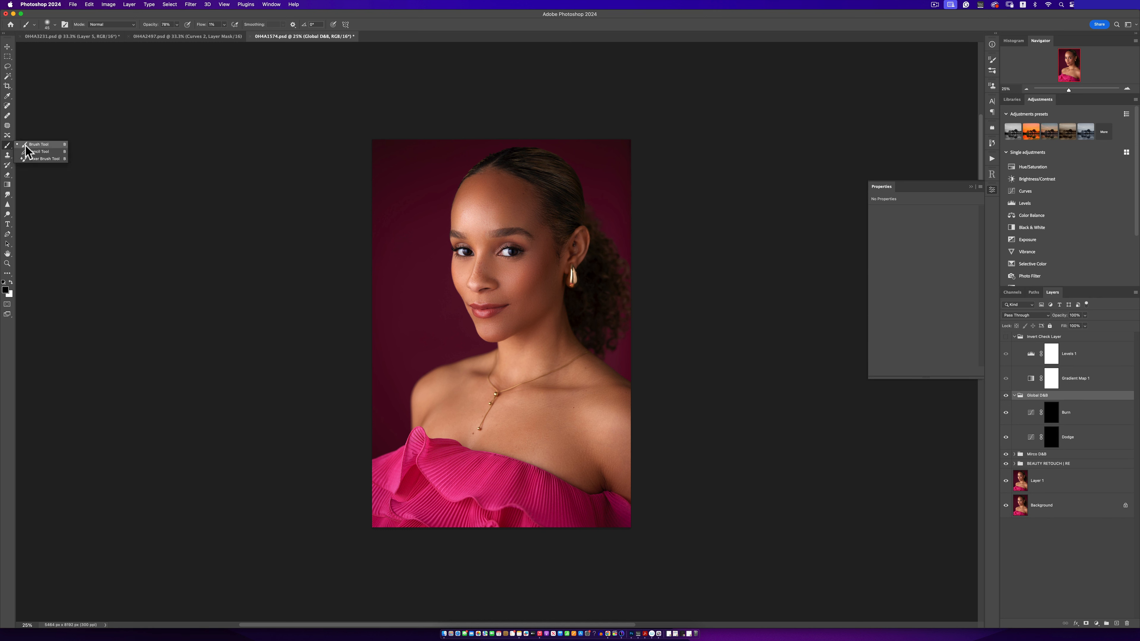
left_click(25, 146)
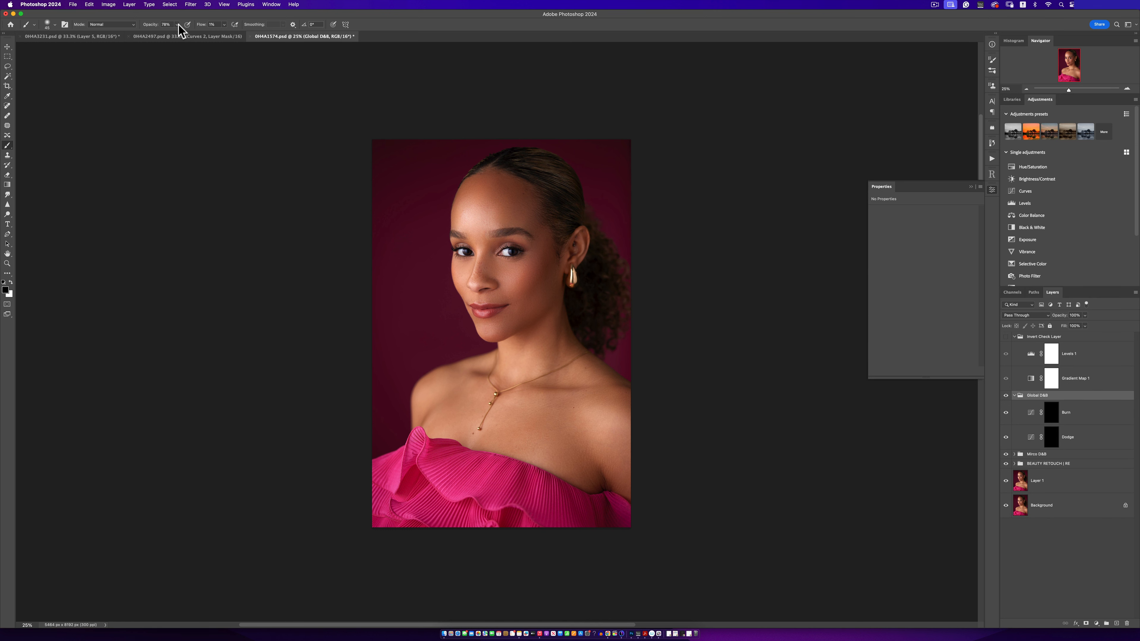
left_click_drag(178, 31, 187, 32)
left_click(223, 25)
left_click(421, 27)
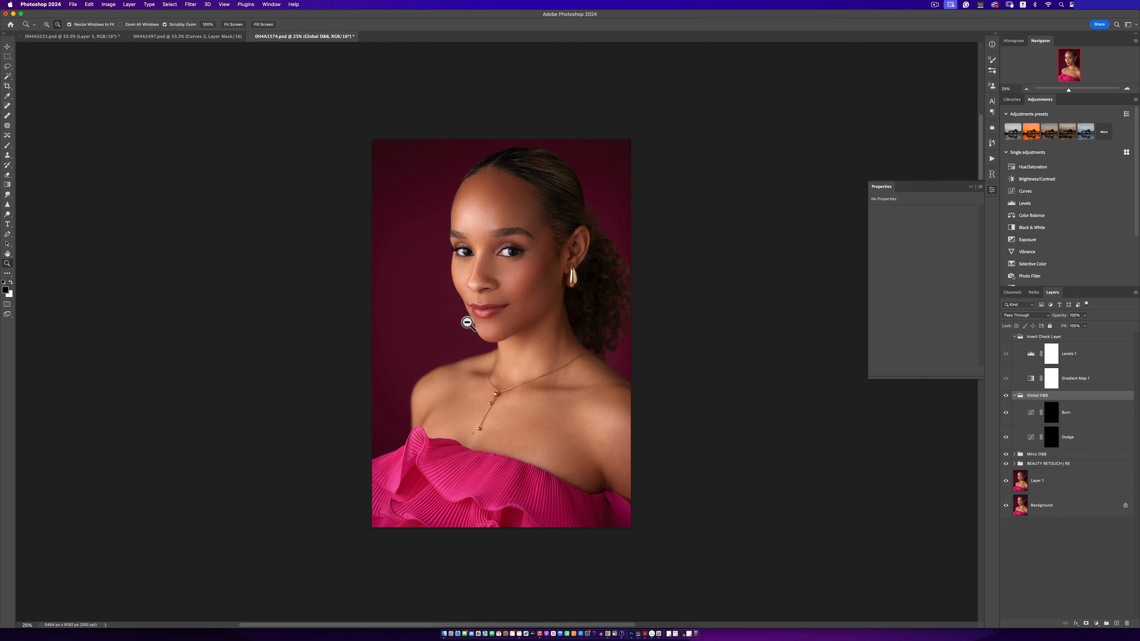
scroll(473, 323, "up", 1)
left_click_drag(559, 323, 516, 321)
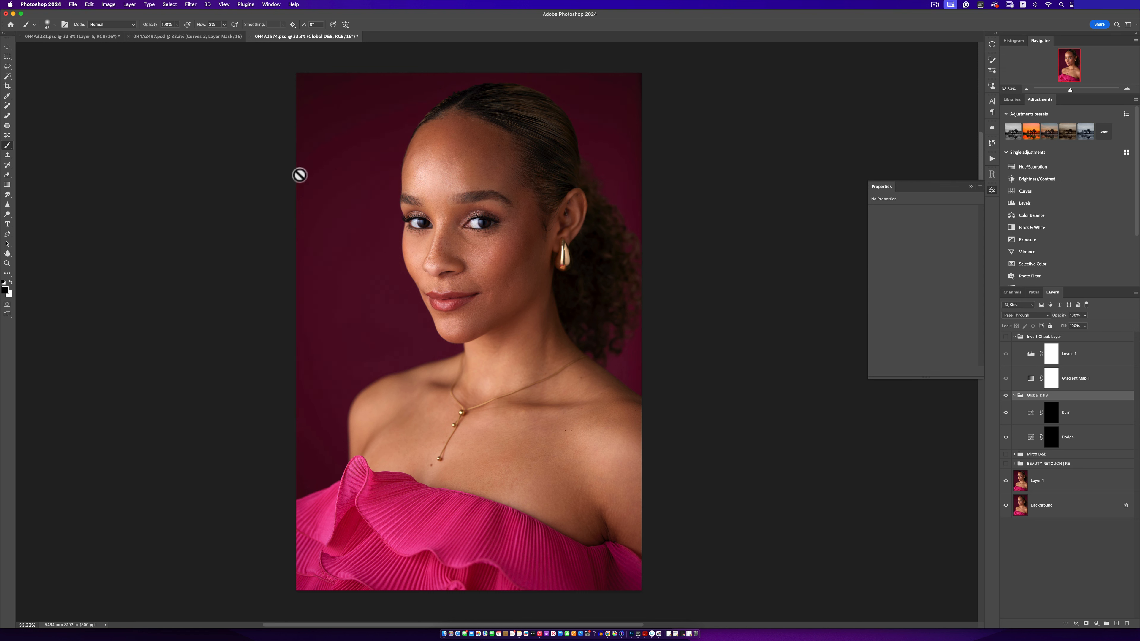
Step: Brighten the forehead just above the brows by painting white on the Dodge layer mask with an enlarged soft brush
left_click(1051, 443)
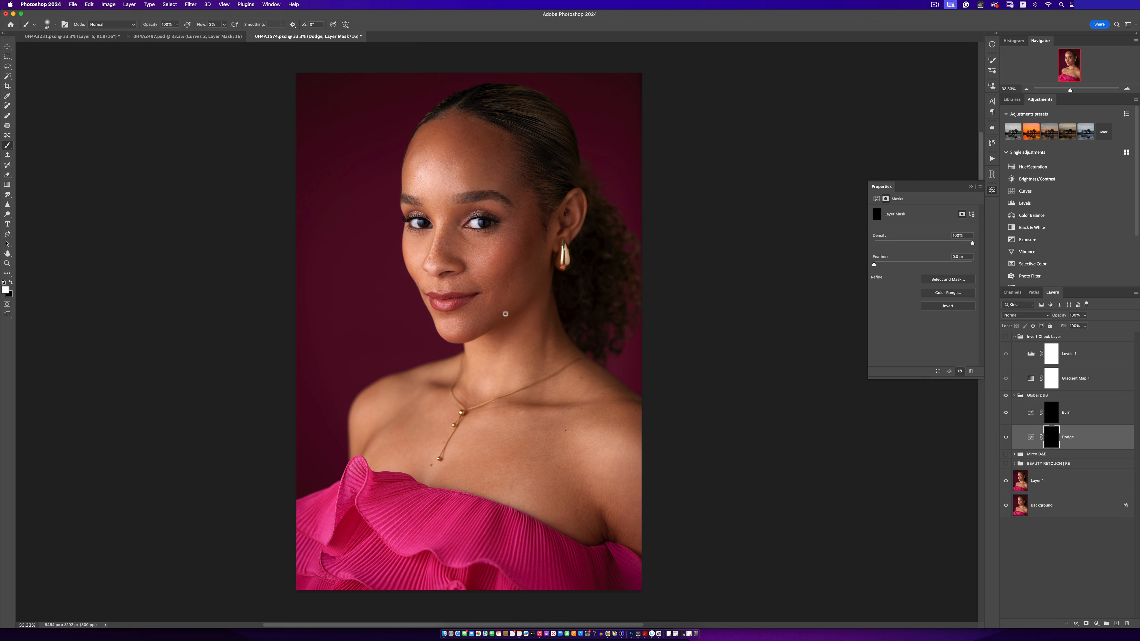
key("bracketright")
key("bracketright")
key("bracketright")
key("bracketright")
key("bracketright")
key("bracketright")
key("bracketright")
key("bracketleft")
key("bracketleft")
key("bracketleft")
mouse_move(433, 186)
left_mouse_down()
mouse_move(438, 169)
mouse_move(465, 189)
left_mouse_up()
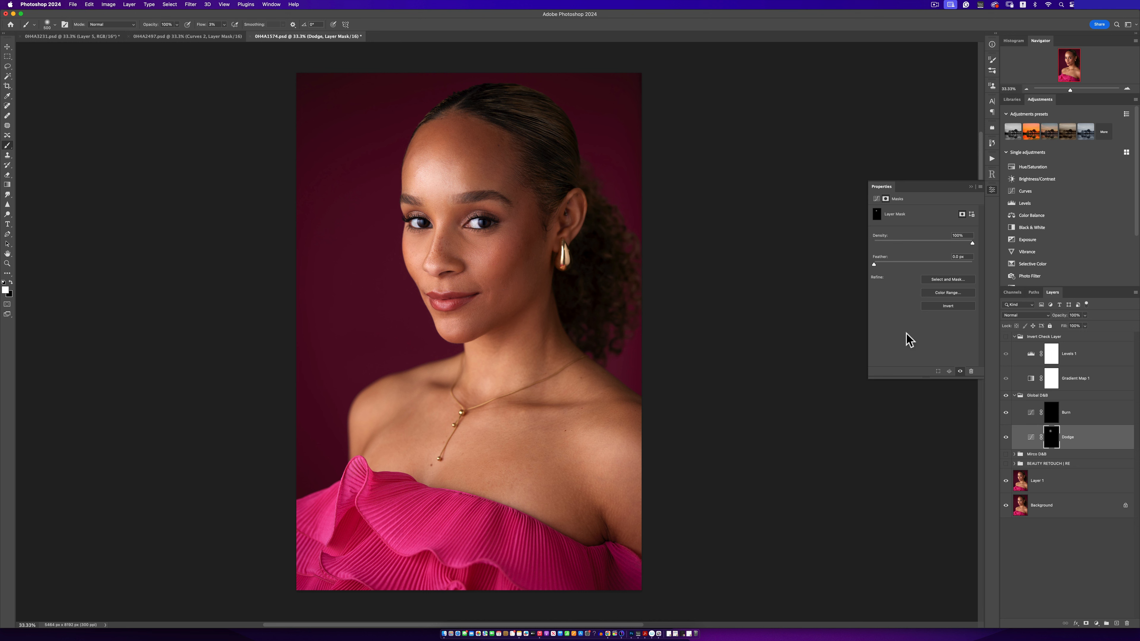
Step: Examine the eyes, nose, mouth and whole portrait at several magnifications for areas that need dodging
key("bracketleft")
key("bracketleft")
key("bracketleft")
key("bracketleft")
key("bracketleft")
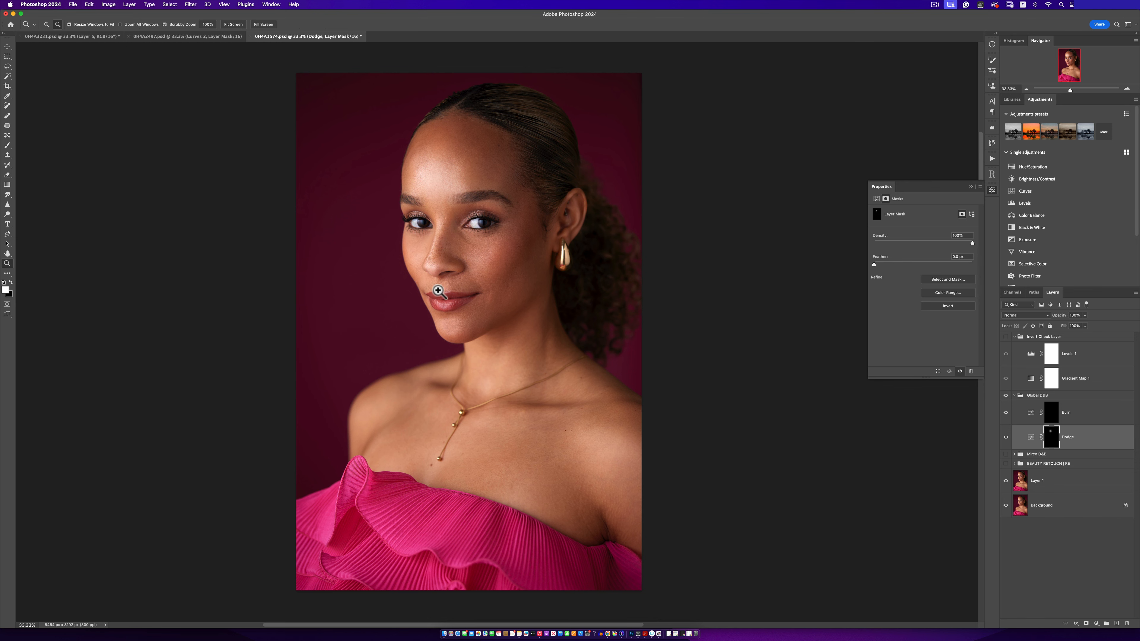
scroll(445, 294, "up", 3)
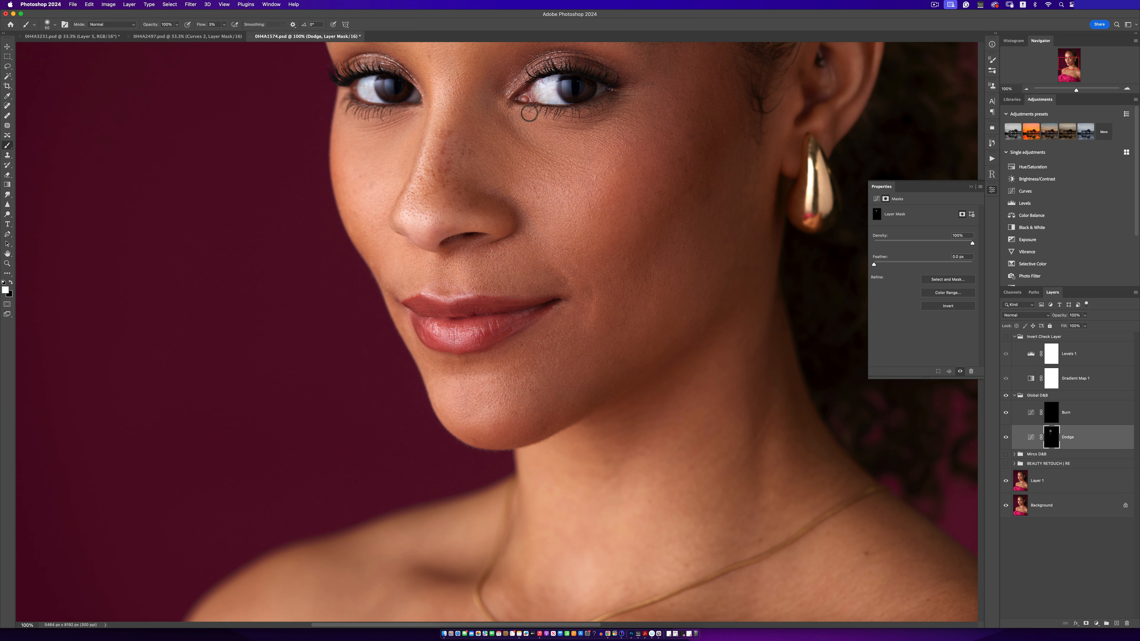
key("bracketright")
key("bracketleft")
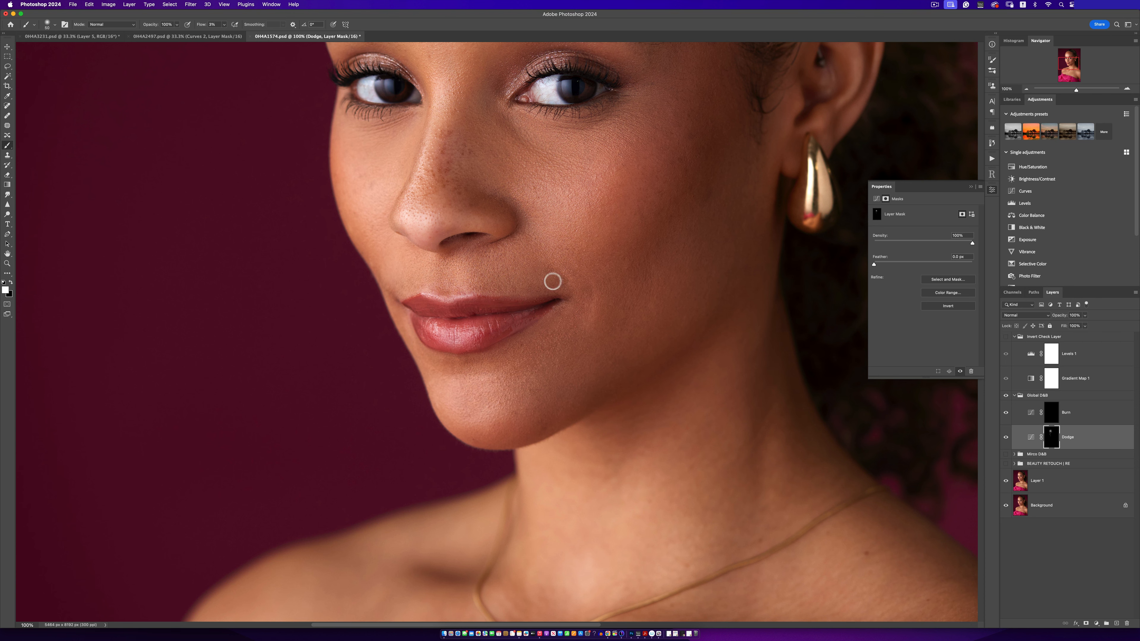
key("z")
left_click(532, 343, "alt")
left_click(508, 375, "alt")
left_click(513, 374, "alt")
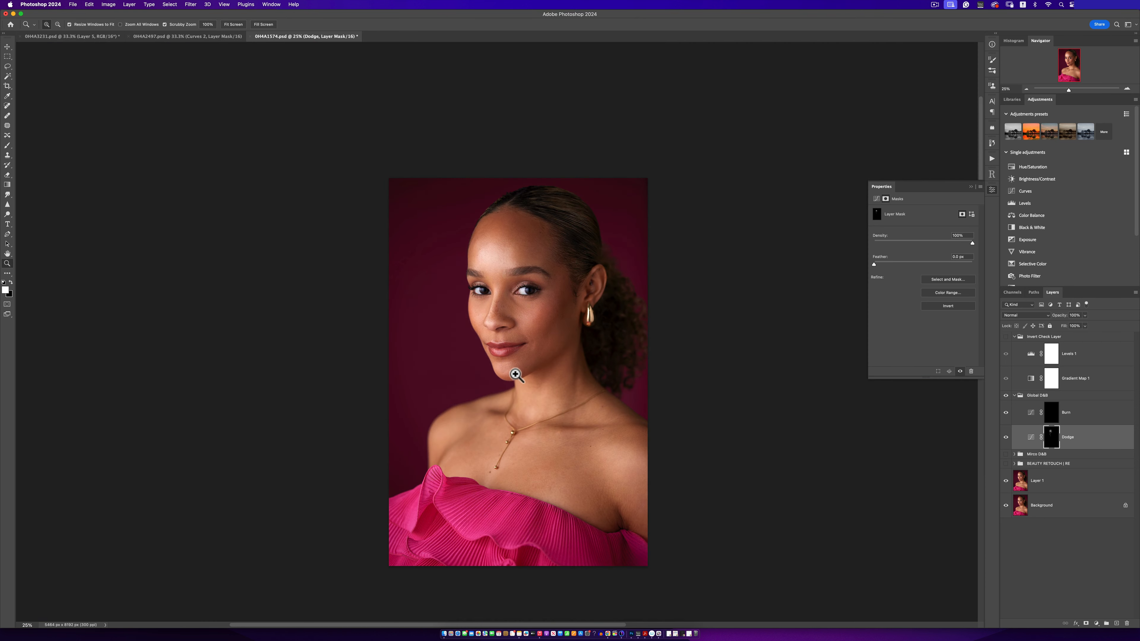
left_click(514, 374)
left_click(522, 375)
key("b")
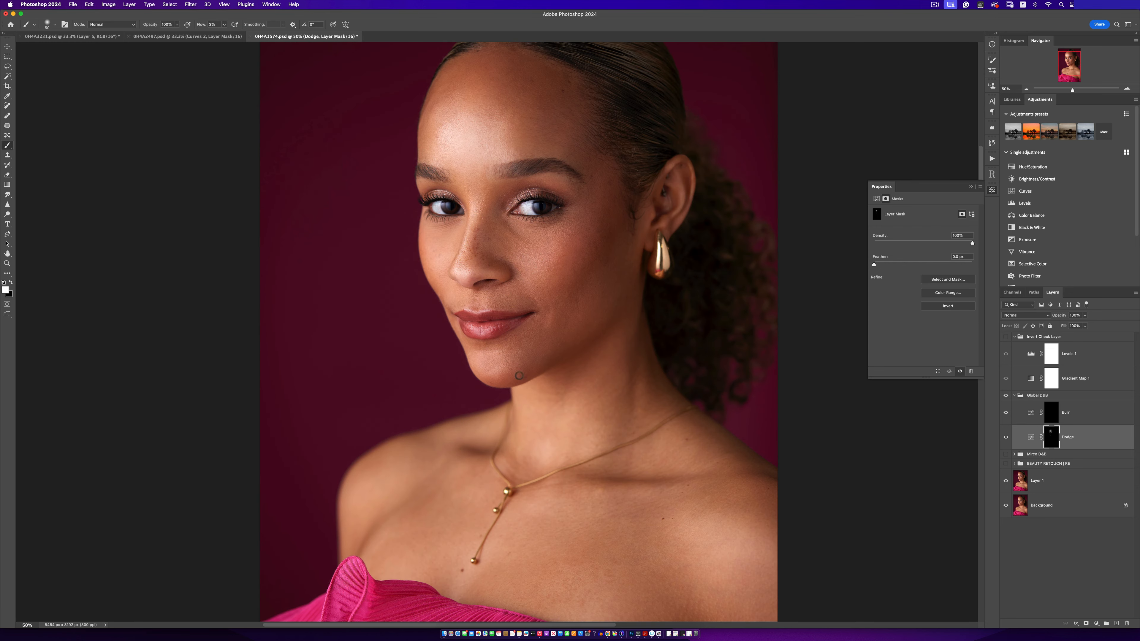
Step: Dodge the chin and the cheek below the eye with a larger soft brush on the Dodge mask
key("bracketright")
key("bracketright")
key("bracketright")
key("bracketright")
key("bracketright")
key("bracketright")
key("bracketright")
left_click_drag(488, 367, 526, 358)
key("bracketleft")
mouse_move(558, 247)
left_mouse_down()
mouse_move(526, 253)
mouse_move(525, 279)
mouse_move(537, 256)
left_mouse_up()
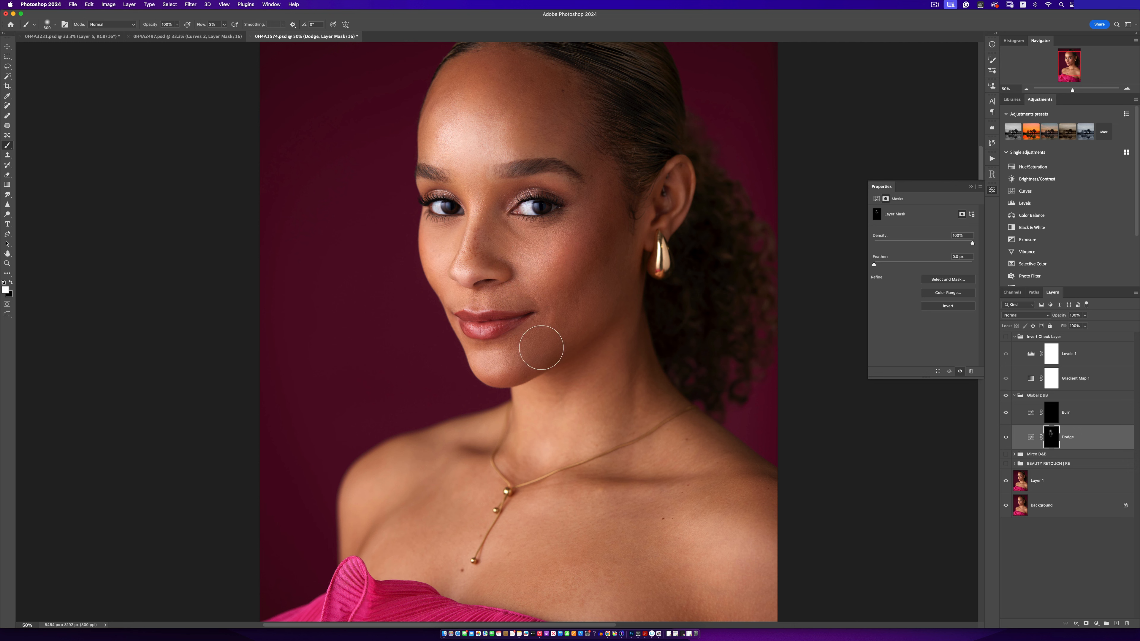
Step: Dodge the neck and, with a smaller brush, the collarbone highlights on the Dodge mask
left_click_drag(569, 448, 561, 433)
key("bracketleft")
key("bracketleft")
key("bracketleft")
key("bracketleft")
mouse_move(649, 498)
left_mouse_down()
mouse_move(602, 500)
mouse_move(667, 493)
mouse_move(564, 483)
left_mouse_up()
Step: Dodge the upper chest near the shoulder with a larger brush and check the whole portrait
key("bracketright")
key("bracketright")
key("bracketright")
key("bracketright")
key("bracketright")
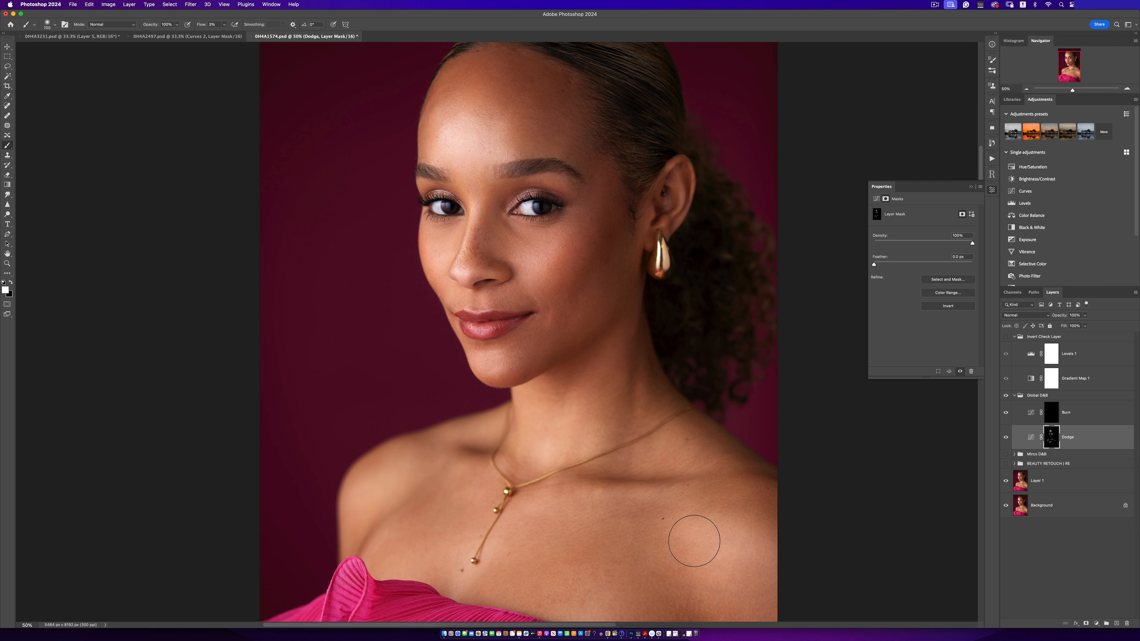
left_click_drag(696, 551, 723, 601)
key("z")
left_click(568, 454, "alt")
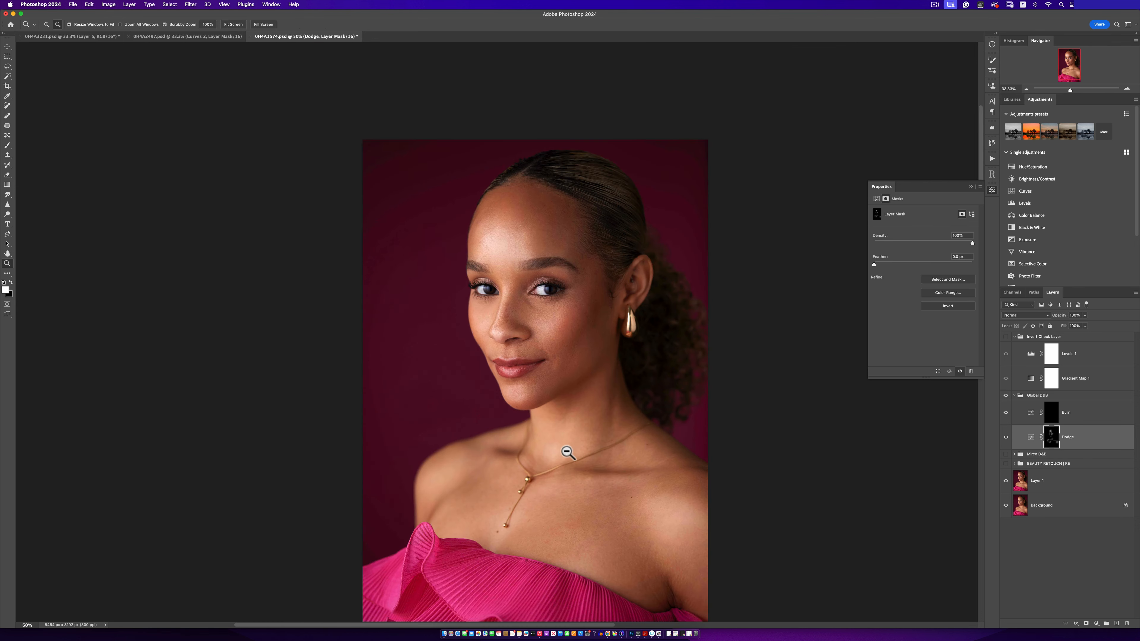
left_click(567, 454, "alt")
left_click(591, 480)
key("b")
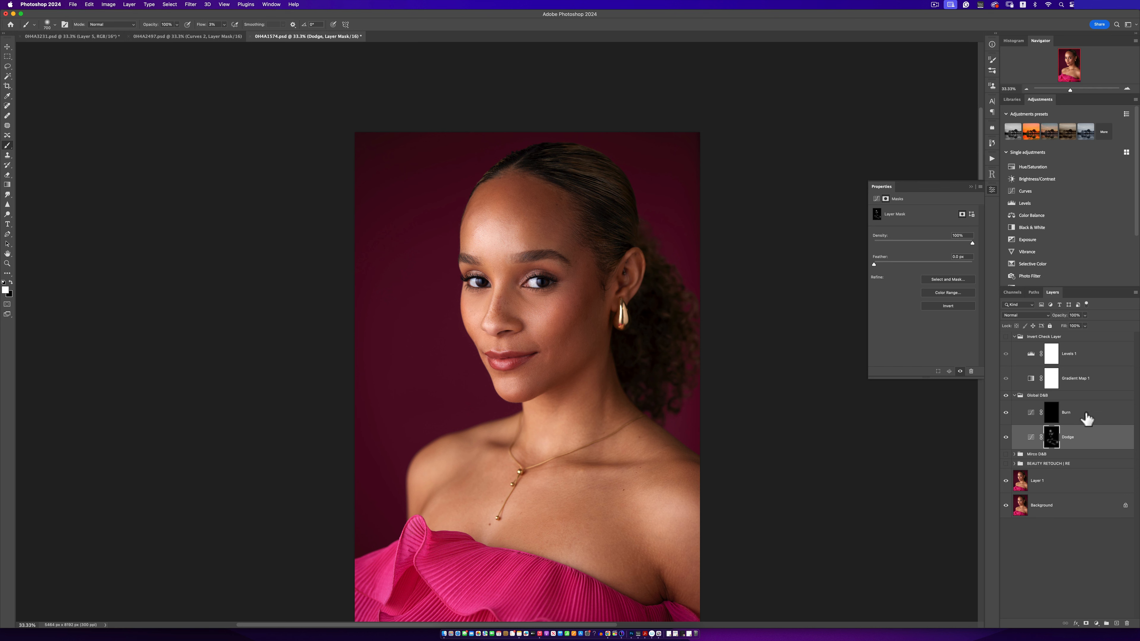
Step: Deepen the shadows around the forehead and face by painting white on the Burn layer mask with varying brush sizes
left_click(1050, 421)
key("bracketright")
key("bracketright")
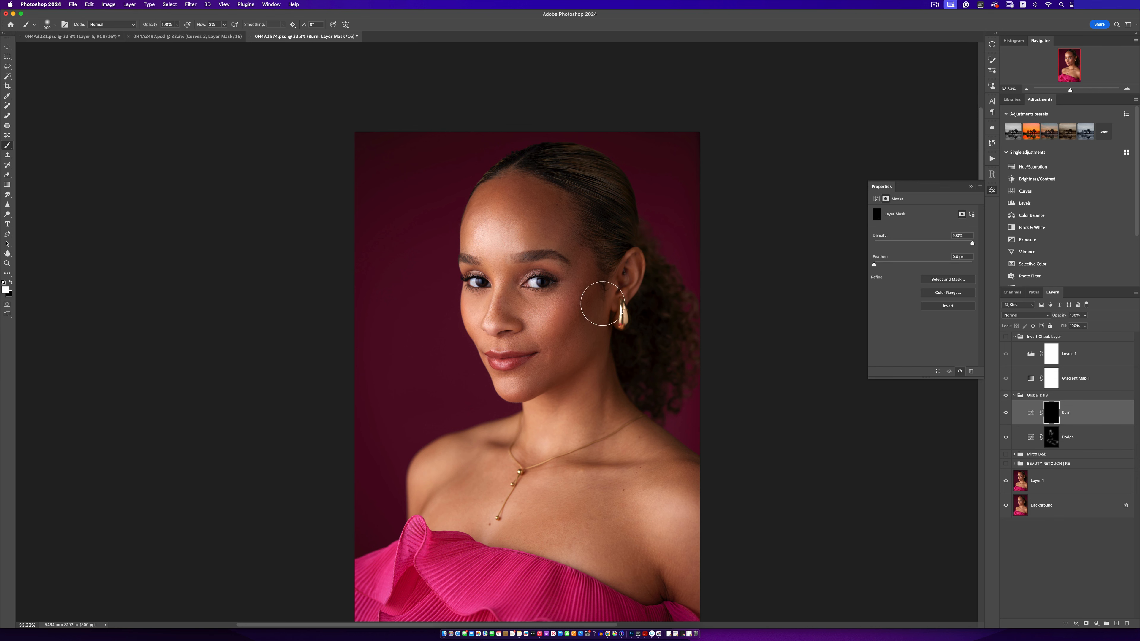
mouse_move(549, 246)
left_mouse_down()
mouse_move(560, 199)
mouse_move(552, 220)
mouse_move(492, 244)
mouse_move(506, 211)
left_mouse_up()
key("bracketleft")
key("bracketleft")
key("bracketleft")
key("bracketleft")
key("bracketright")
key("bracketright")
key("bracketright")
key("bracketright")
key("bracketleft")
key("bracketleft")
key("bracketleft")
key("bracketright")
key("bracketright")
key("bracketright")
key("bracketleft")
key("bracketright")
key("bracketright")
Step: Make the Micro D&B and BEAUTY RETOUCH groups visible again and review the portrait both close up and in full
key("z")
left_click(543, 286)
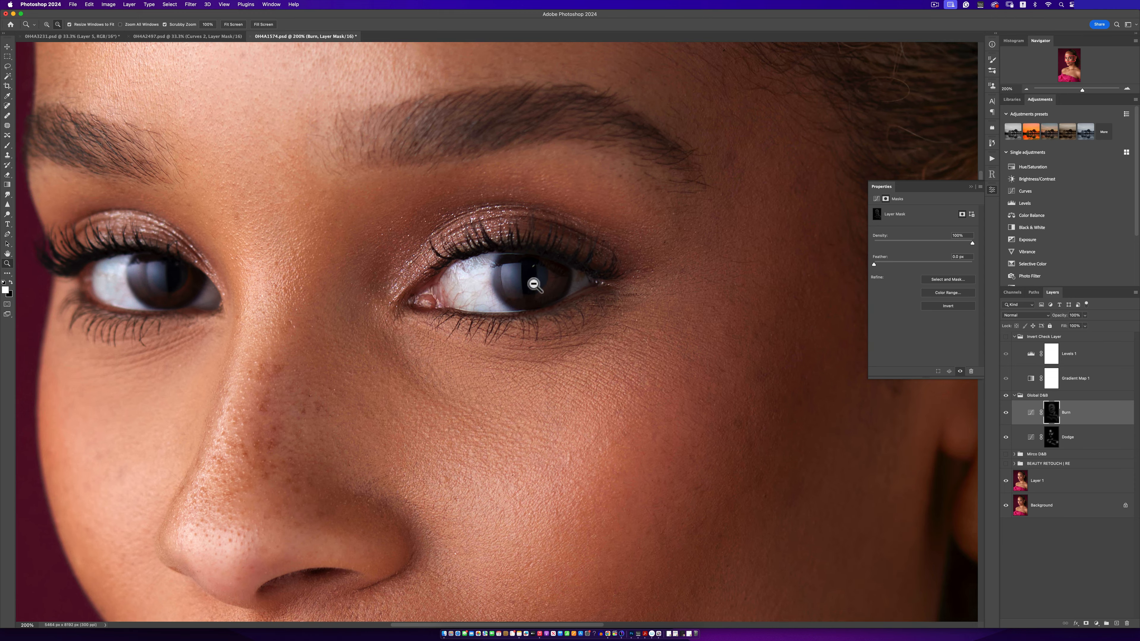
left_click(539, 293, "alt")
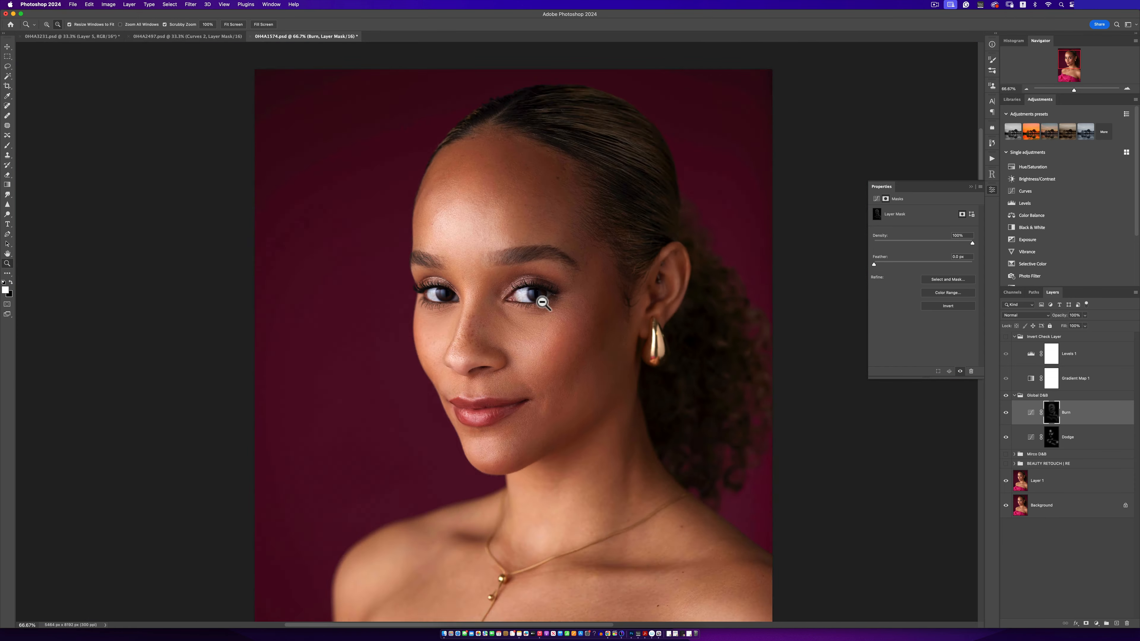
key("b")
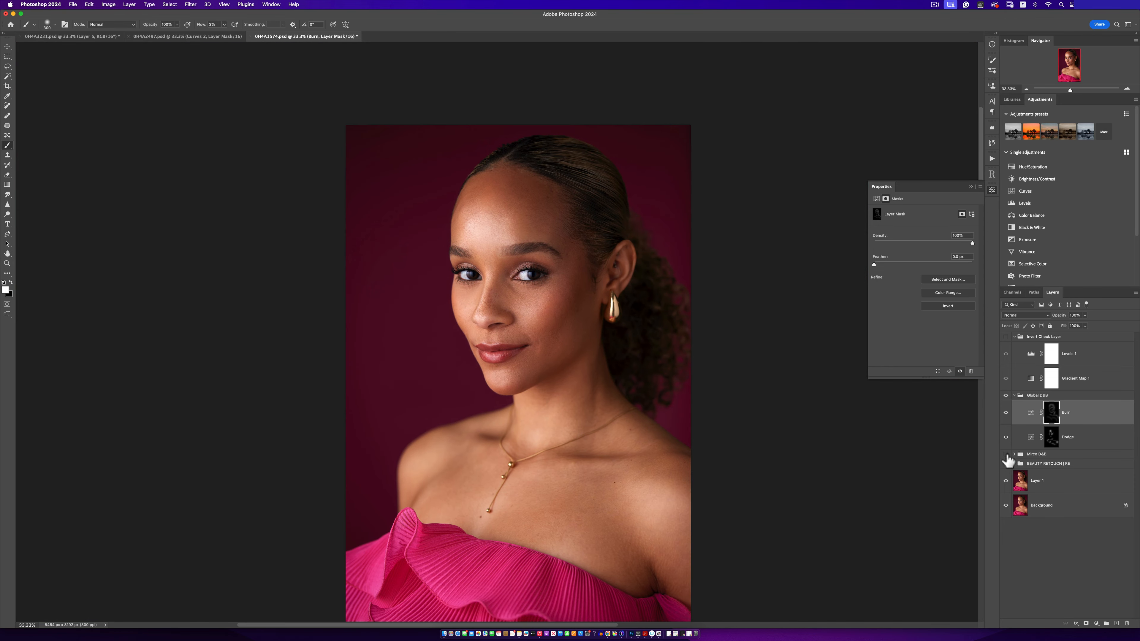
key("z")
left_click(533, 398, "alt")
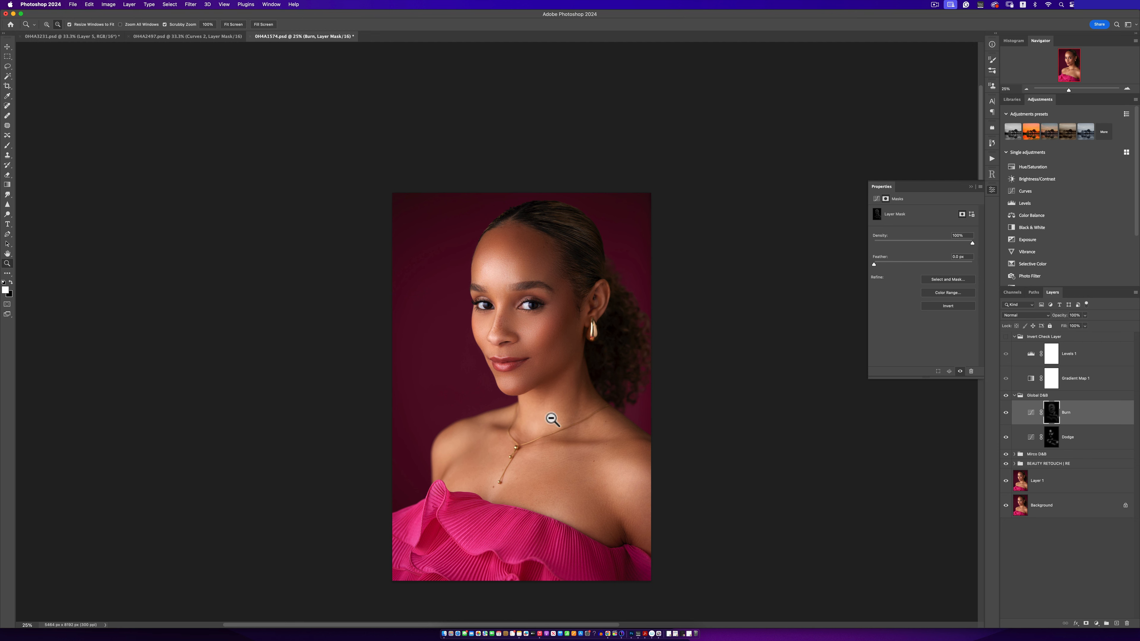
left_click(532, 415, "alt")
left_click(545, 414)
left_click(545, 413)
left_click(553, 410)
left_click(553, 410, "alt")
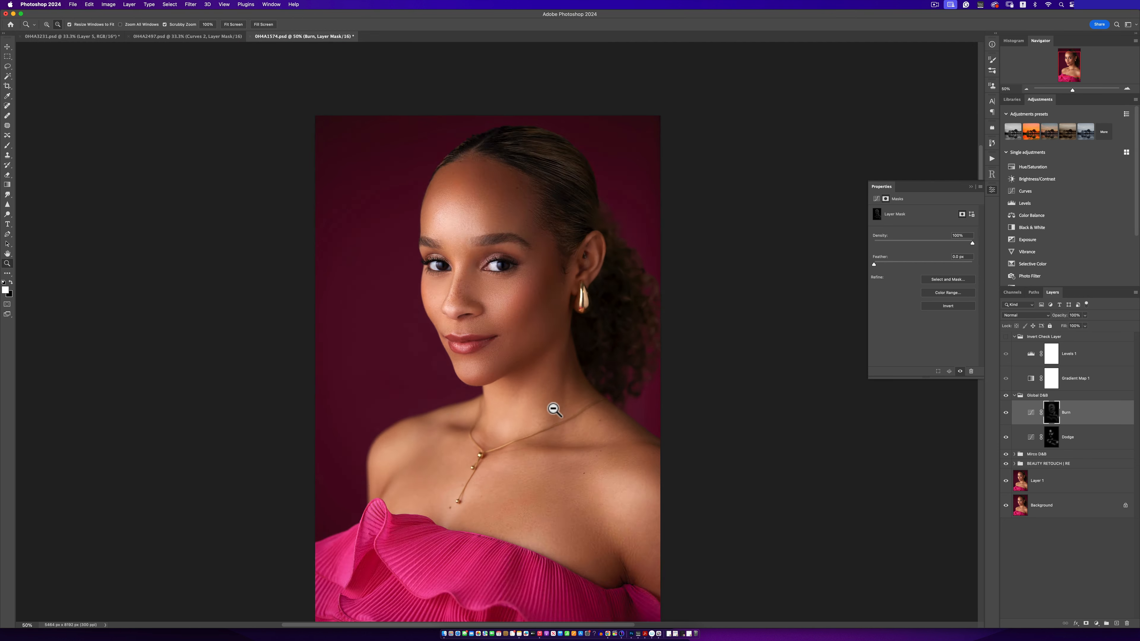
left_click(554, 409, "alt")
key("b")
Step: Lower the Dodge layer's opacity to about 75% and check the portrait at reduced size
left_click(1053, 442)
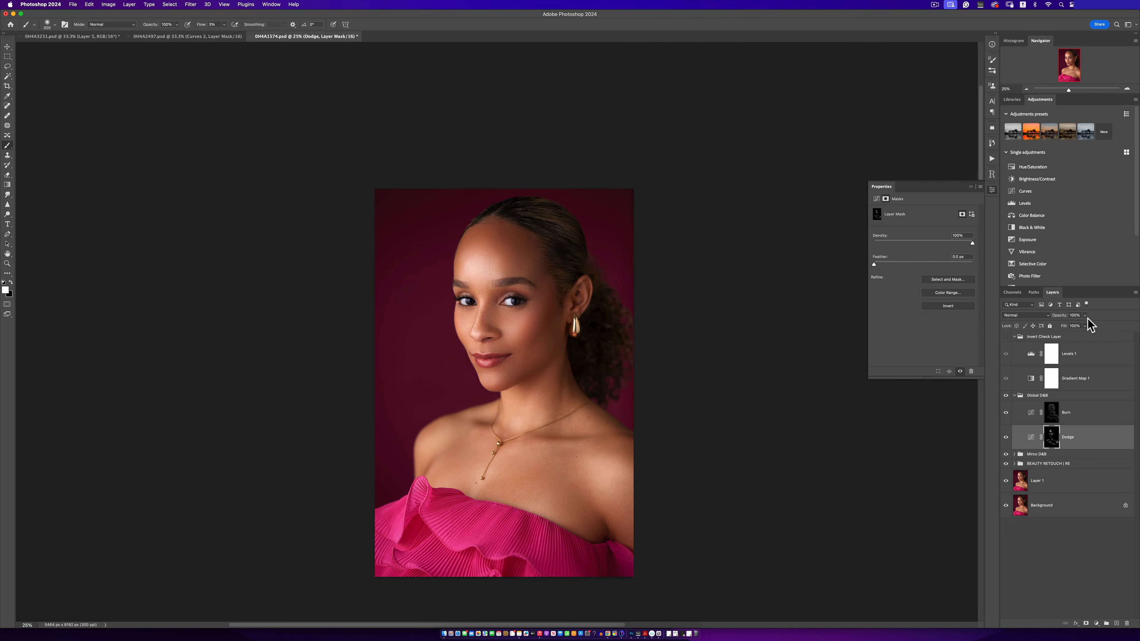
left_click(1085, 326)
key("z")
left_click(454, 354, "alt")
left_click(457, 353, "alt")
Step: Dodge the shadow beneath the outer corner of the eye nearest the earring on the Dodge mask
left_click(479, 325)
left_click(481, 328)
left_click(481, 328)
left_click(481, 329)
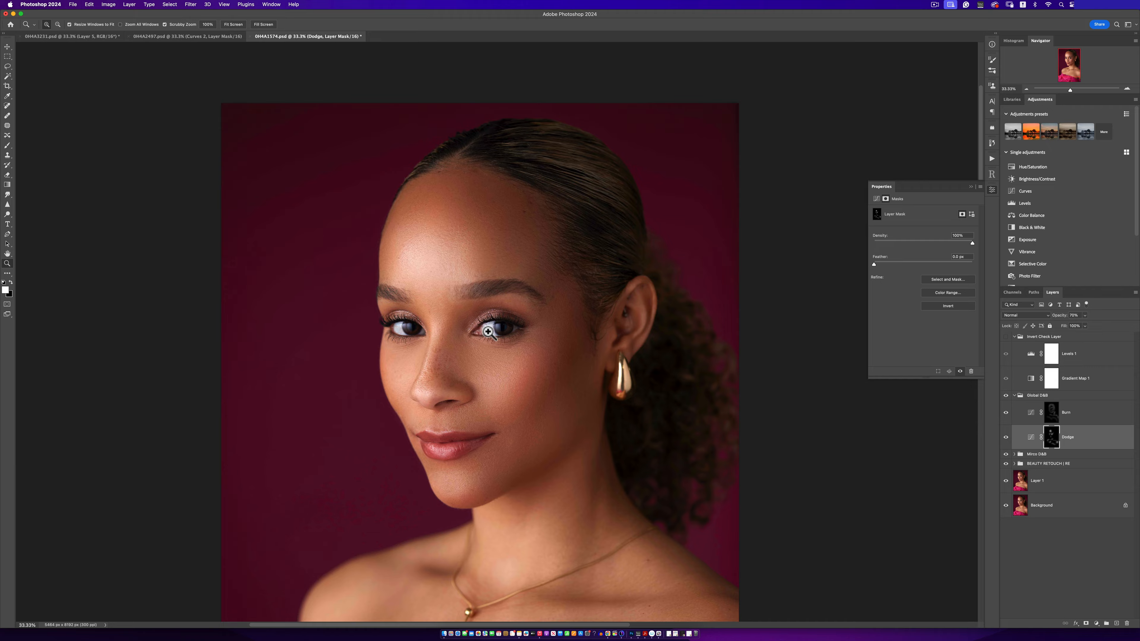
left_click(489, 333)
left_click(490, 334)
left_click(492, 335)
left_click(494, 335)
key("b")
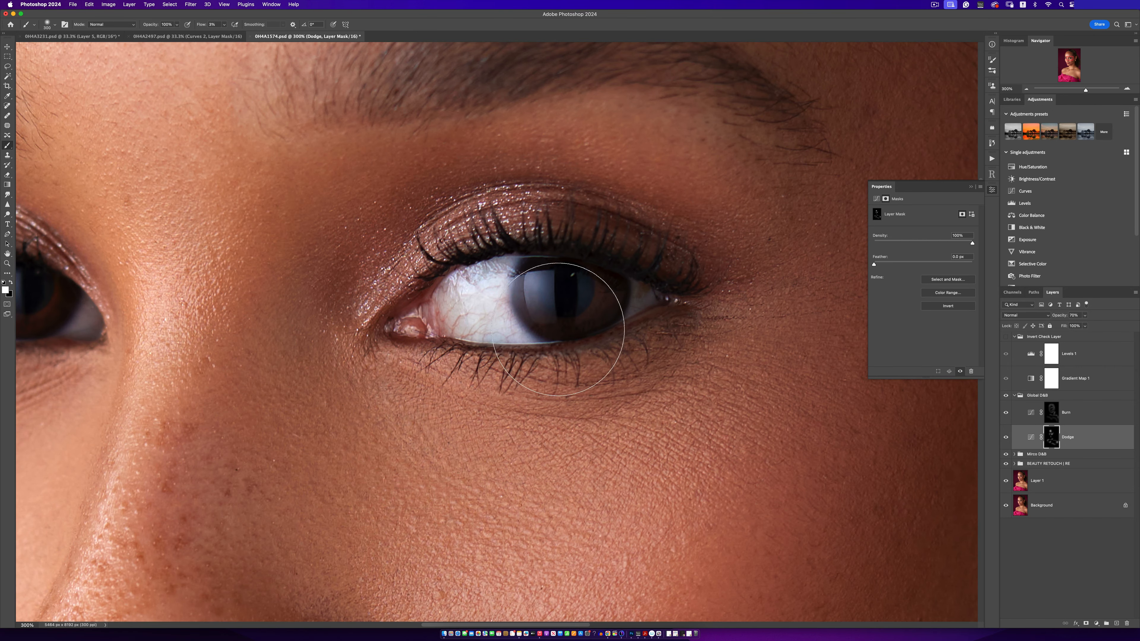
mouse_move(669, 374)
left_mouse_down()
mouse_move(651, 367)
mouse_move(657, 373)
left_mouse_up()
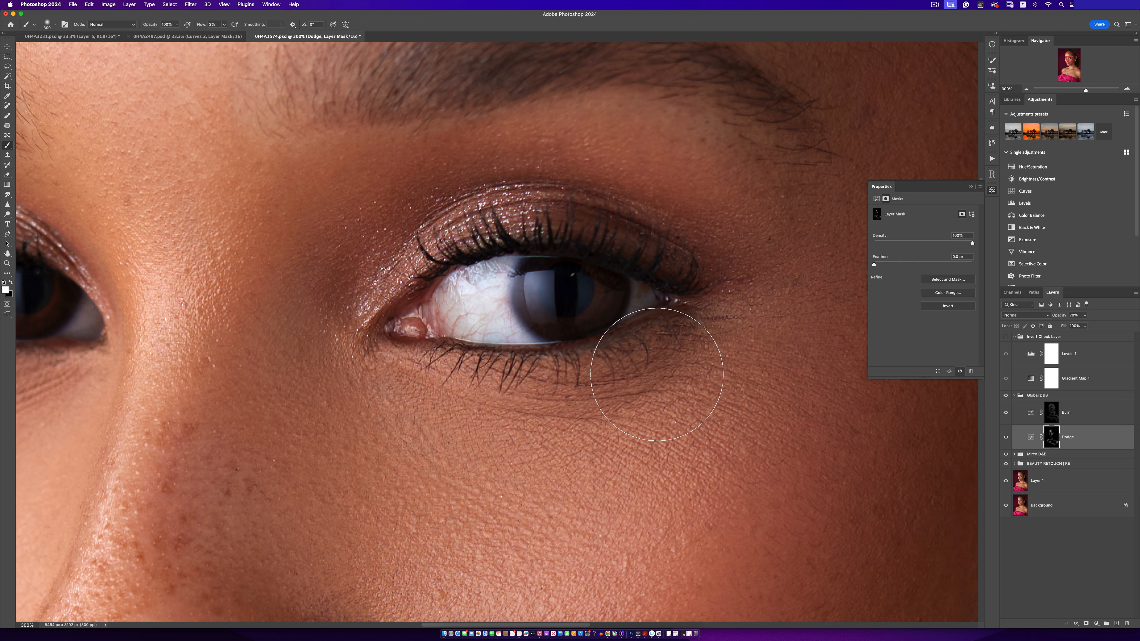
Step: Collapse the Global D&B group, add a Curves adjustment layer above it with raised midtones, and invert its mask to black
left_click(1015, 396)
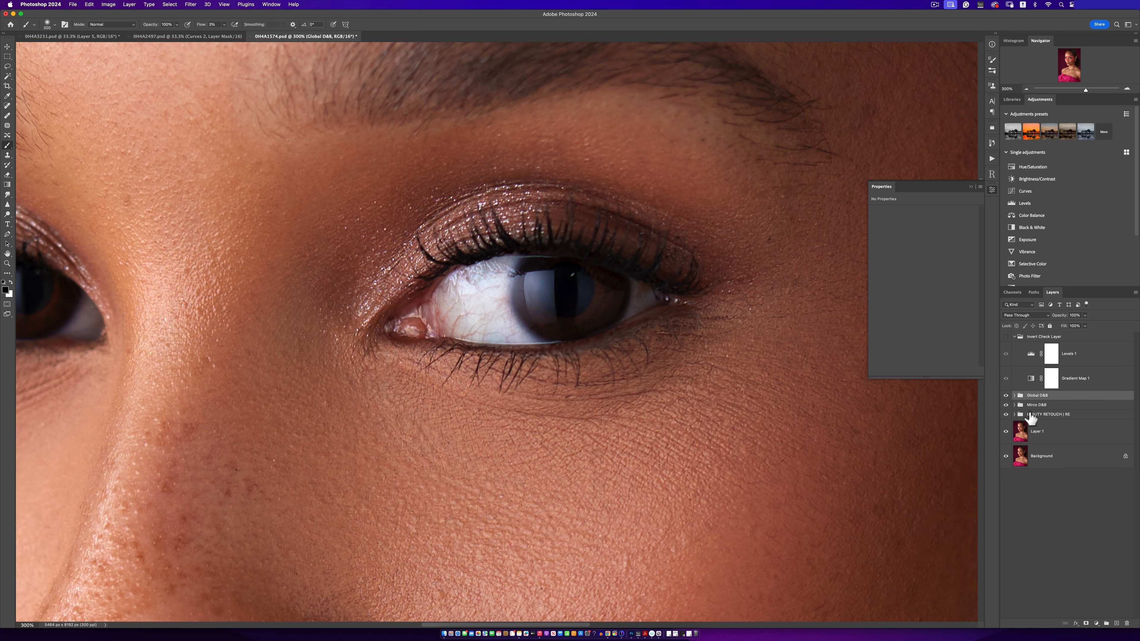
left_click(1096, 622)
left_click(1032, 477)
left_click_drag(929, 266, 927, 248)
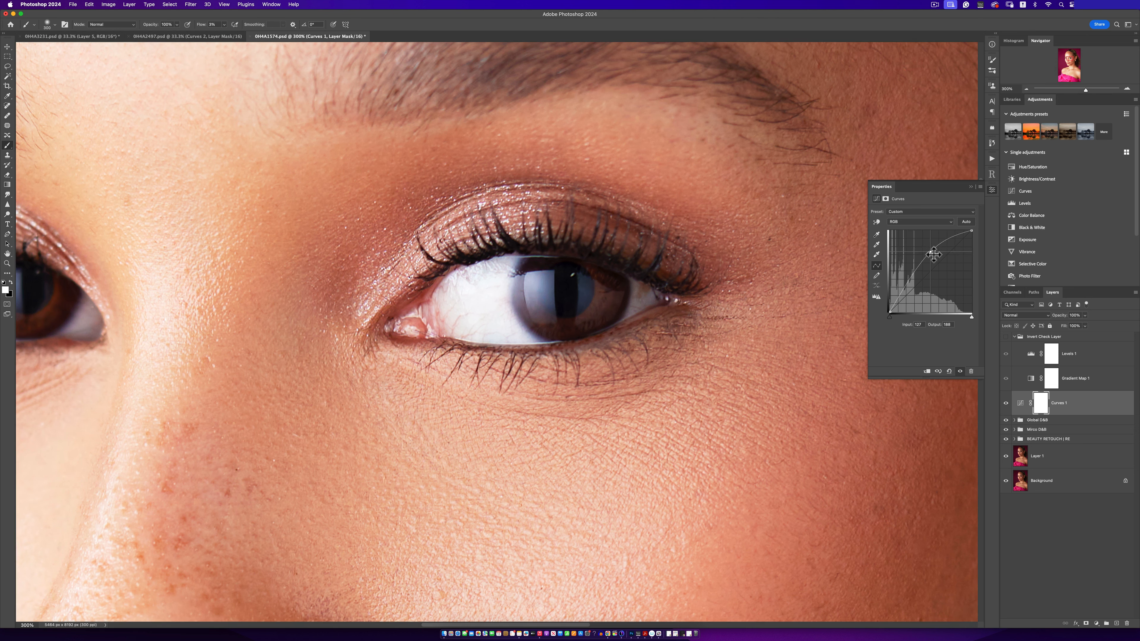
key("super+i")
Step: Shrink the brush to fit inside the iris, make a first brightening stroke and raise the brush flow to 100%
key("bracketleft")
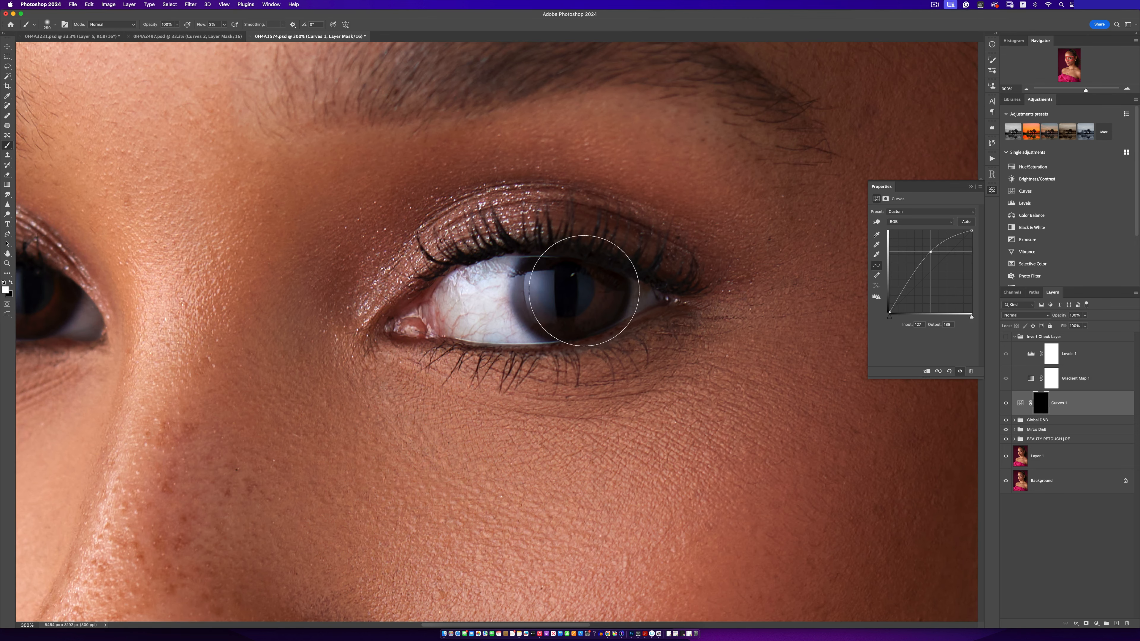
key("bracketleft")
key("bracketleft")
key("bracketleft")
key("bracketleft")
key("bracketleft")
key("bracketleft")
key("bracketleft")
key("bracketleft")
key("bracketleft")
key("bracketleft")
mouse_move(594, 305)
left_mouse_down()
mouse_move(606, 298)
mouse_move(559, 321)
mouse_move(590, 313)
left_mouse_up()
left_click(225, 25)
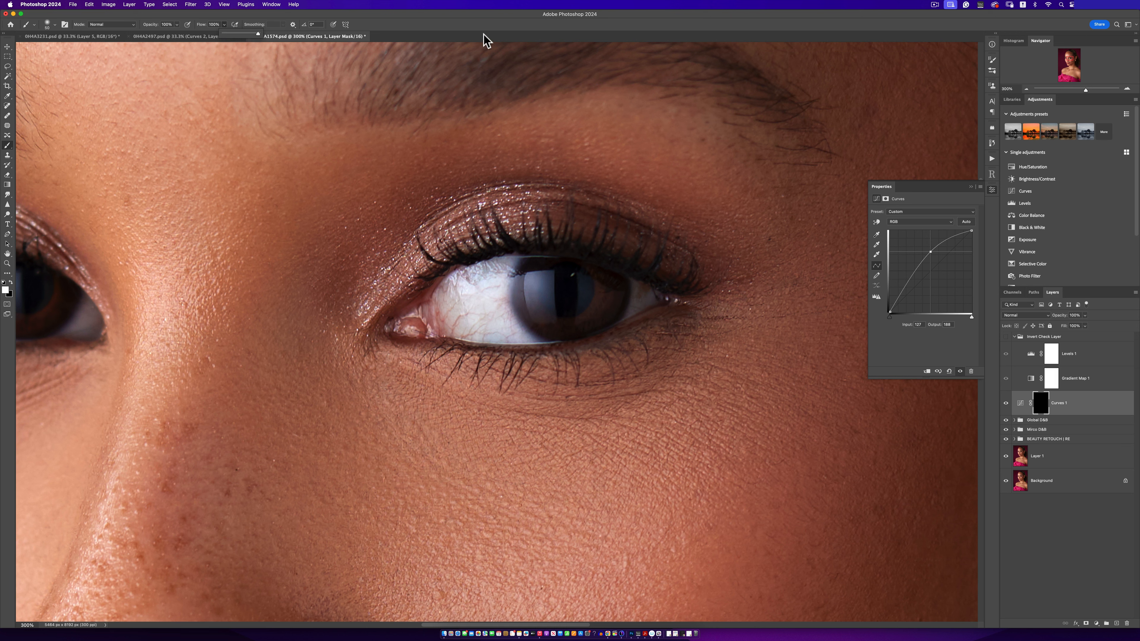
Step: Brighten the irises of both eyes by painting white on the Curves 1 mask, and switch the painting colour to black
key("bracketleft")
mouse_move(562, 282)
left_mouse_down()
mouse_move(608, 297)
mouse_move(572, 326)
left_mouse_up()
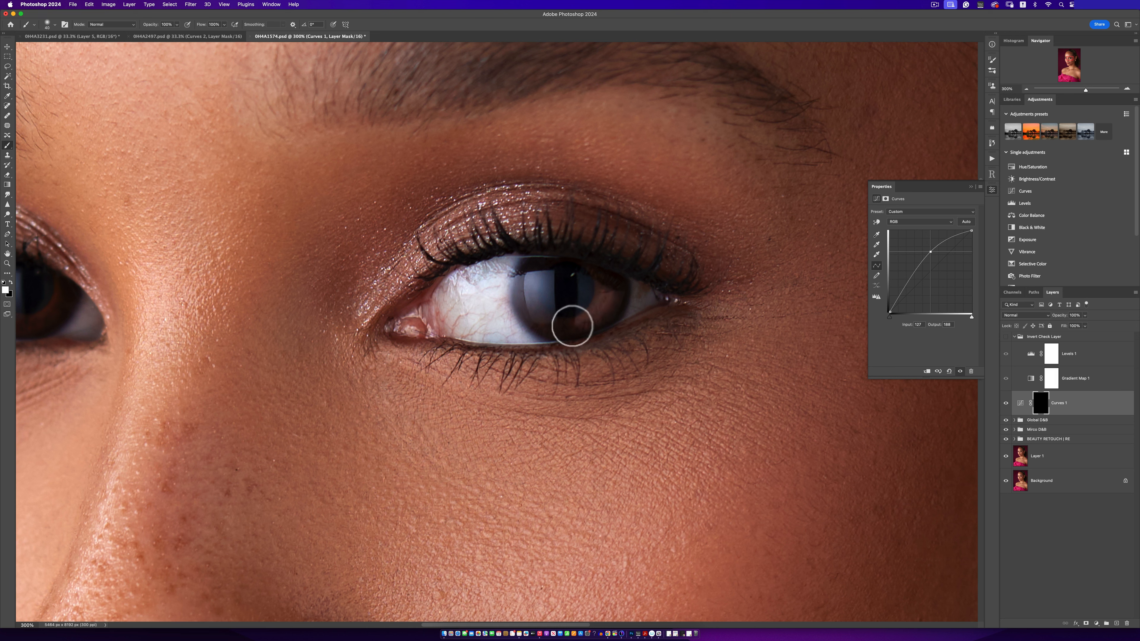
left_click_drag(272, 316, 512, 324)
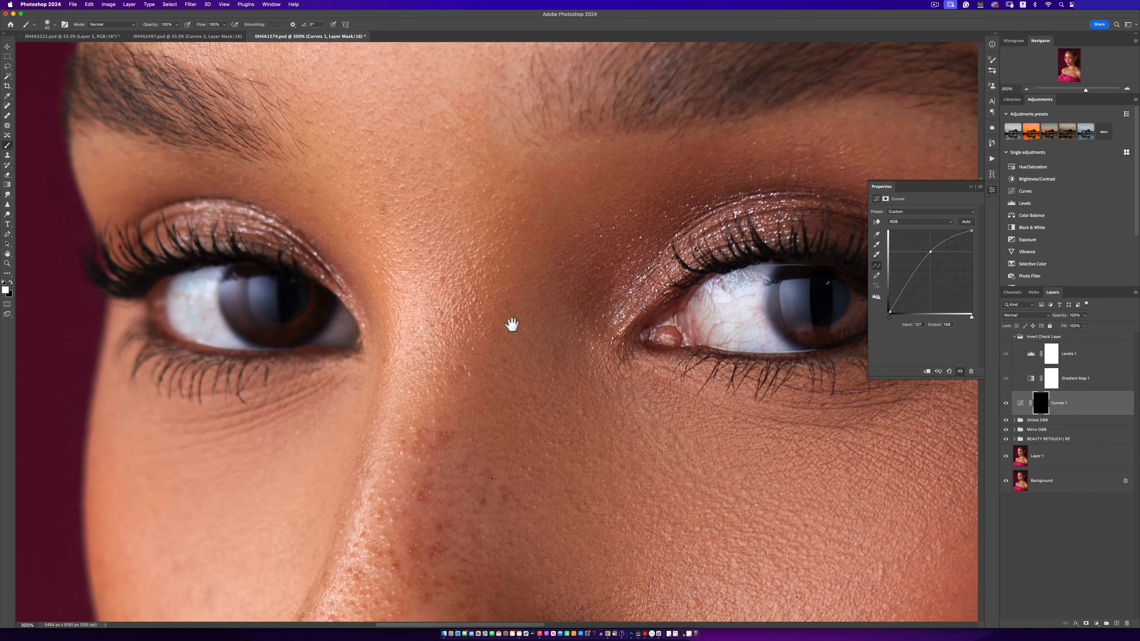
mouse_move(305, 323)
left_mouse_down()
mouse_move(261, 330)
mouse_move(241, 303)
mouse_move(307, 335)
mouse_move(288, 323)
mouse_move(295, 283)
mouse_move(227, 302)
mouse_move(247, 315)
mouse_move(243, 281)
mouse_move(260, 298)
left_mouse_up()
key("x")
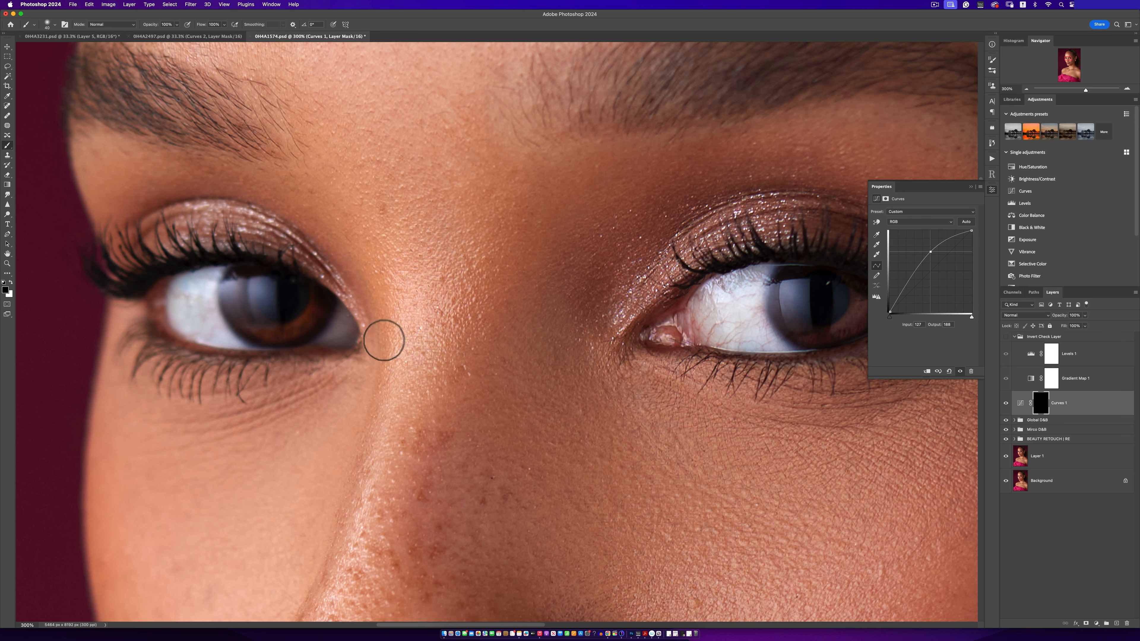
Step: Check the brightened eyes on the whole portrait and reduce the Curves 1 layer's opacity to 84%
key("z")
left_click(398, 350, "alt")
left_click(397, 350, "alt")
left_click(397, 350, "alt")
left_click(398, 350, "alt")
left_click(452, 367, "alt")
left_click(452, 366, "alt")
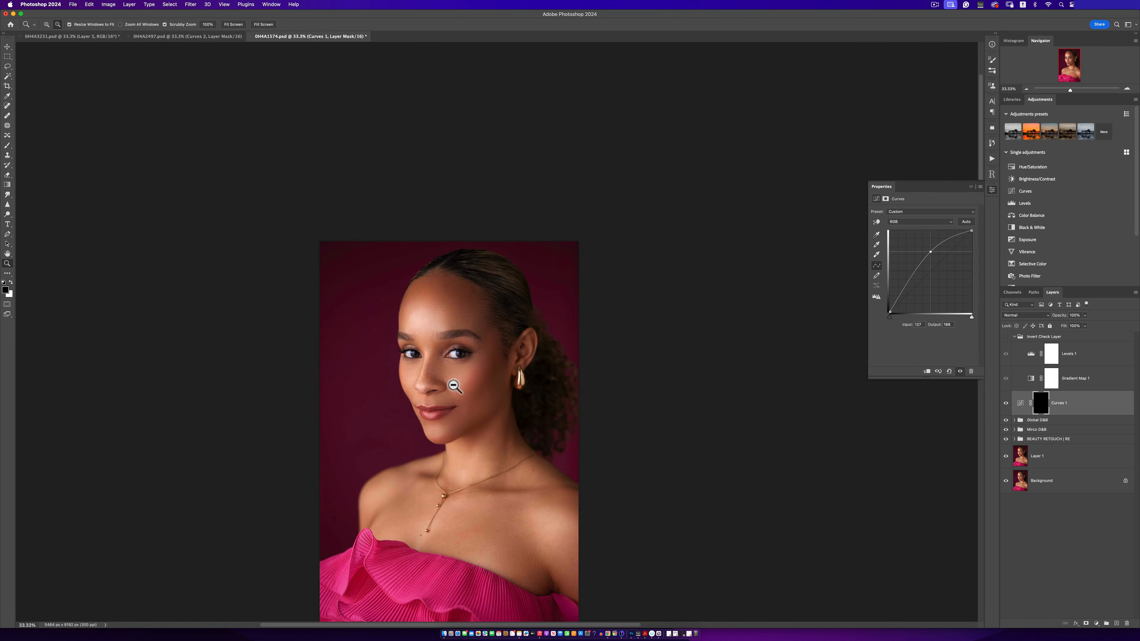
left_click(454, 387)
left_click_drag(462, 366, 448, 310)
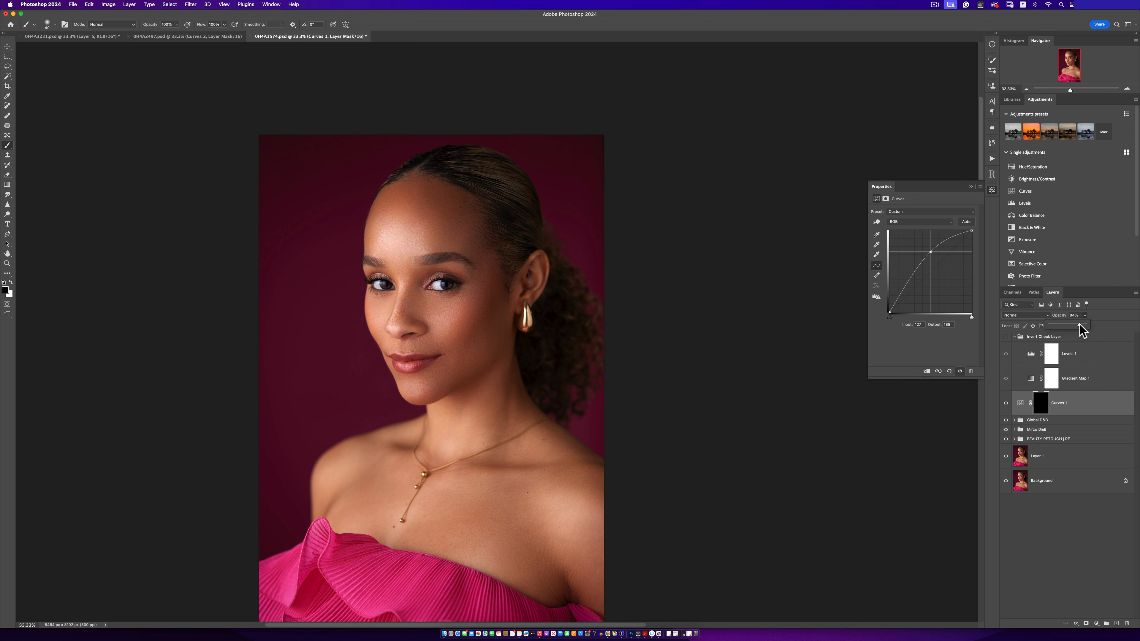
Step: Add a Color Lookup adjustment layer using the Signature Skintone 4.CUBE LUT and view its effect on the full portrait
left_click(1097, 625)
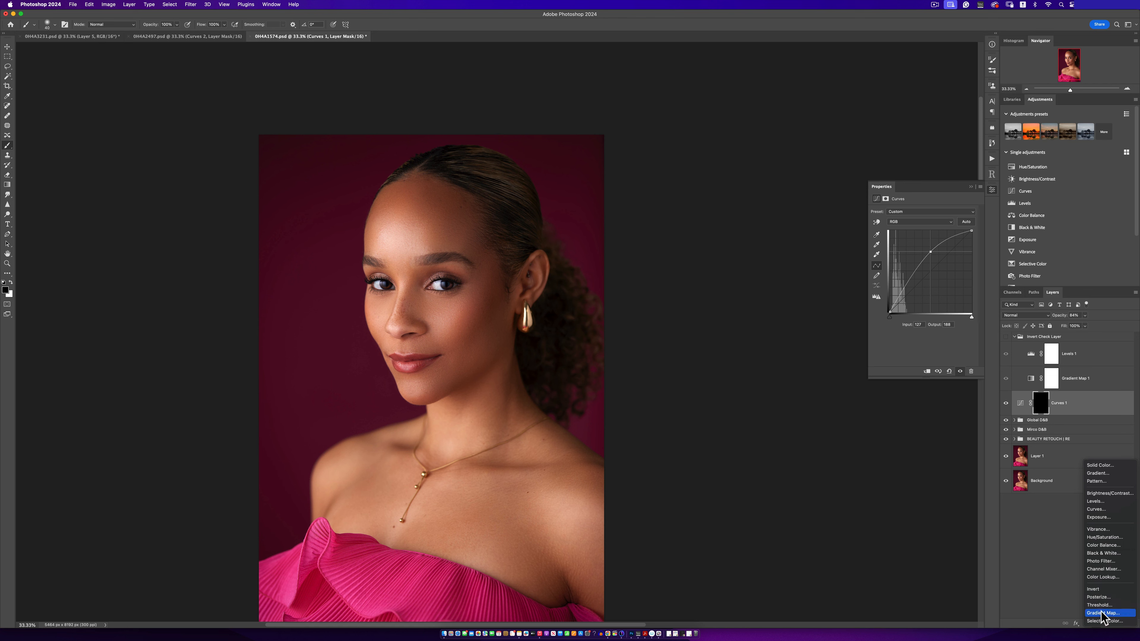
left_click(1101, 577)
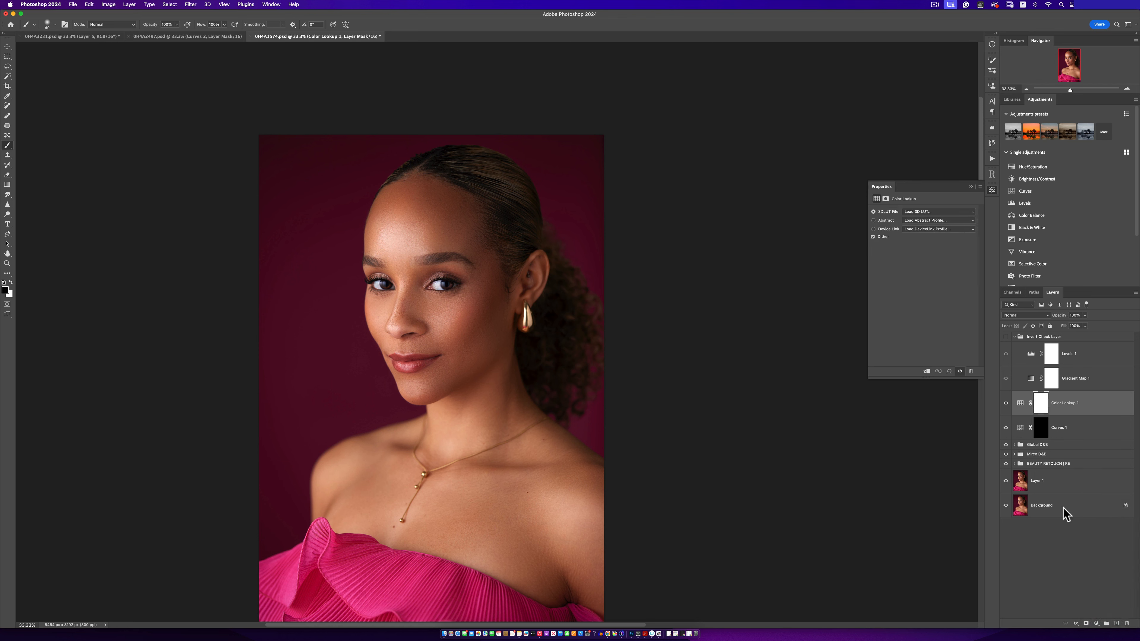
left_click(927, 210)
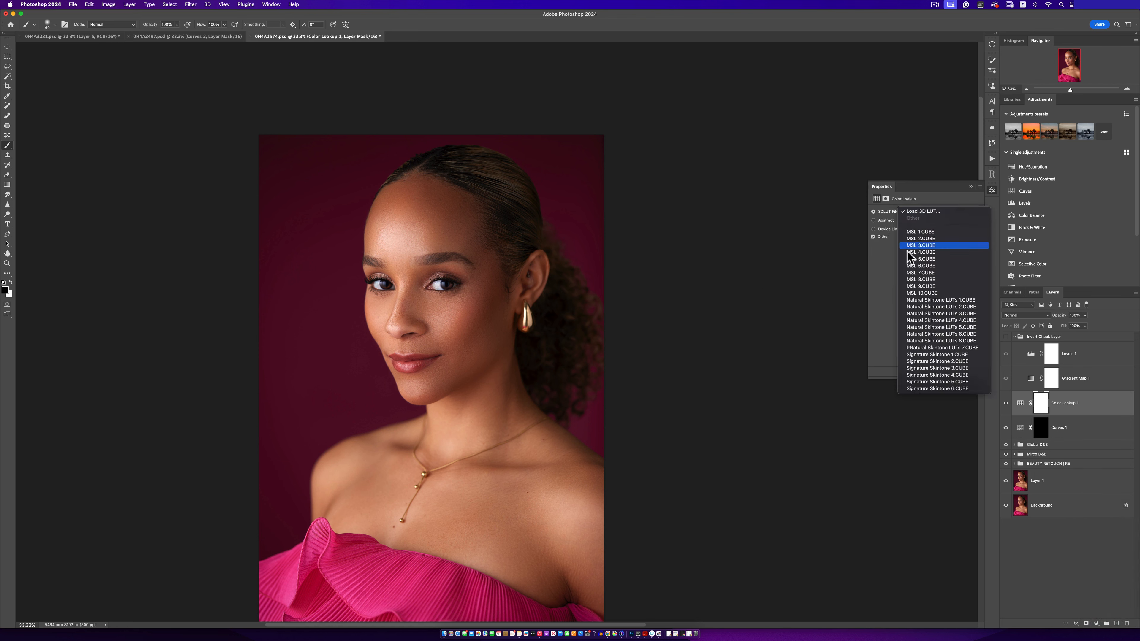
left_click(947, 376)
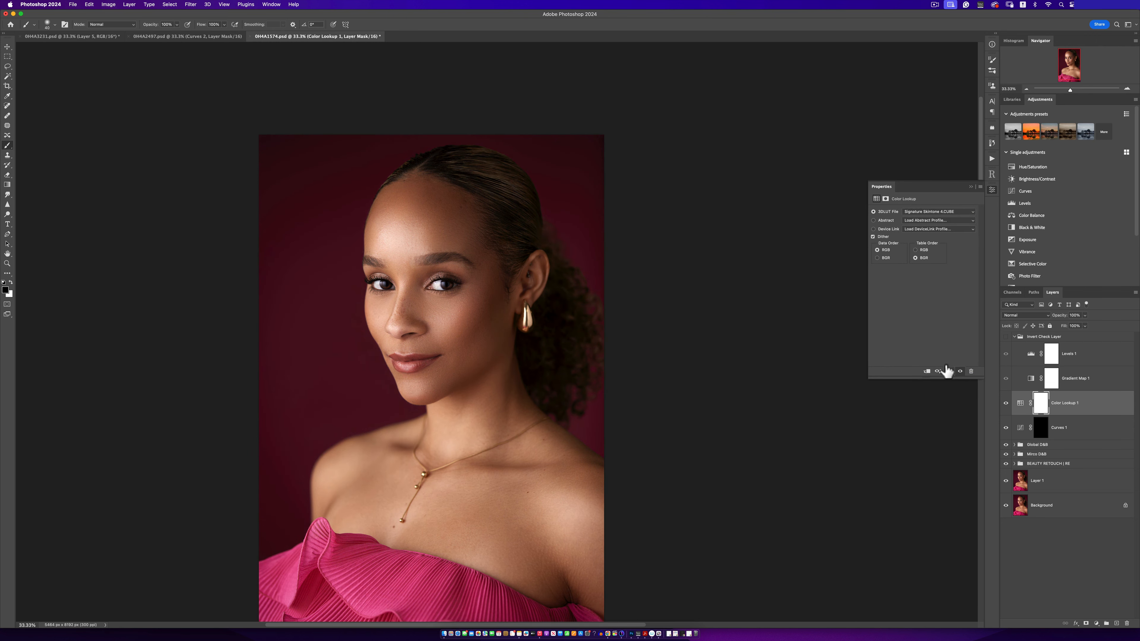
key("z")
left_click(506, 328, "alt")
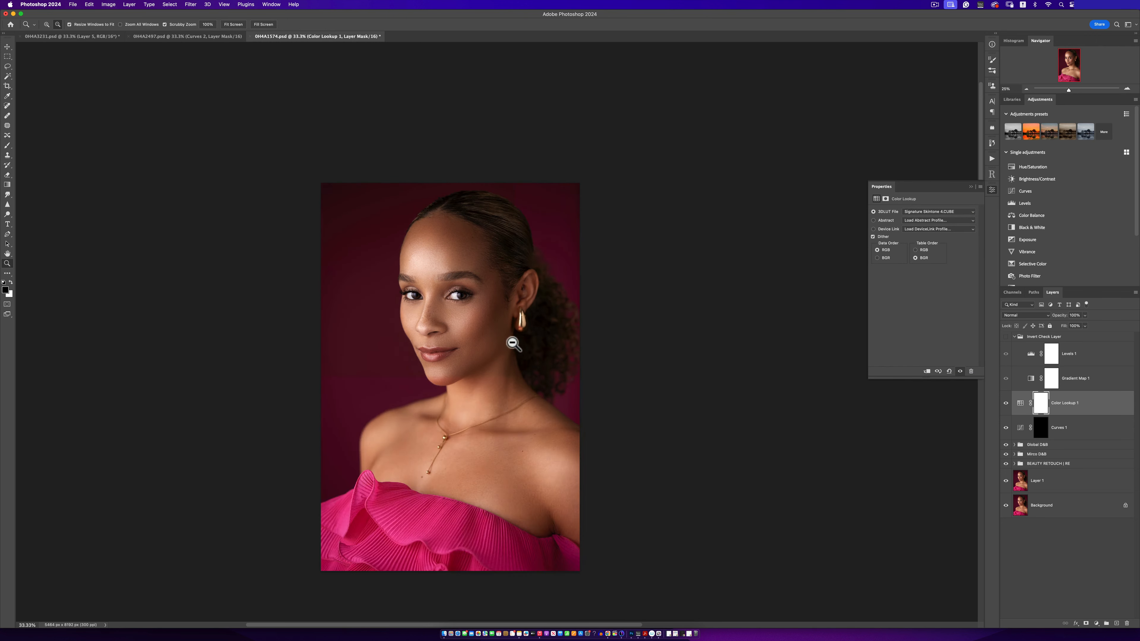
Step: Check the LUT grade at close range and reduce the Color Lookup 1 layer's opacity to 27%
left_click(508, 339, "alt")
double_click(514, 353)
left_click(514, 353)
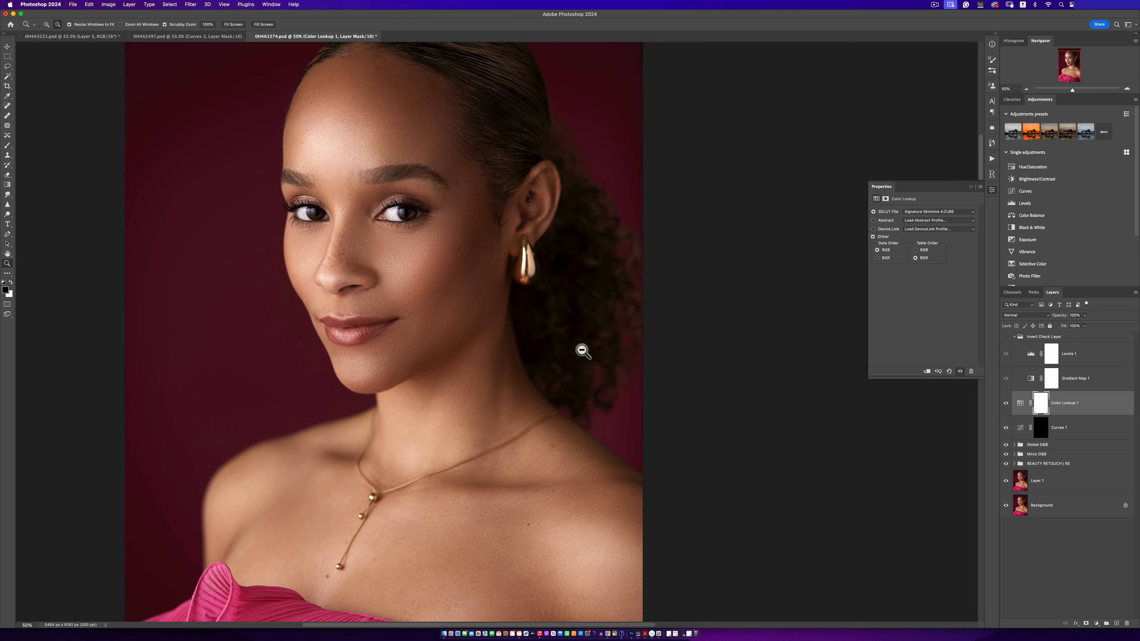
left_click(485, 378, "alt")
key("b")
left_click_drag(1086, 316, 1070, 321)
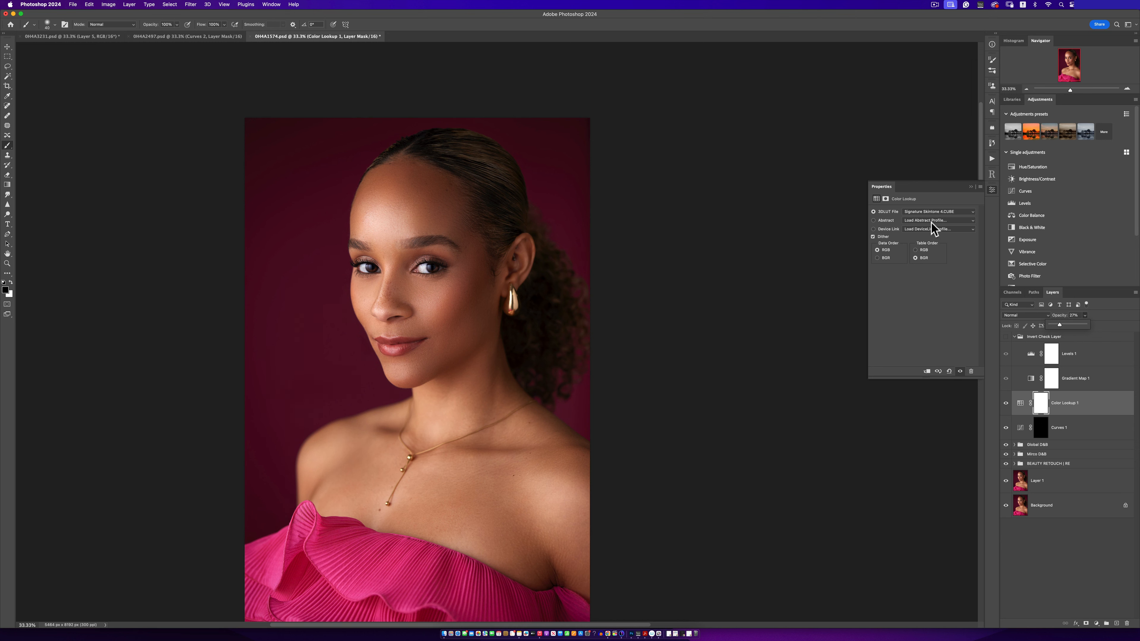
Step: Add a second Color Lookup adjustment using MSL 8.CUBE and move it out of the check group to just above Color Lookup 1
left_click(1094, 619)
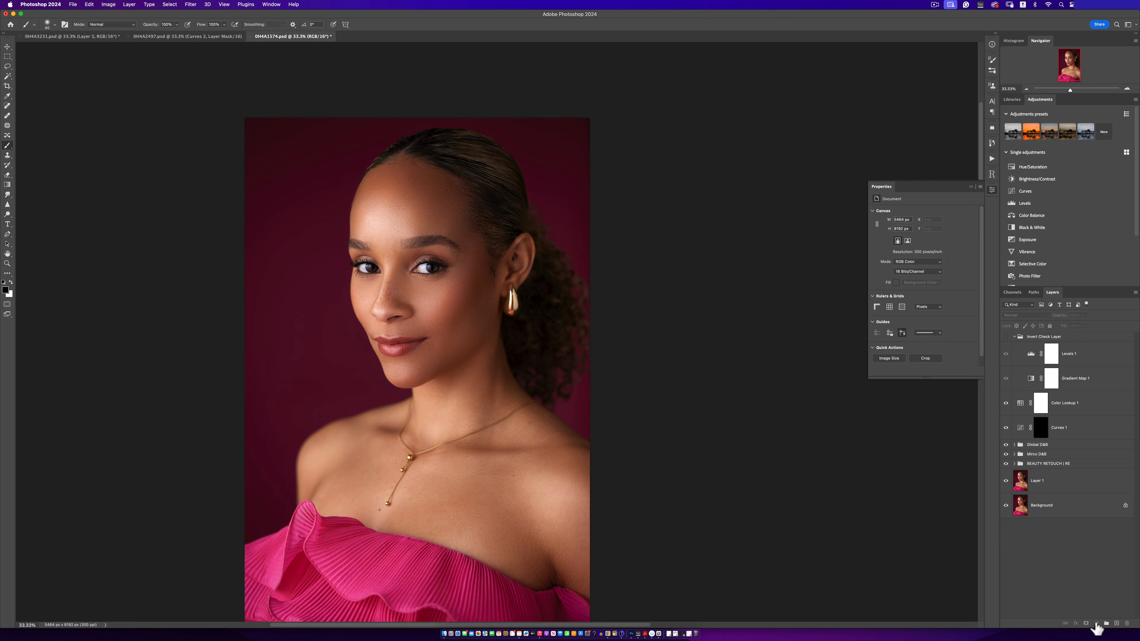
left_click(1096, 624)
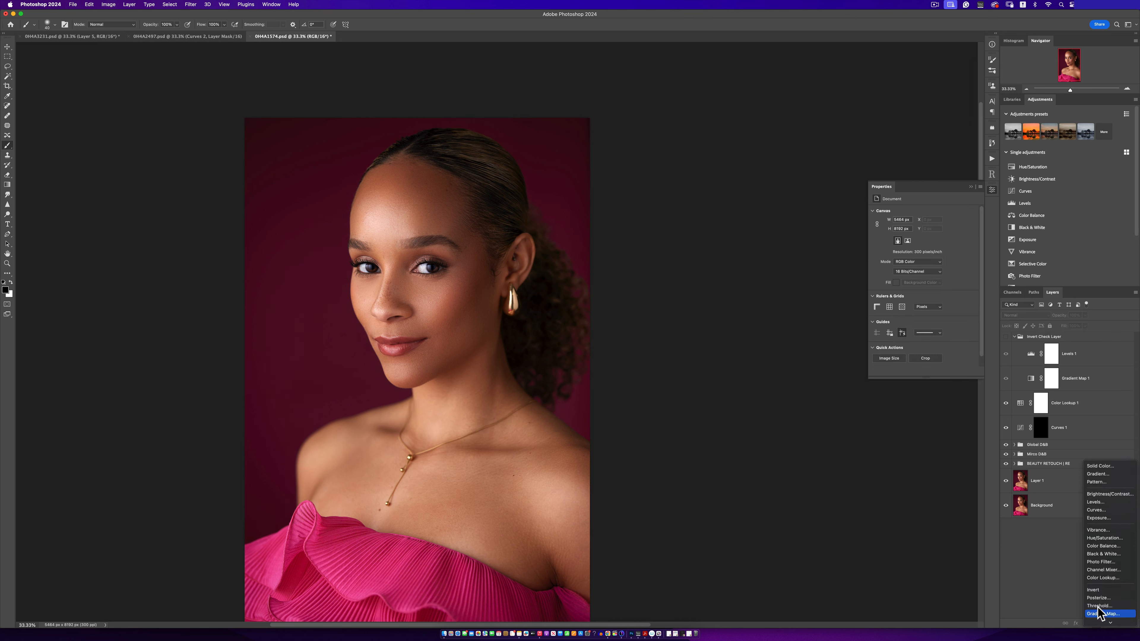
left_click(1102, 580)
left_click(934, 212)
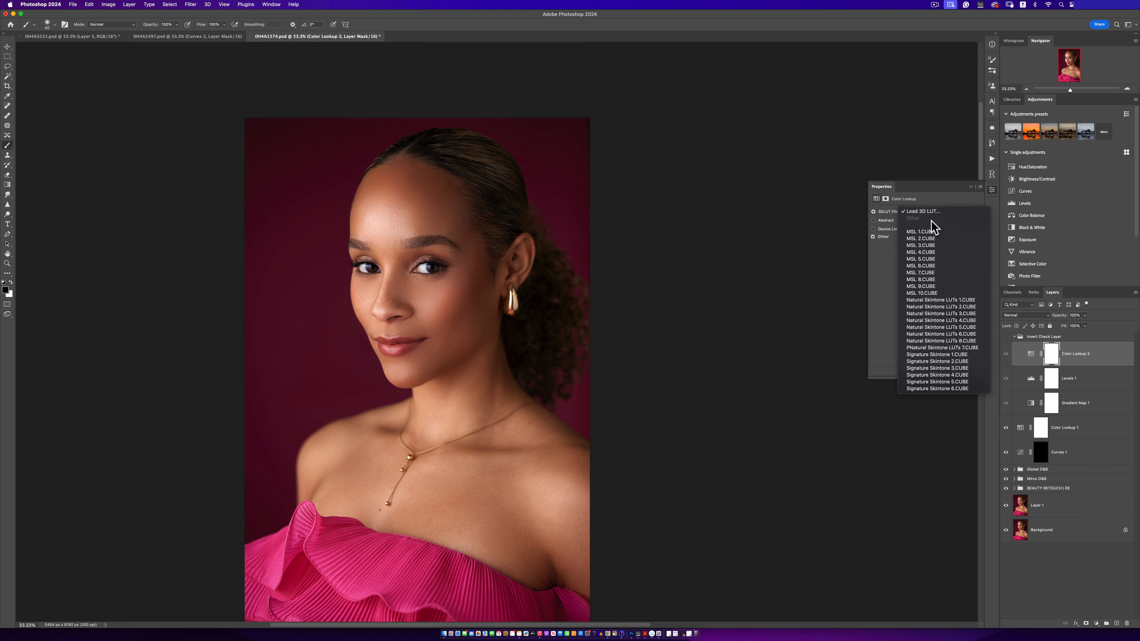
left_click(921, 279)
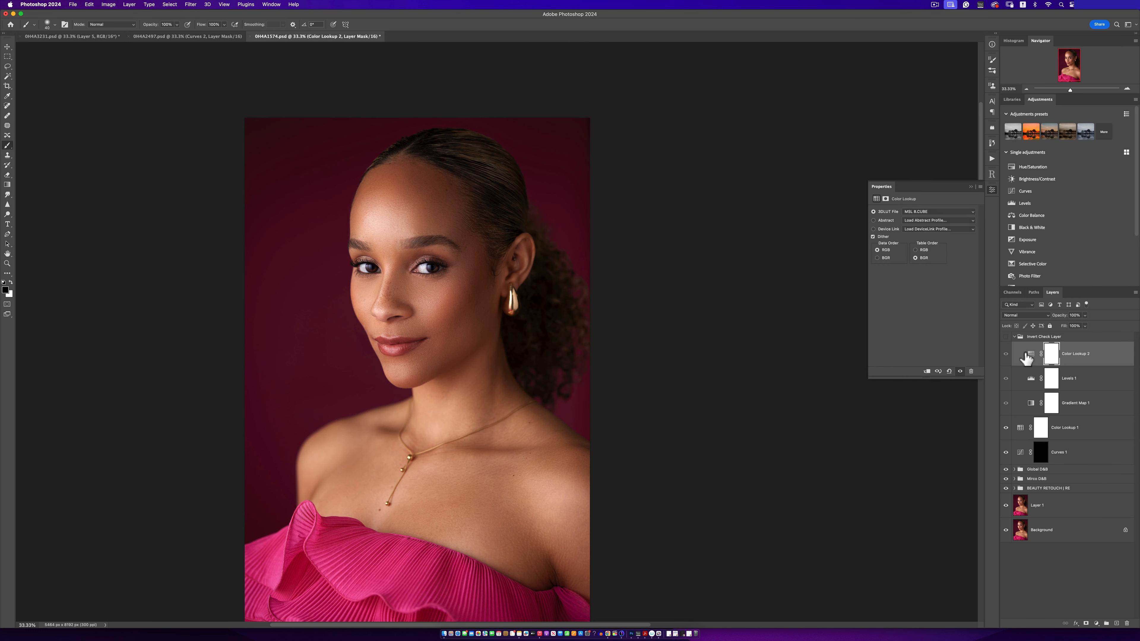
left_click_drag(1027, 358, 1021, 419)
left_click(1006, 404)
left_click(1006, 404)
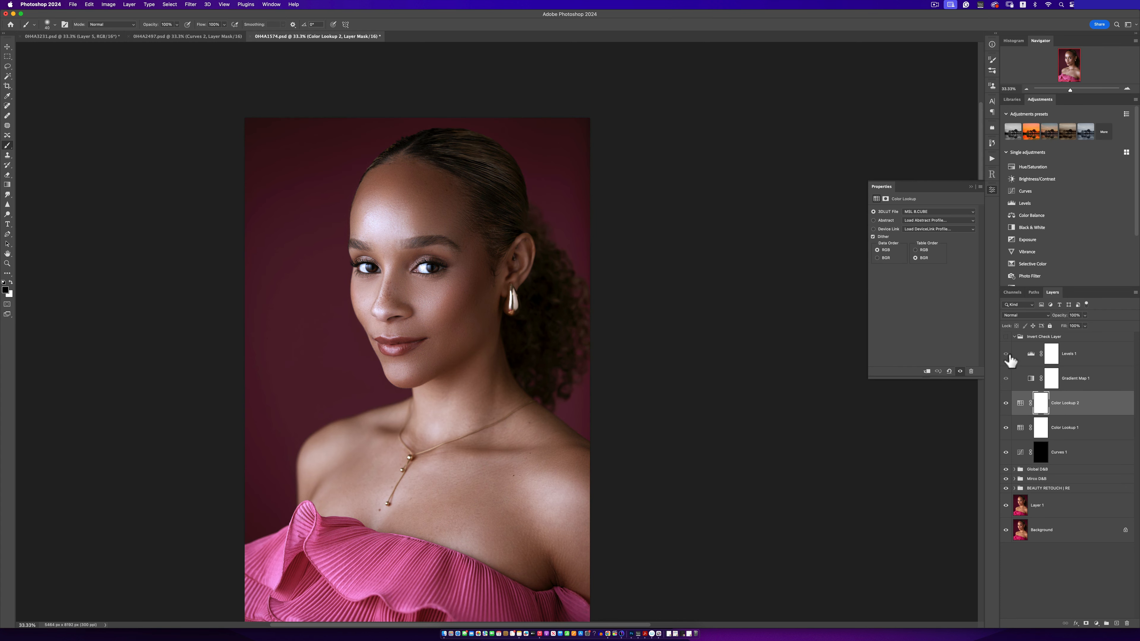
Step: Compare MSL 7.CUBE and PNatural Skintone LUTs 7.CUBE on Color Lookup 2 and settle on Natural Skintone LUTs 8.CUBE
left_click(908, 212)
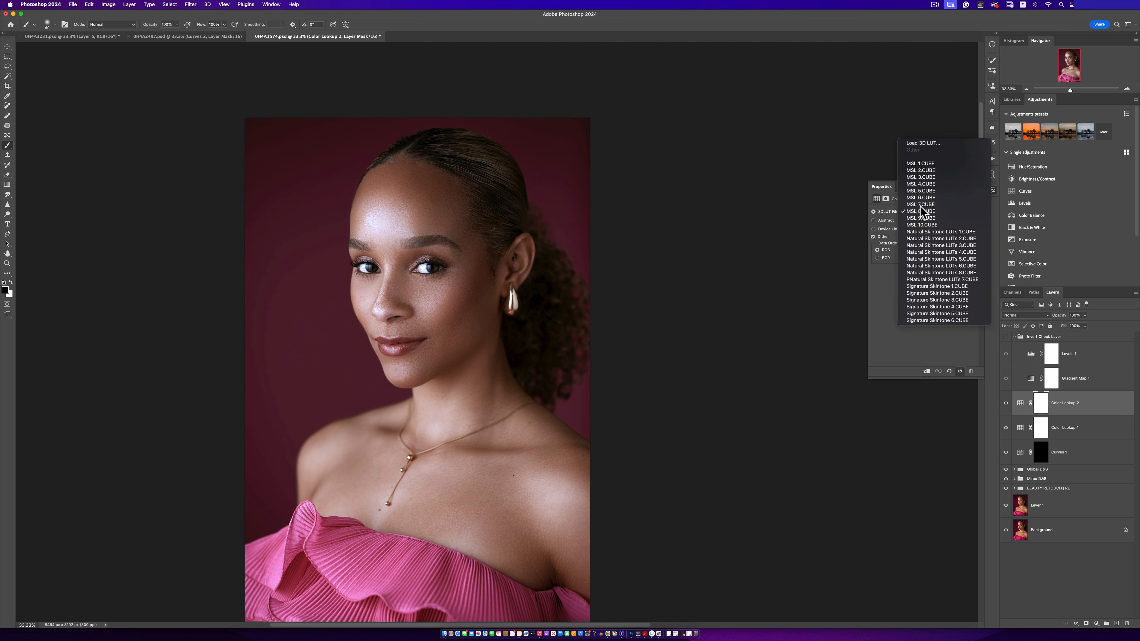
left_click(921, 205)
left_click(917, 213)
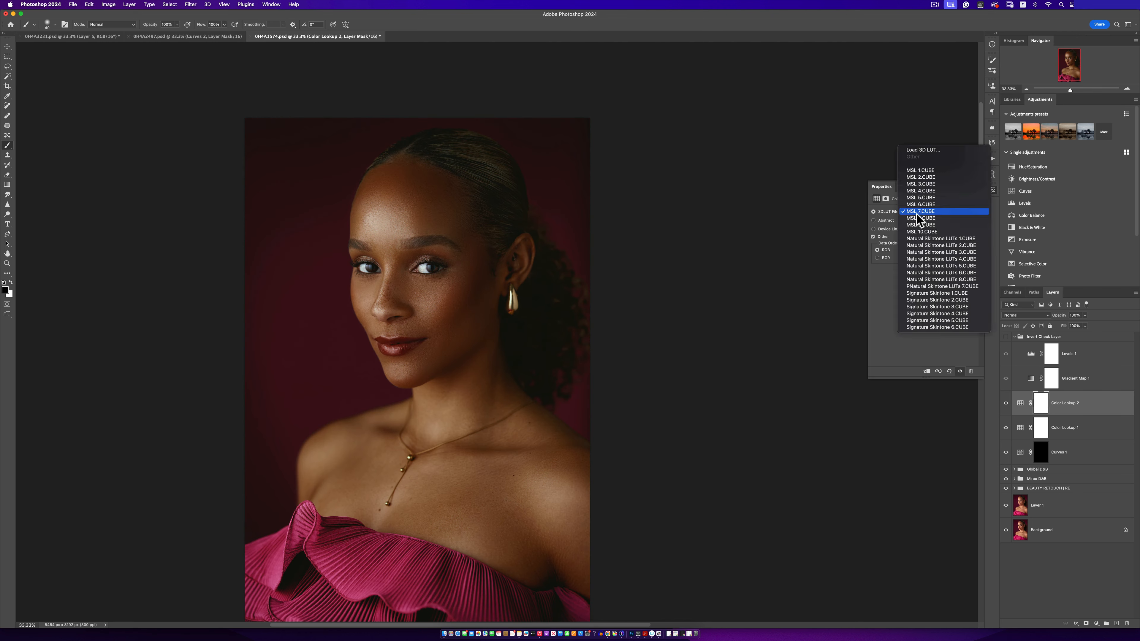
left_click(932, 280)
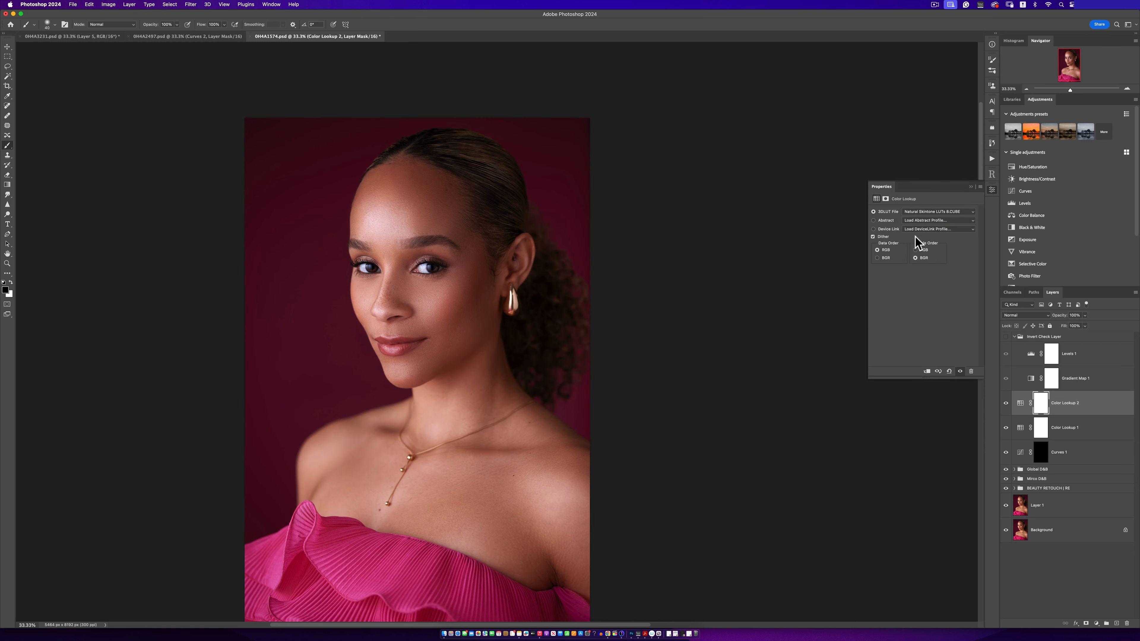
left_click(921, 213)
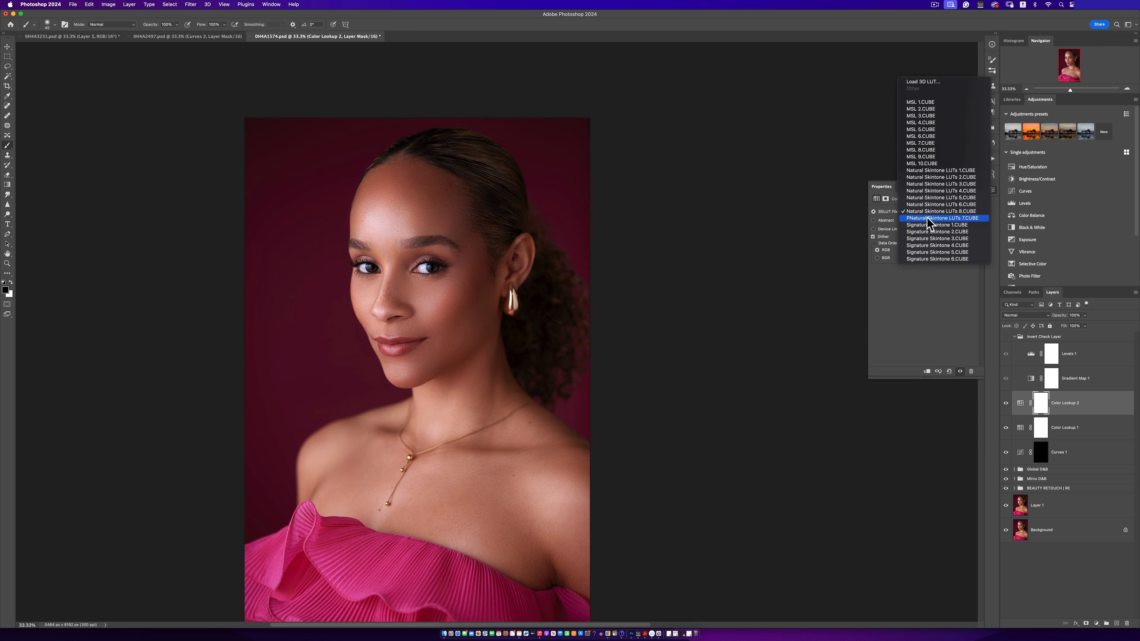
left_click(925, 226)
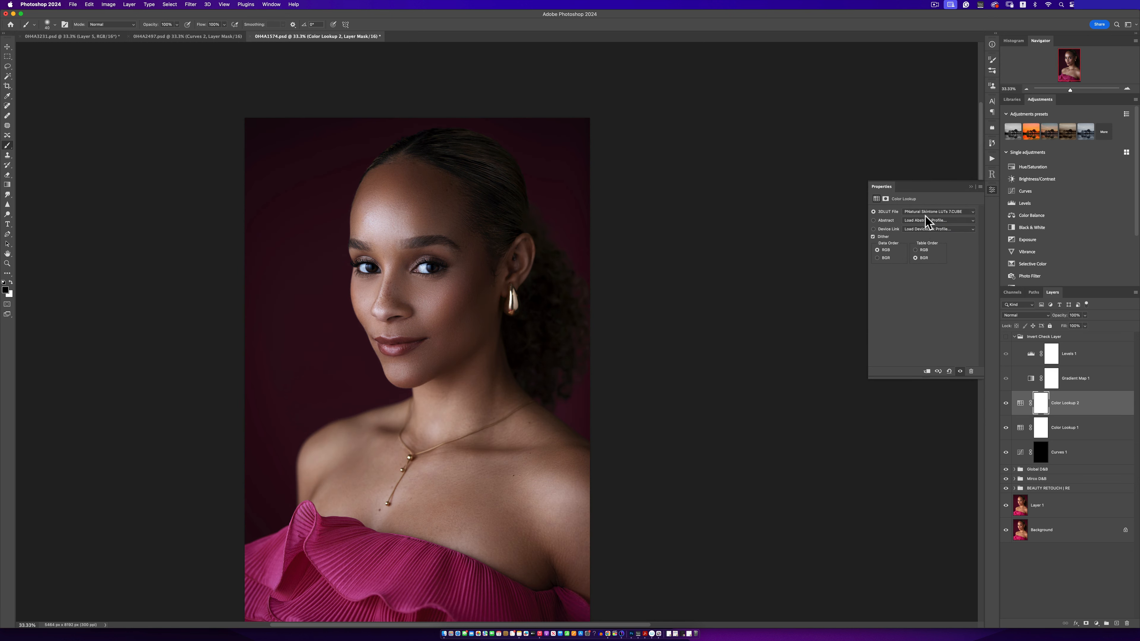
left_click(928, 211)
left_click(930, 215)
left_click(929, 212)
left_click(936, 205)
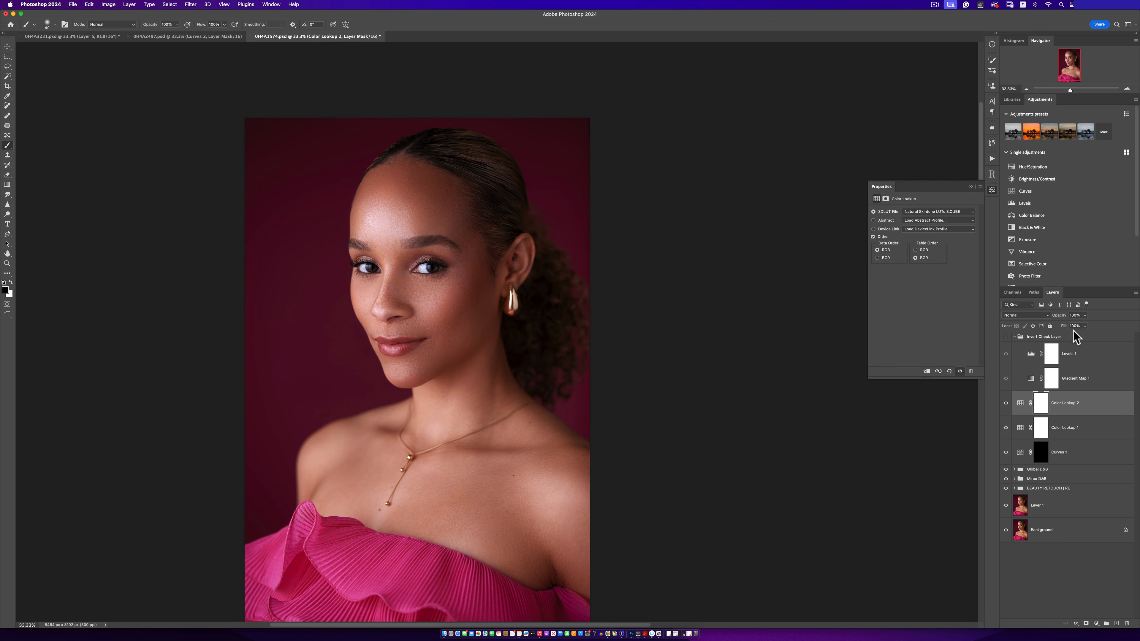
Step: Raise the Color Lookup 1 layer's opacity to about 40% and compare the portrait with and without it
left_click(1084, 326)
left_click(1064, 429)
left_click(1086, 316)
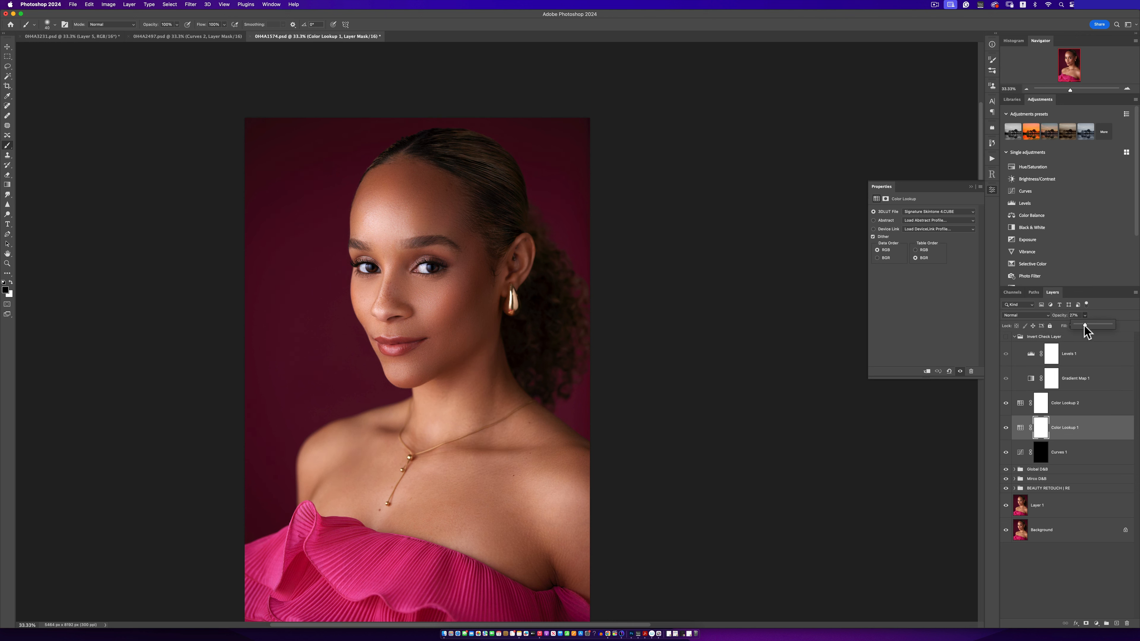
left_click_drag(1087, 331, 1093, 332)
left_click(1007, 428)
left_click(1006, 427)
key("z")
mouse_move(614, 365)
left_mouse_down()
mouse_move(495, 373)
mouse_move(516, 382)
left_mouse_up()
key("b")
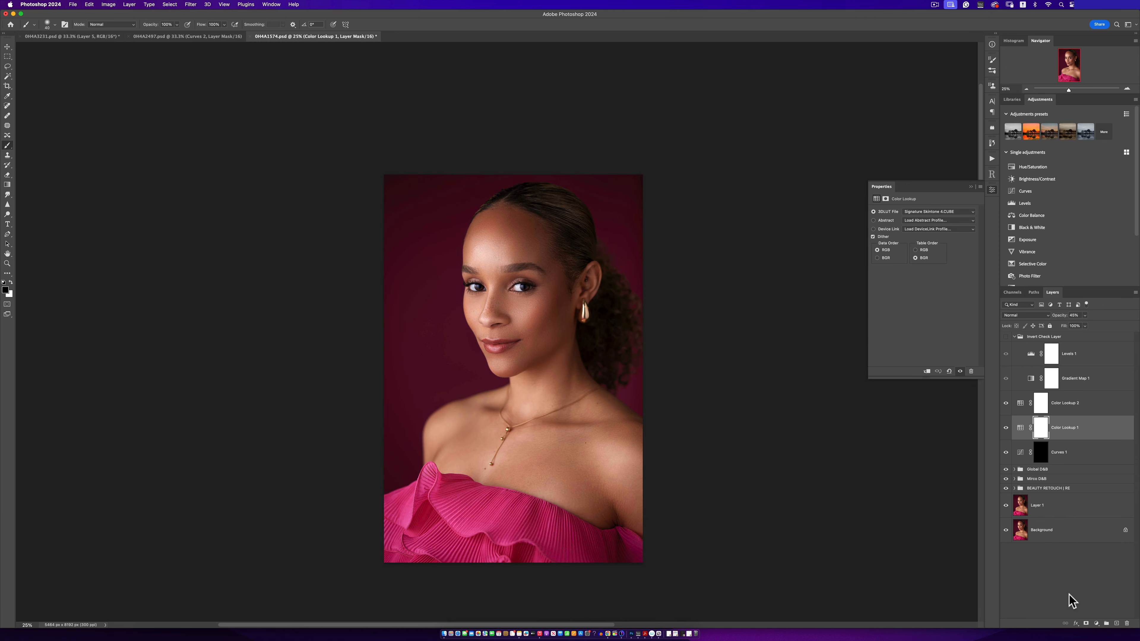
Step: Add a Levels adjustment above Color Lookup 2 with the black input at 4 and the white input at 240
left_click(1096, 624)
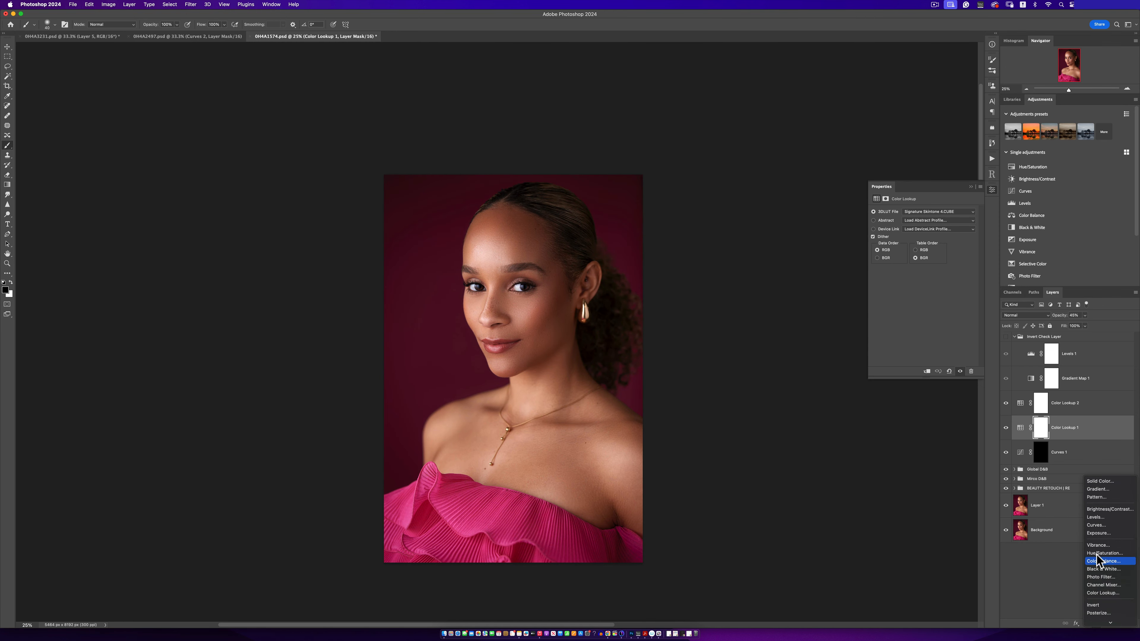
left_click(1097, 518)
left_click_drag(1068, 432, 1059, 390)
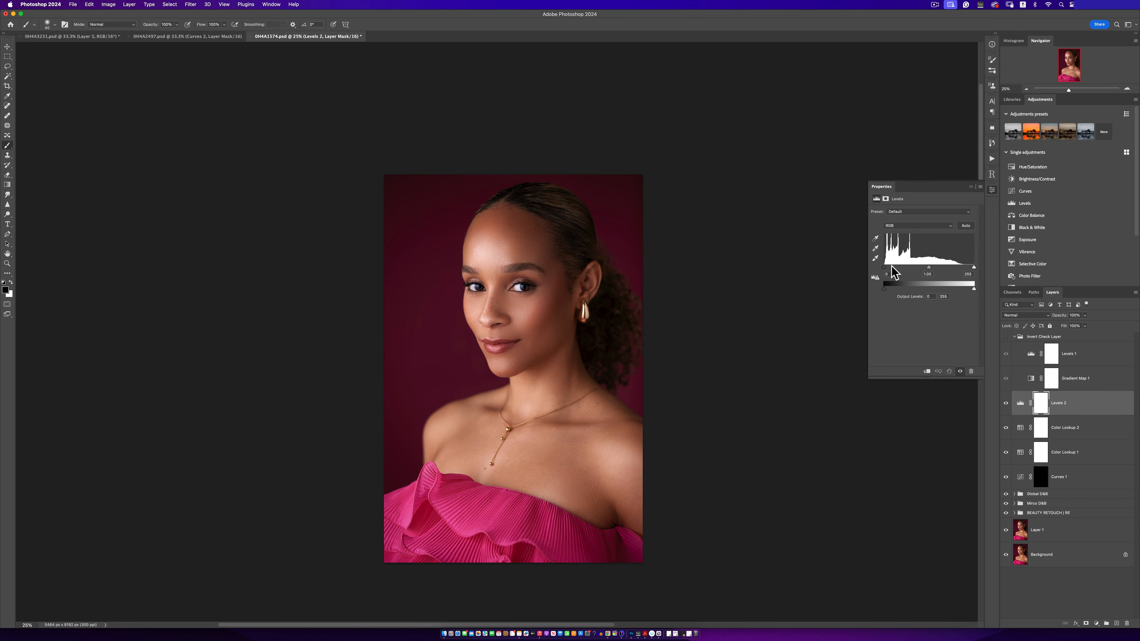
left_click_drag(884, 267, 886, 268)
left_click_drag(885, 268, 886, 268)
left_click_drag(974, 268, 969, 268)
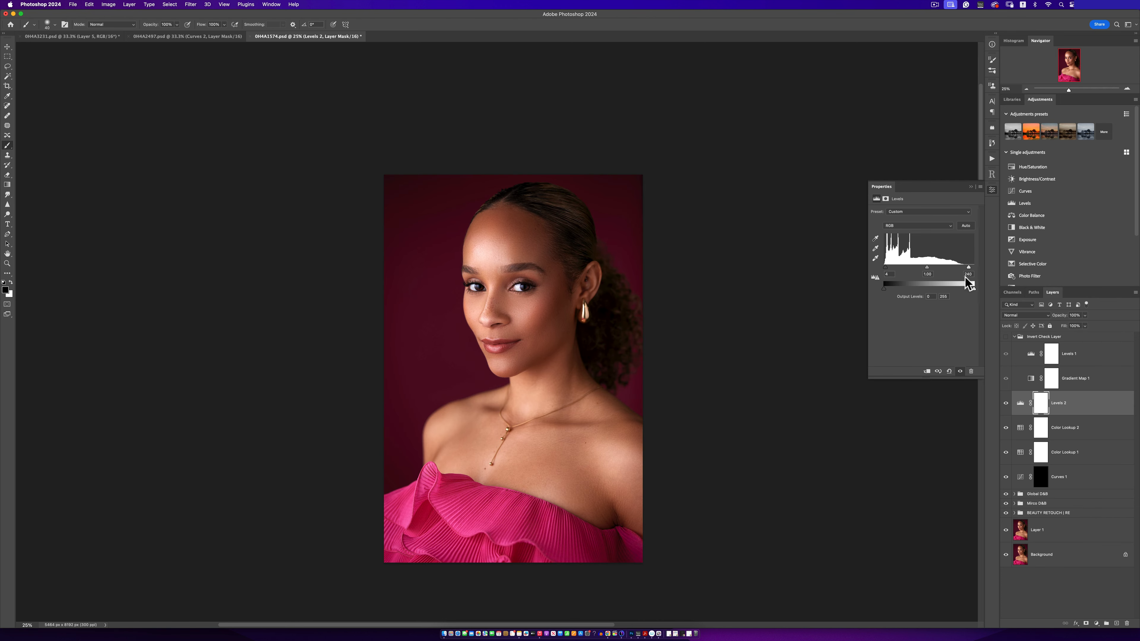
Step: Inspect the graded portrait up close and as a whole, and stamp all visible layers into a new layer above Levels 2
key("z")
left_click(490, 321, "alt")
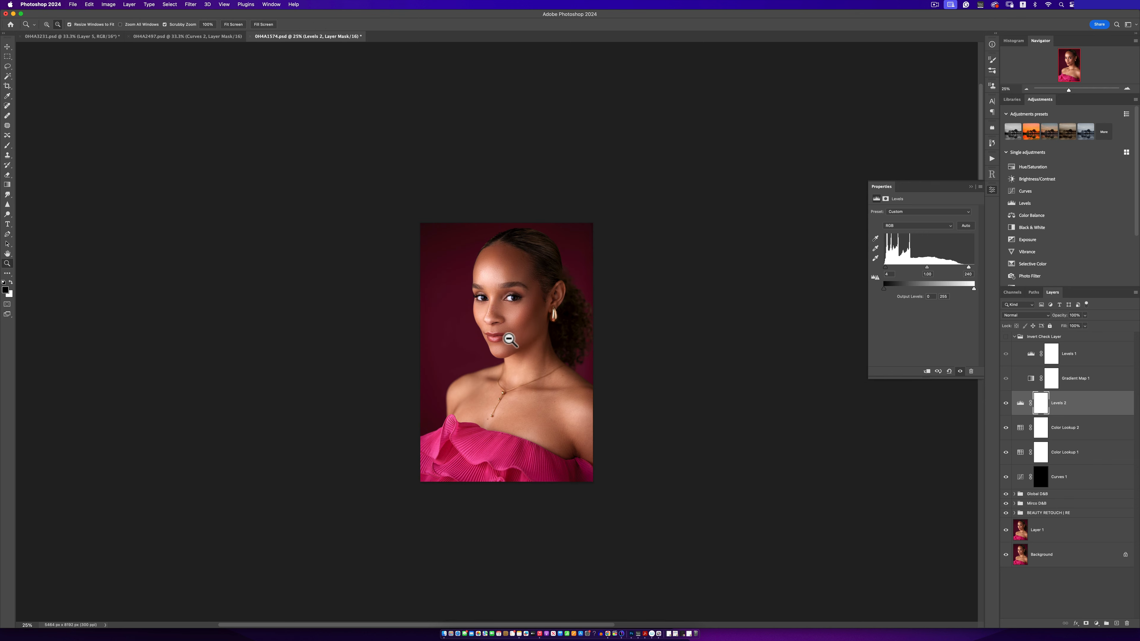
left_click(542, 358)
left_click(544, 357)
key("b")
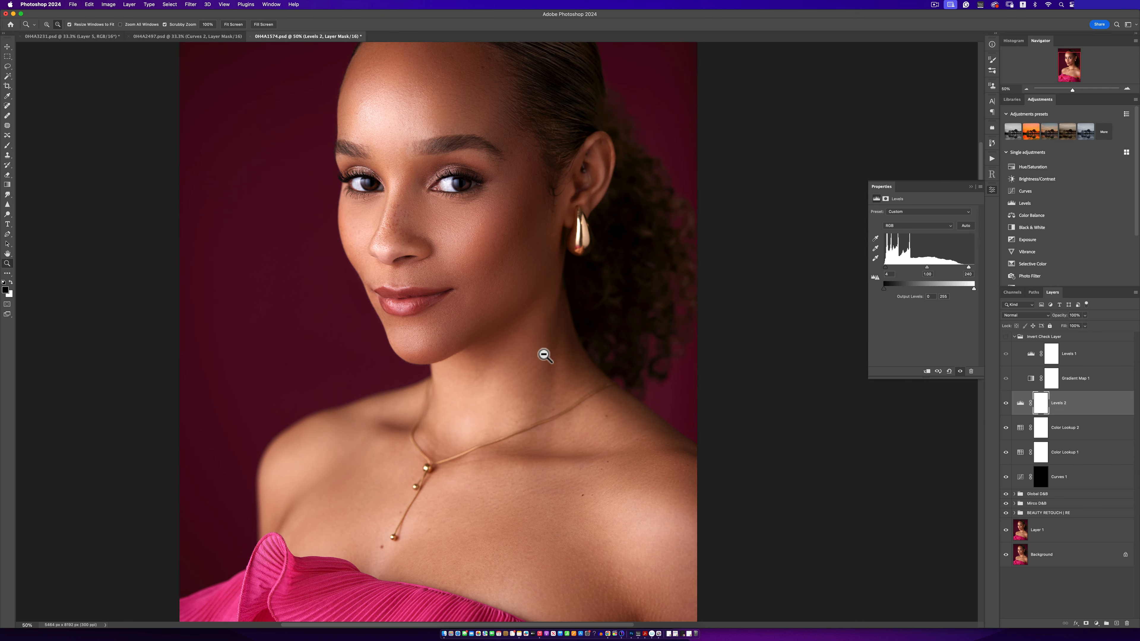
key("super+minus")
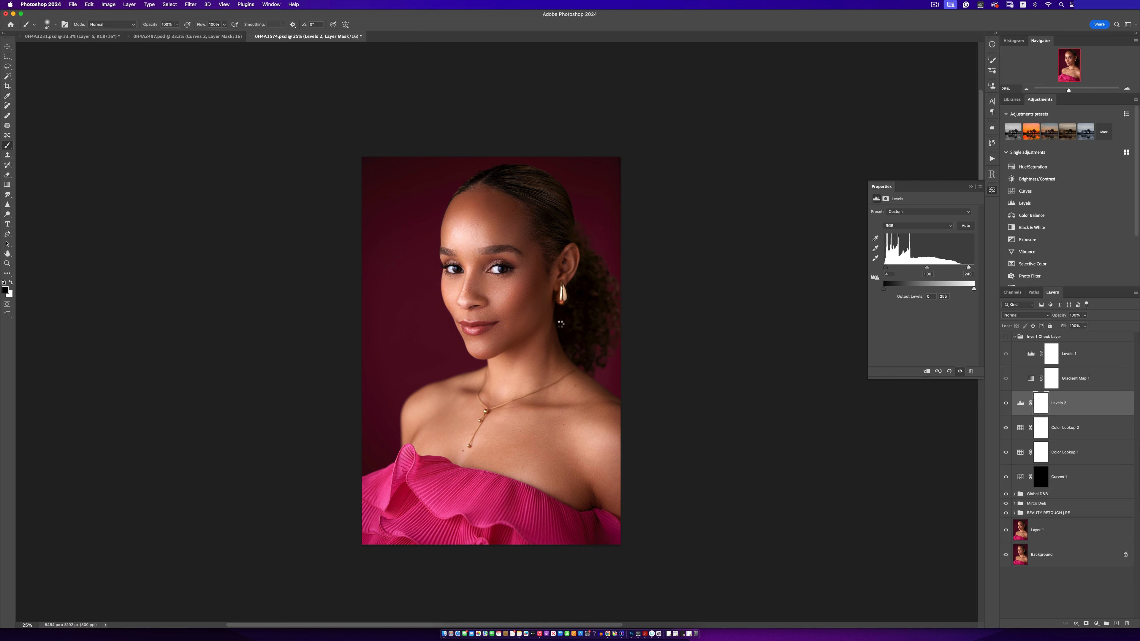
key("super+alt+shift+e")
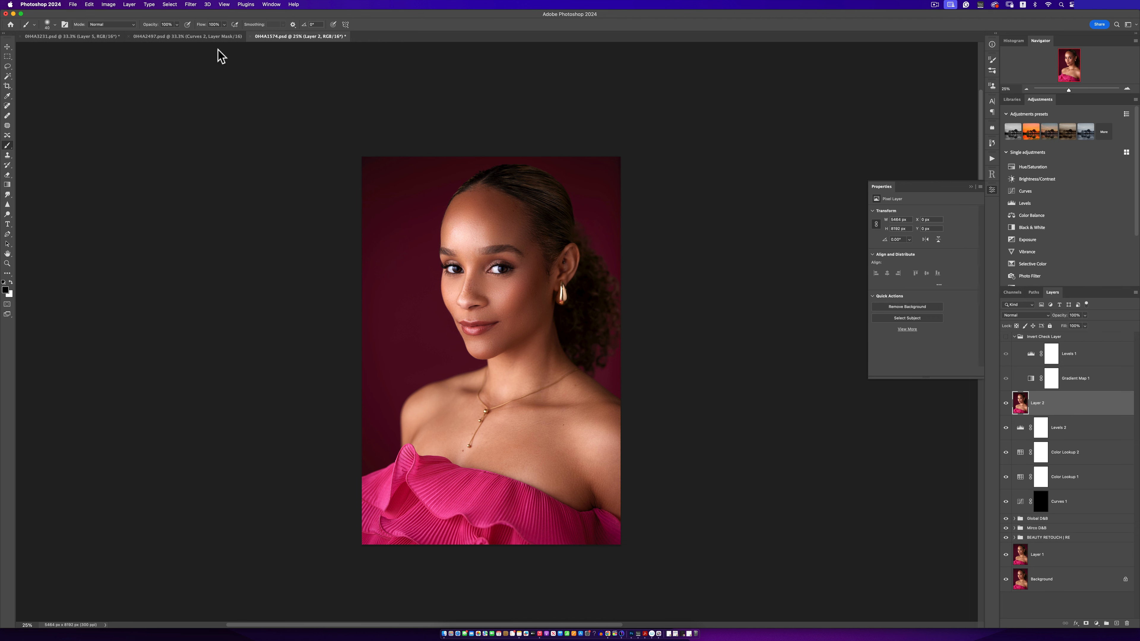
Step: Liquify the stamped layer with a 3400 brush, nudging the forehead's outer edge slightly inward, and apply it after comparing the preview
left_click(190, 5)
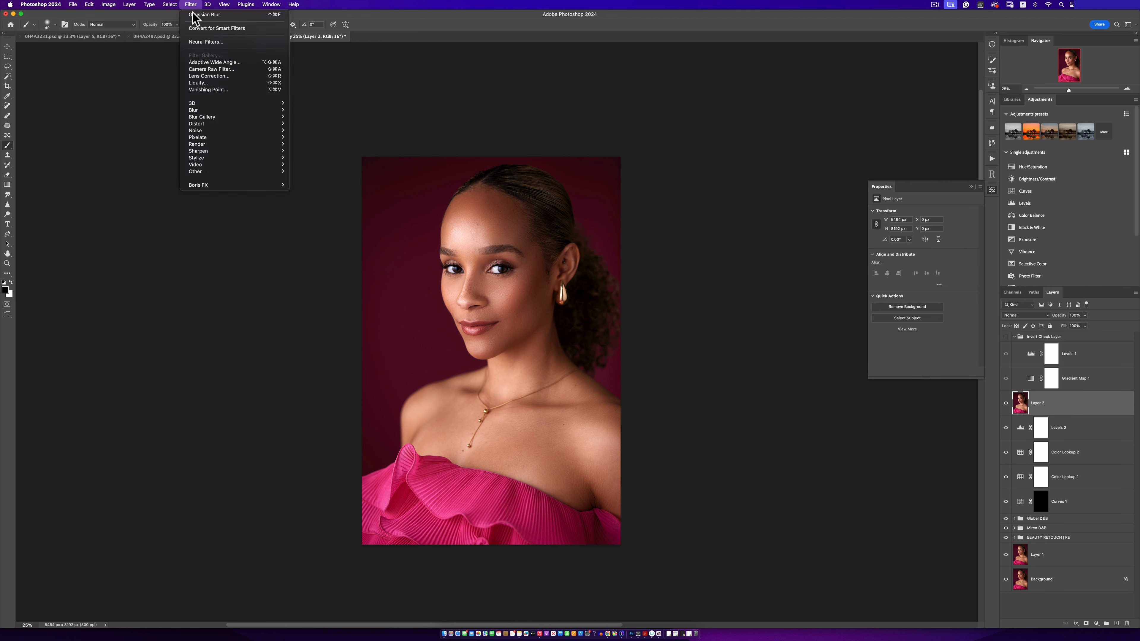
left_click(208, 90)
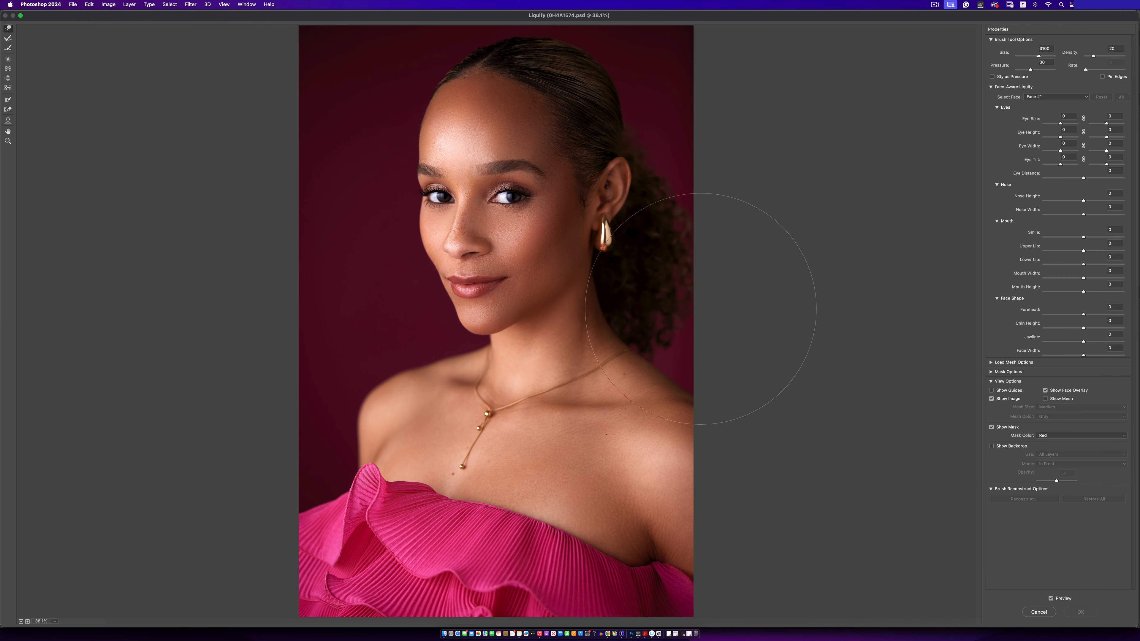
key("bracketright")
key("bracketright")
left_click_drag(422, 151, 433, 148)
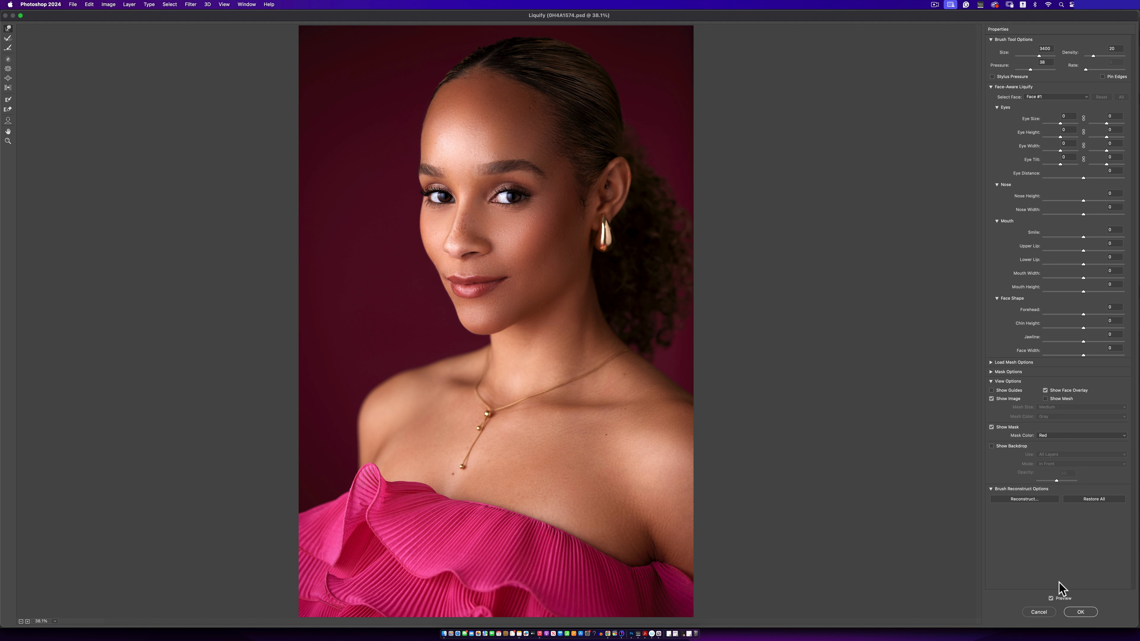
left_click(1052, 598)
left_click(1052, 598)
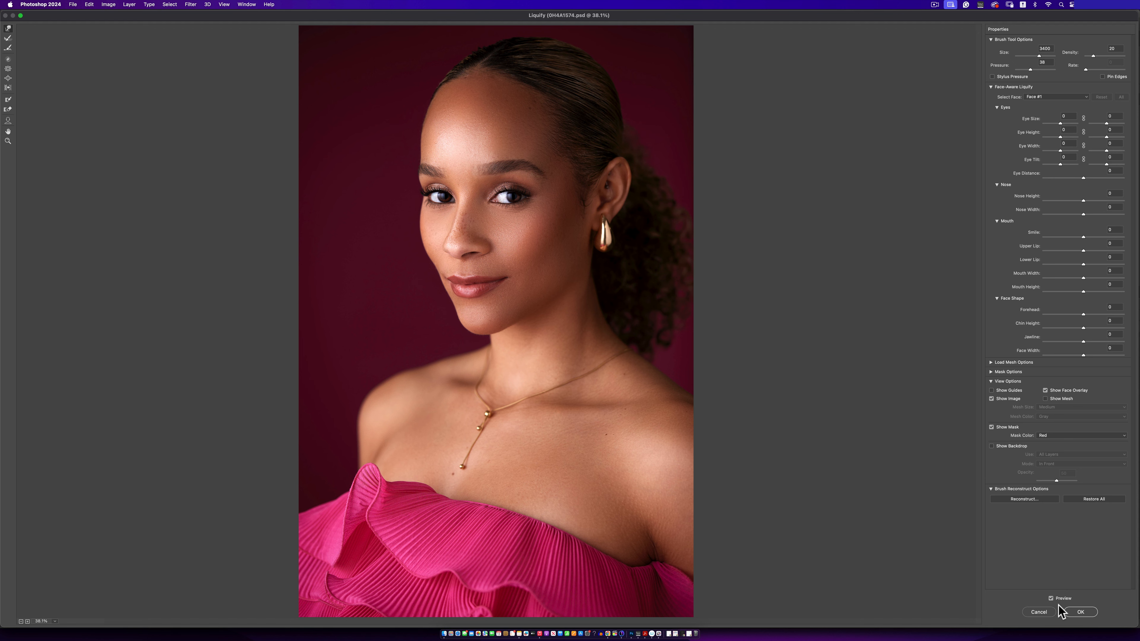
left_click(1080, 612)
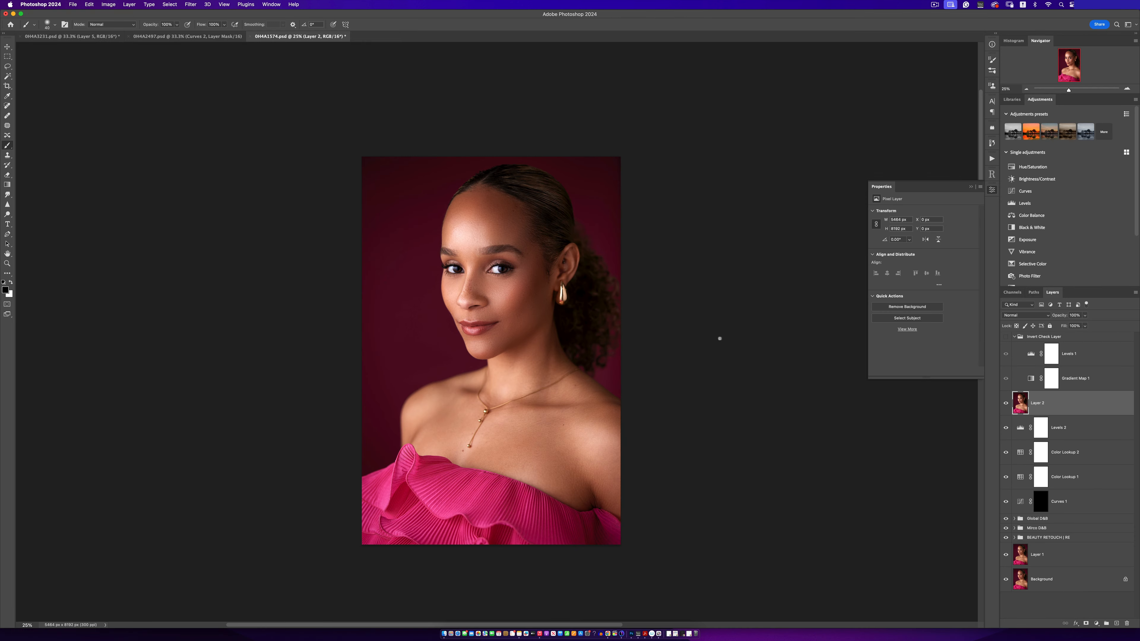
Step: Compare the retouch with the original Background, and merge the layers from Layer 1 up to Curves 1 into one
left_click(1006, 580, "alt")
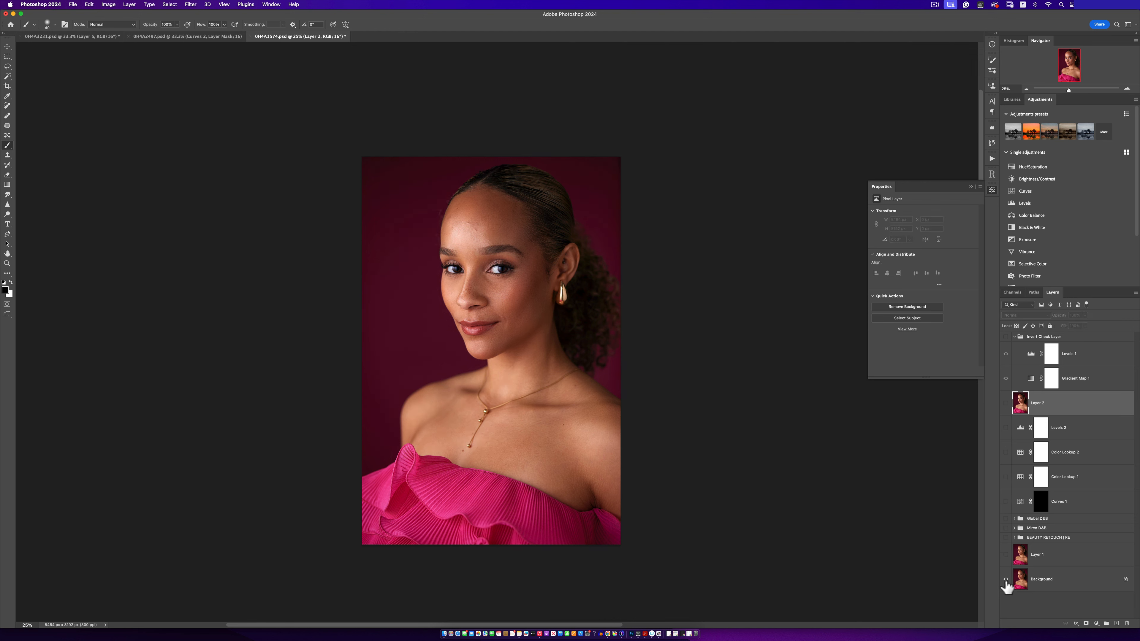
left_click(1007, 580, "alt")
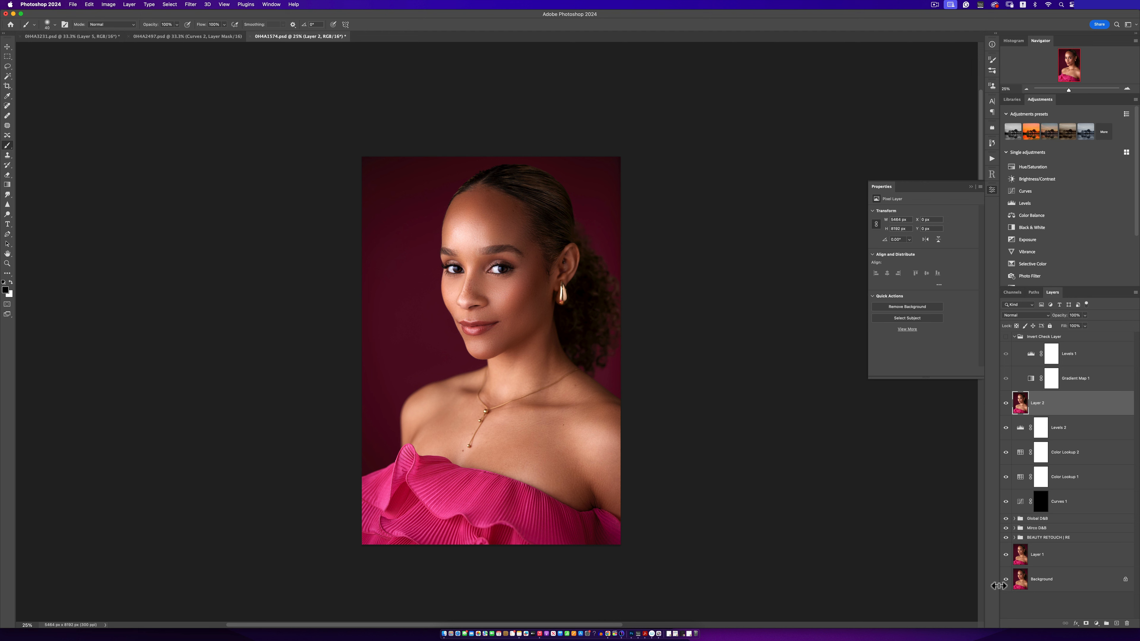
left_click(1042, 557)
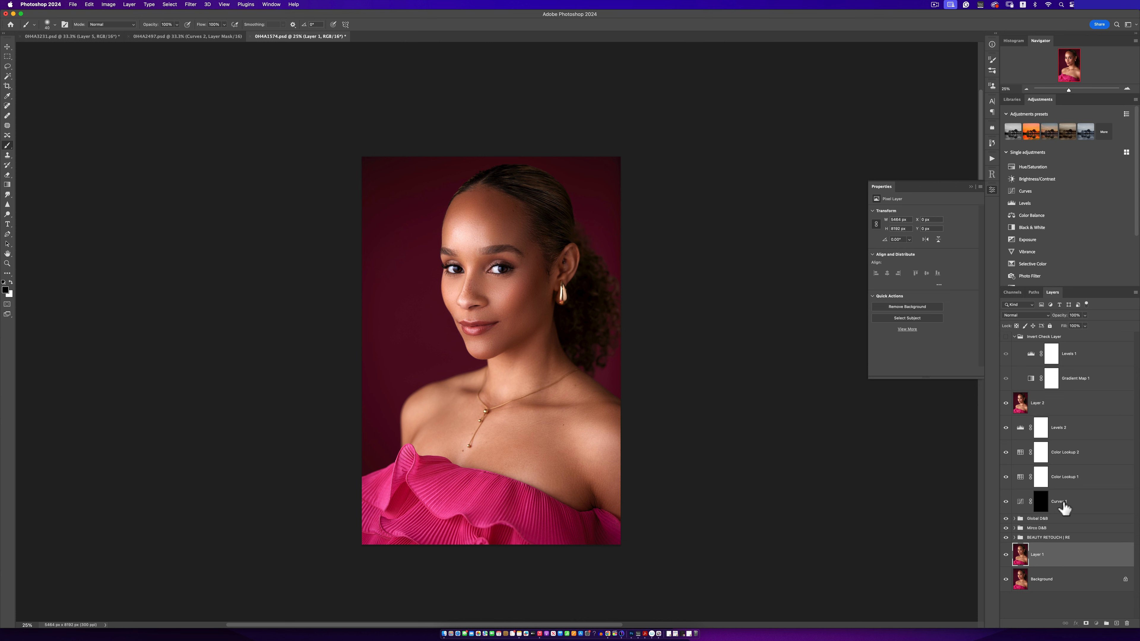
left_click(1057, 510, "shift")
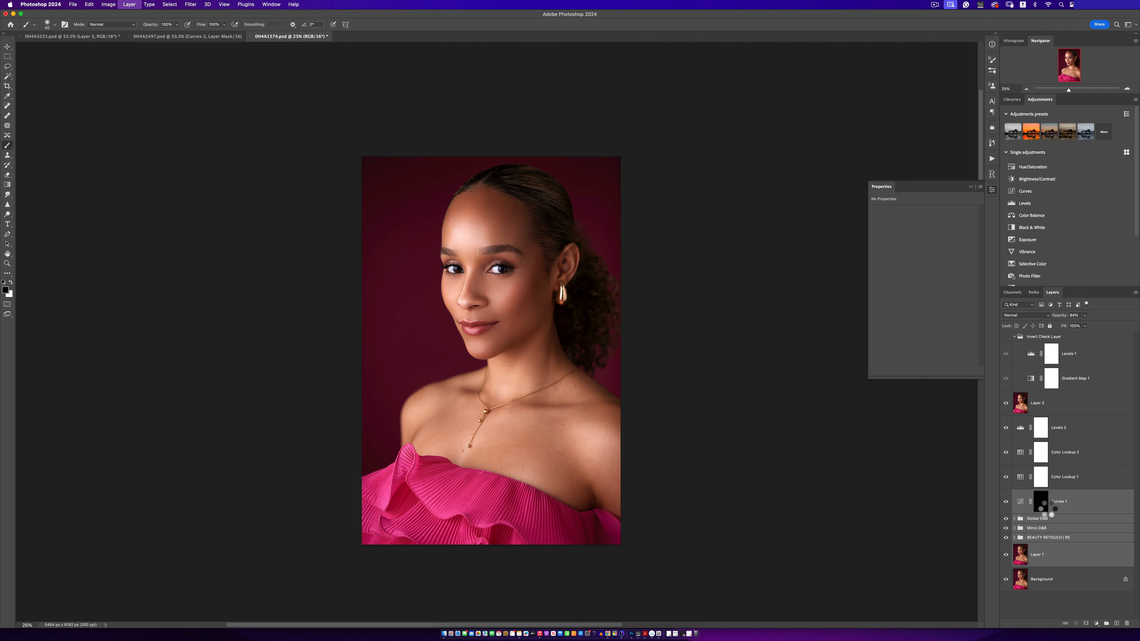
key("super+e")
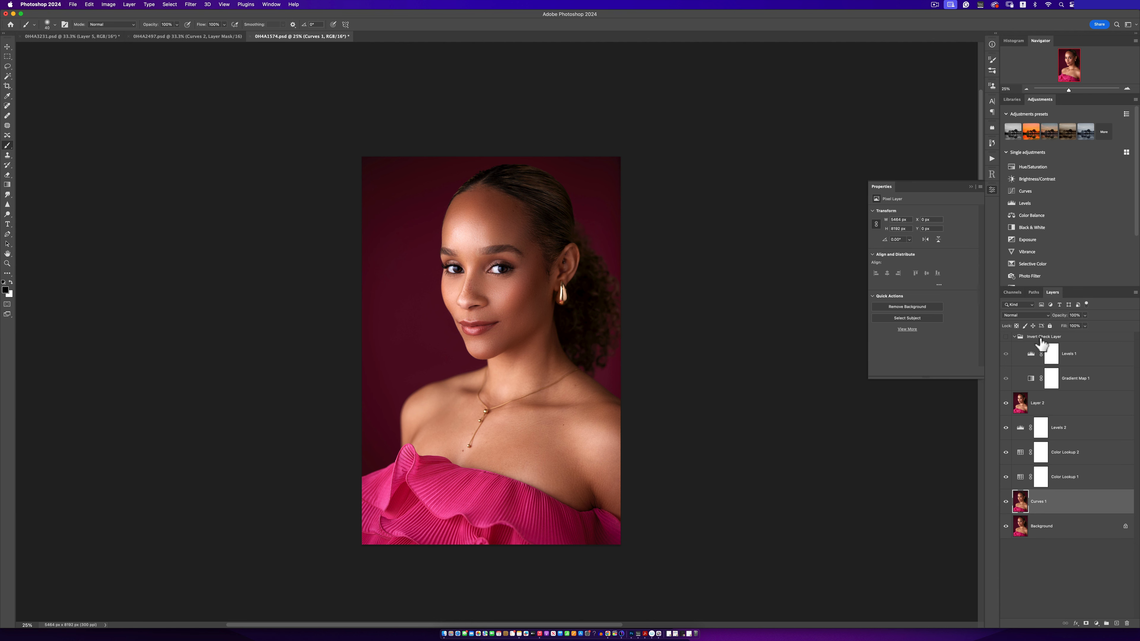
Step: Delete the Insert Check Layer group and save the document
left_click(1041, 338)
key("Delete")
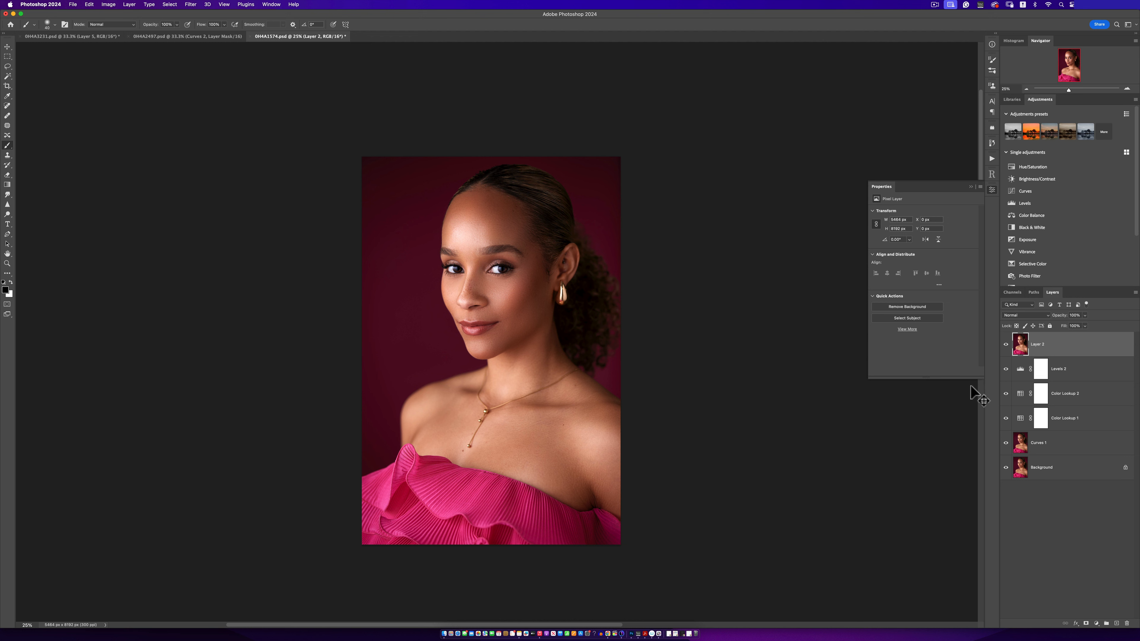
key("super+s")
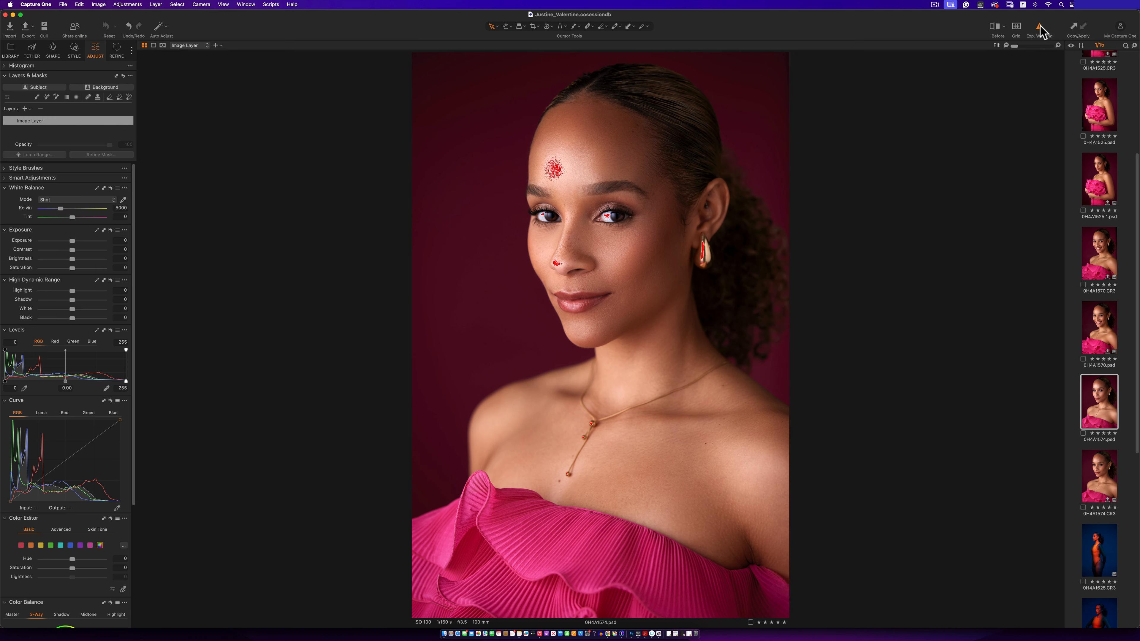
Step: Turn off the exposure warning on the retouched portrait in Capture One
left_click(1039, 28)
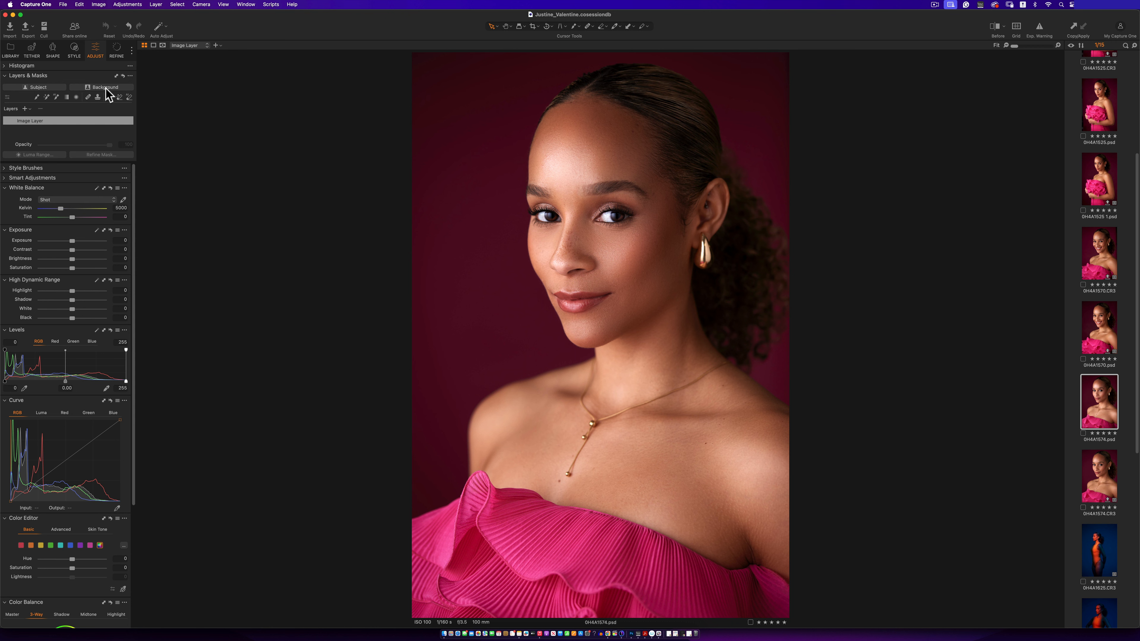
Step: Set the portrait's film grain type to Soft Grain and raise the grain impact
left_click(117, 52)
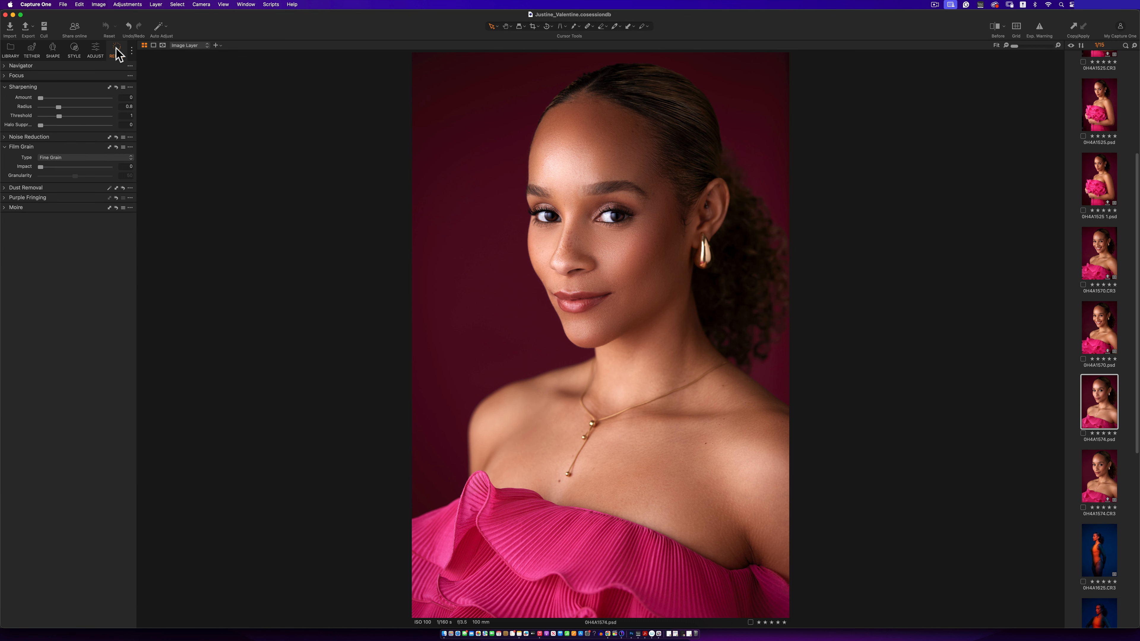
left_click(54, 158)
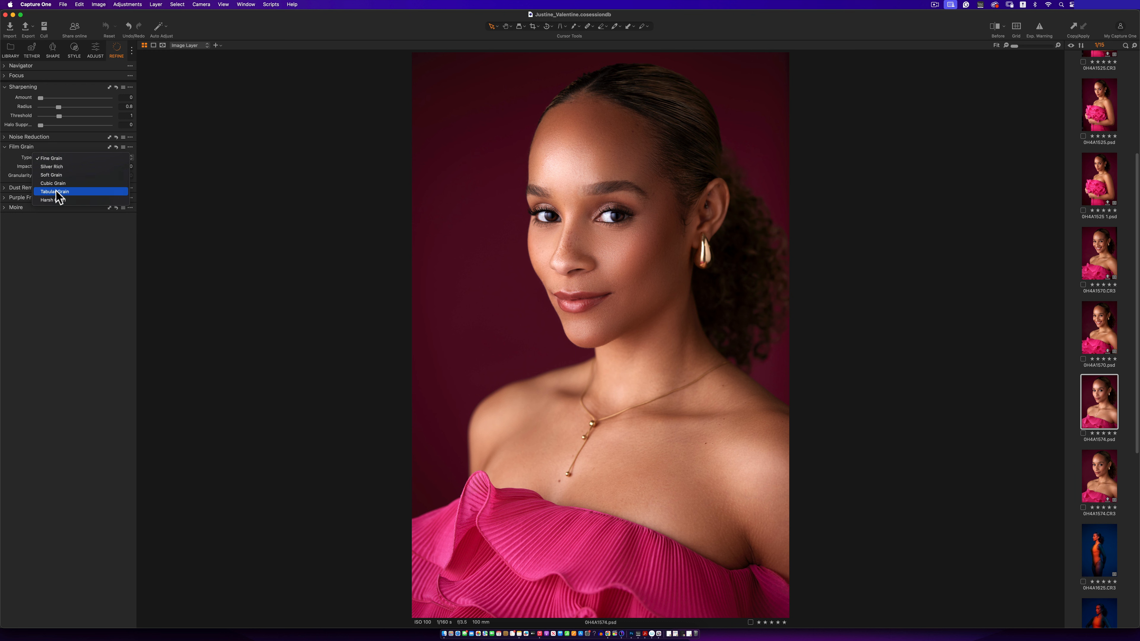
left_click(62, 180)
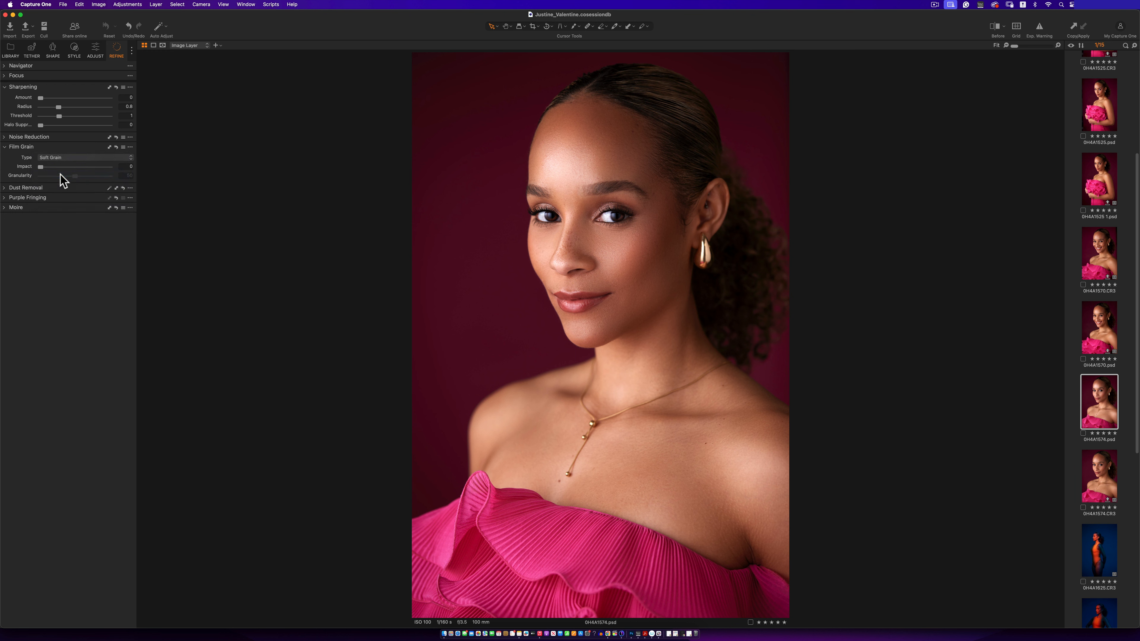
left_click_drag(40, 167, 68, 173)
Step: Set the portrait's clarity to -24 with the Natural method, and slightly adjust the midtone and highlight lightness in the 3-way colour balance
left_click(76, 50)
left_click(93, 50)
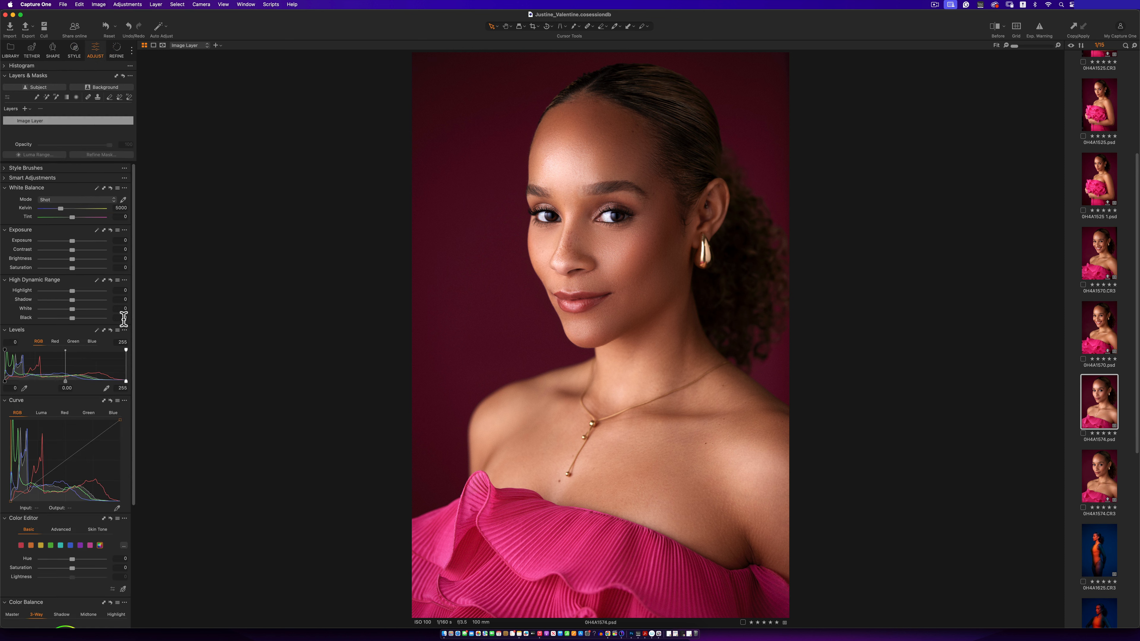
left_click_drag(133, 311, 140, 478)
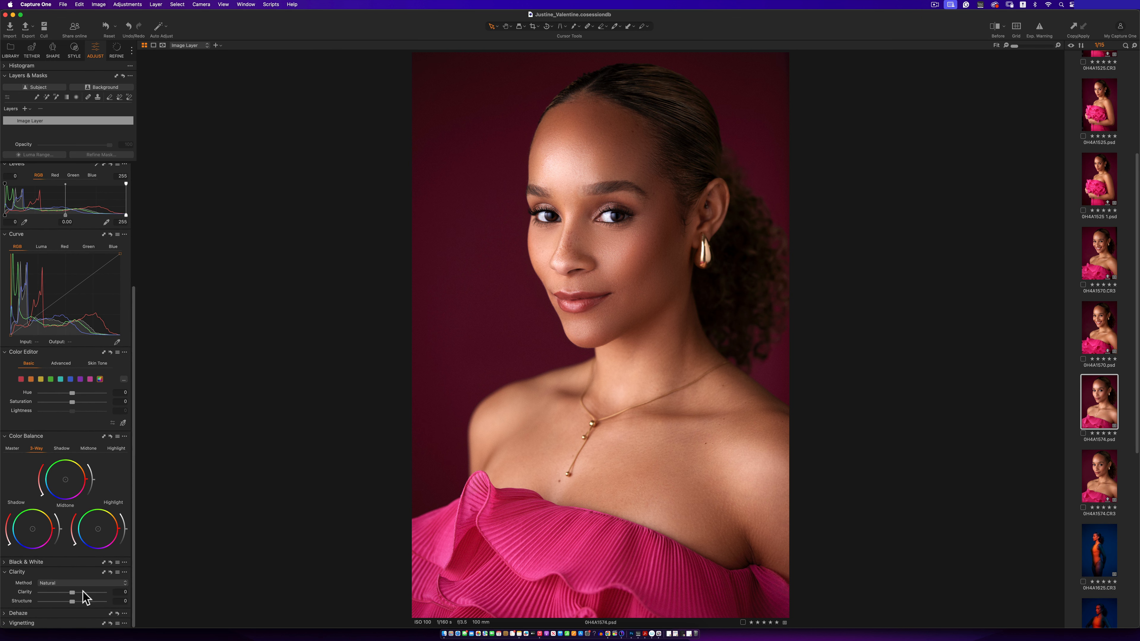
left_click_drag(69, 591, 63, 596)
left_click_drag(62, 592, 65, 592)
left_click_drag(93, 483, 95, 483)
left_click_drag(126, 529, 126, 531)
Step: Compare the retouched portrait PSD side by side with its original CR3 file
left_click(1097, 475, "super")
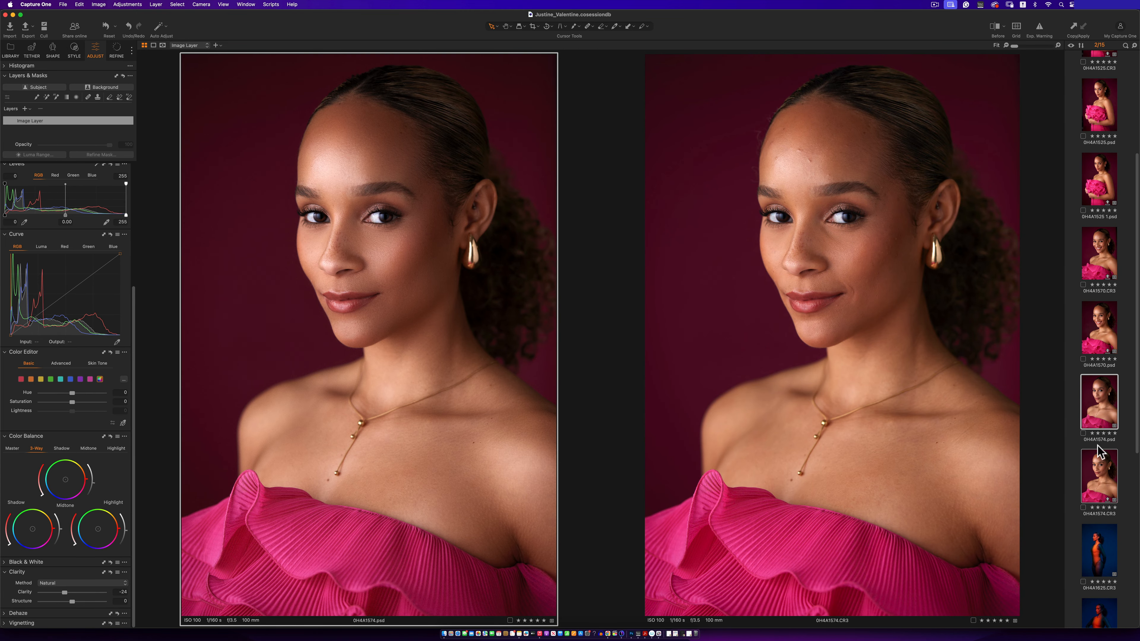
left_click(1096, 474)
left_click(1103, 402, "super")
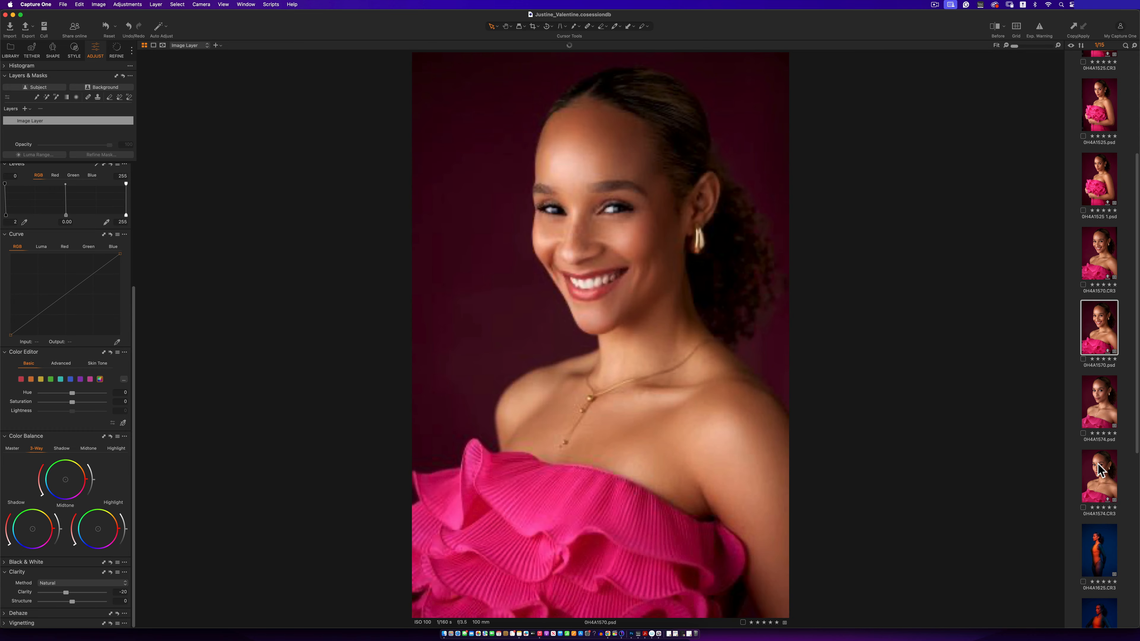
left_click(1101, 413, "super")
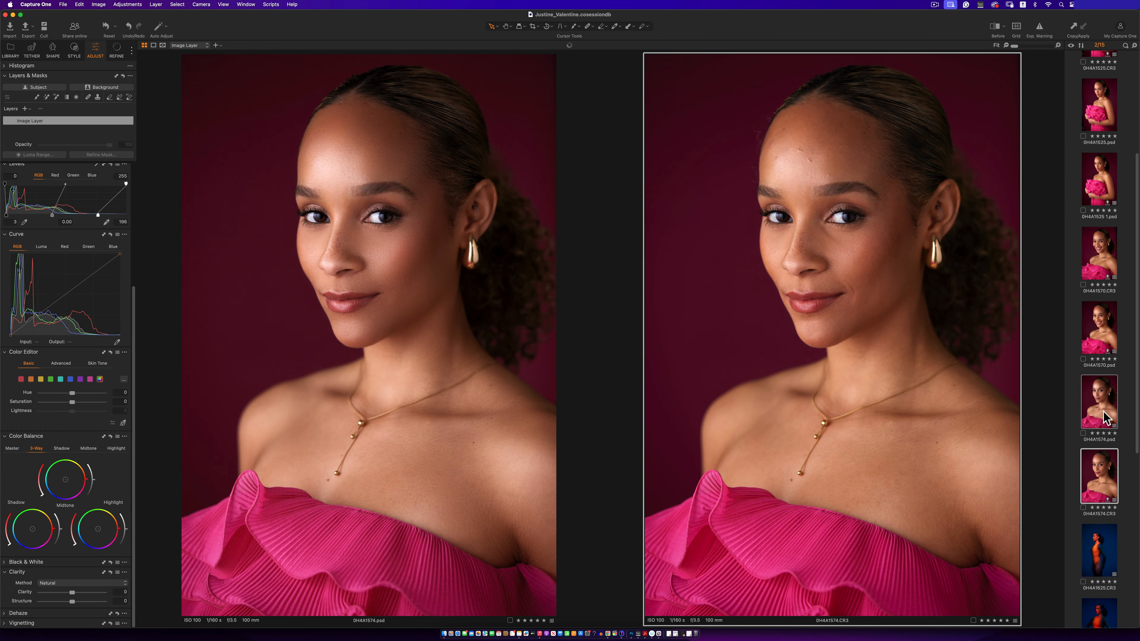